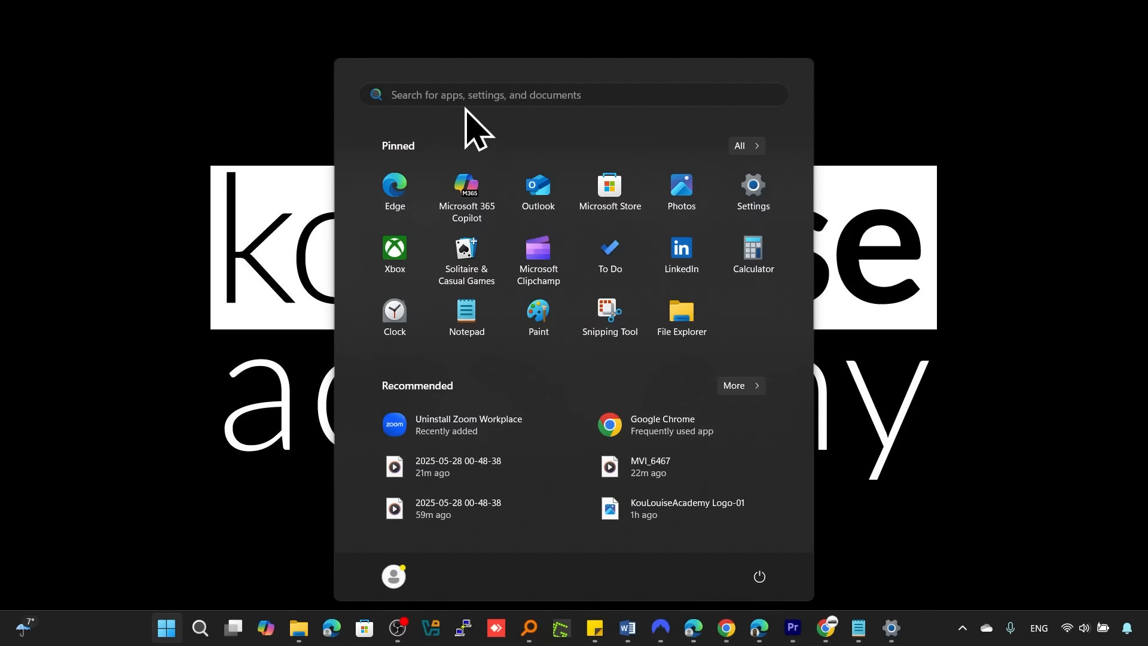
Step: Open Programs and Features through appwiz.cpl and bring up the dialog for turning Windows features on or off
text(appwi)
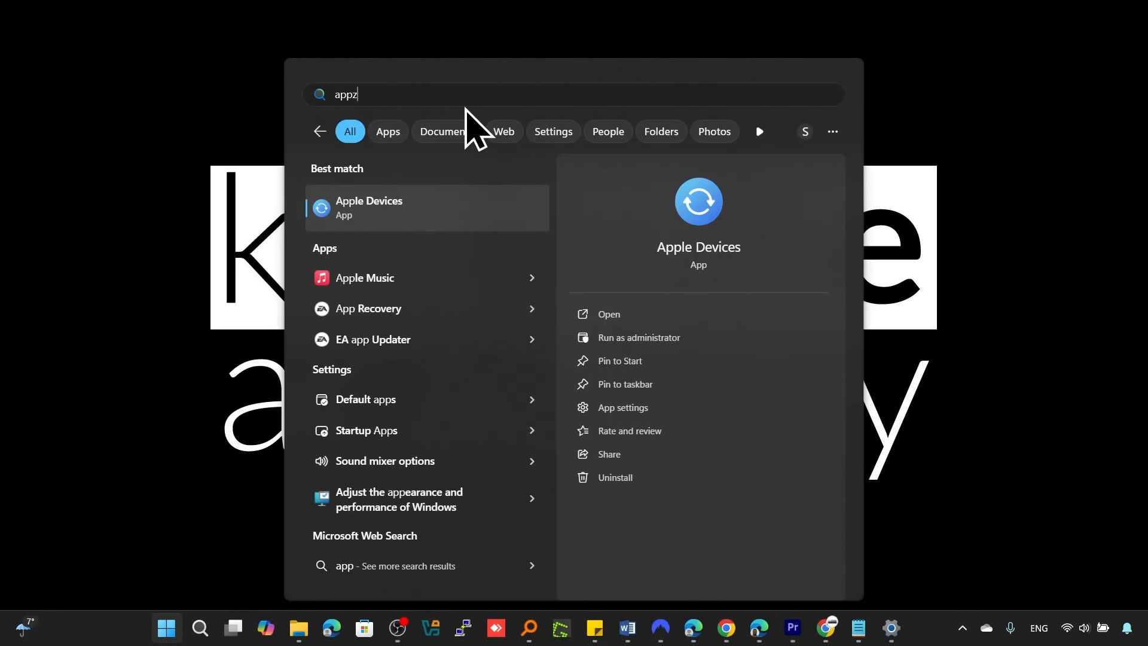
text(z.cpl)
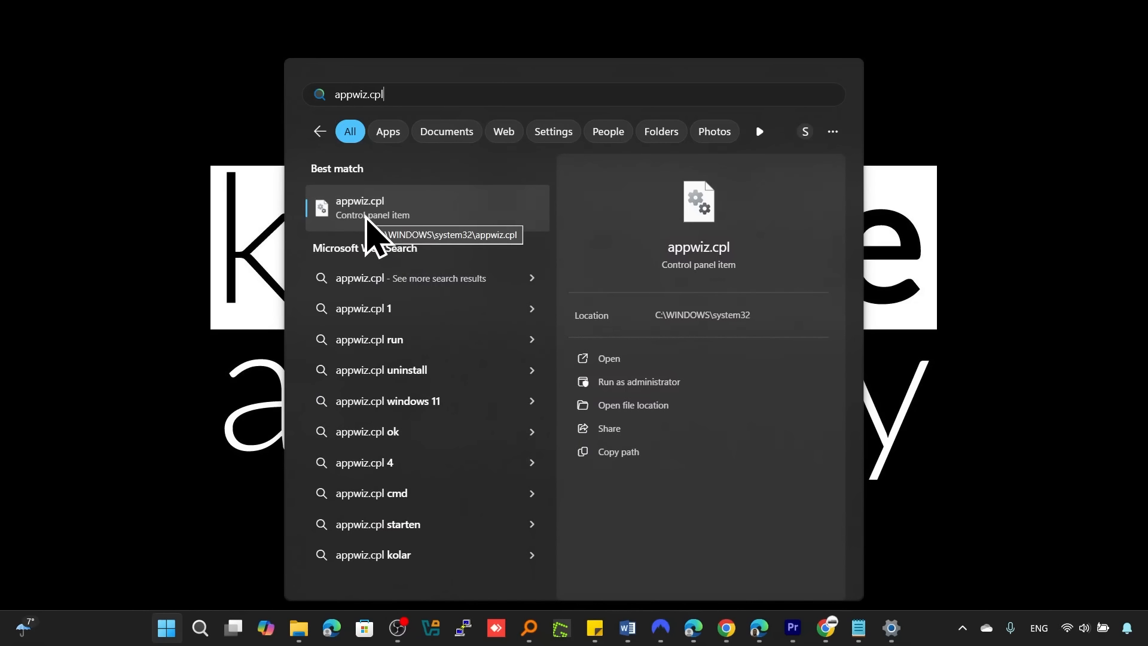
click(367, 217)
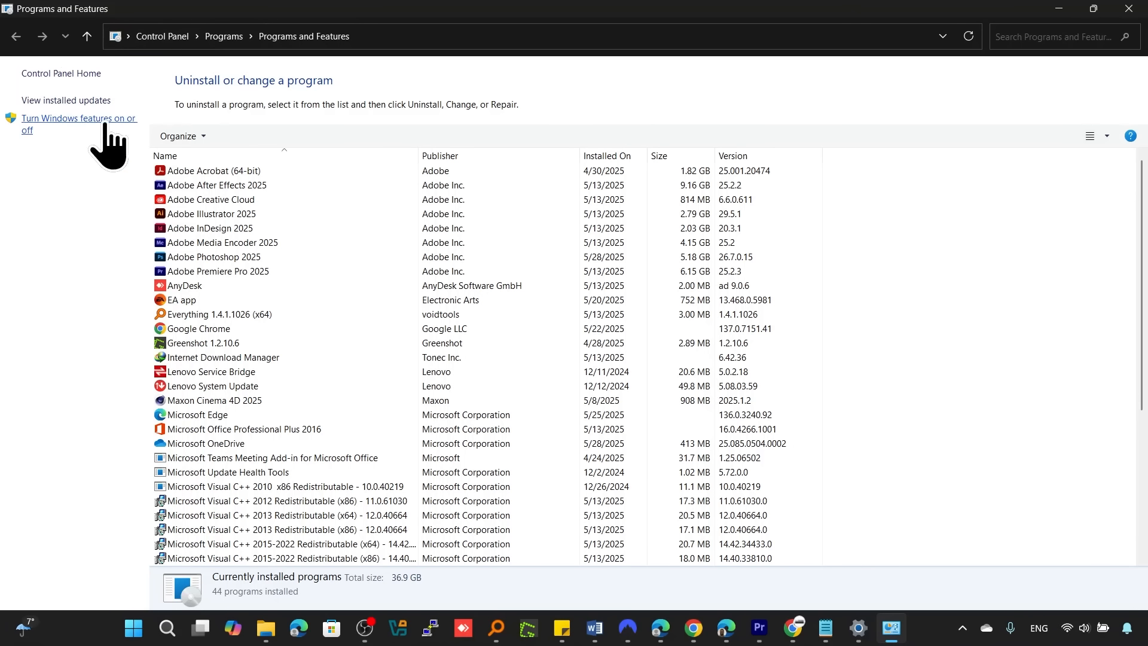
click(78, 121)
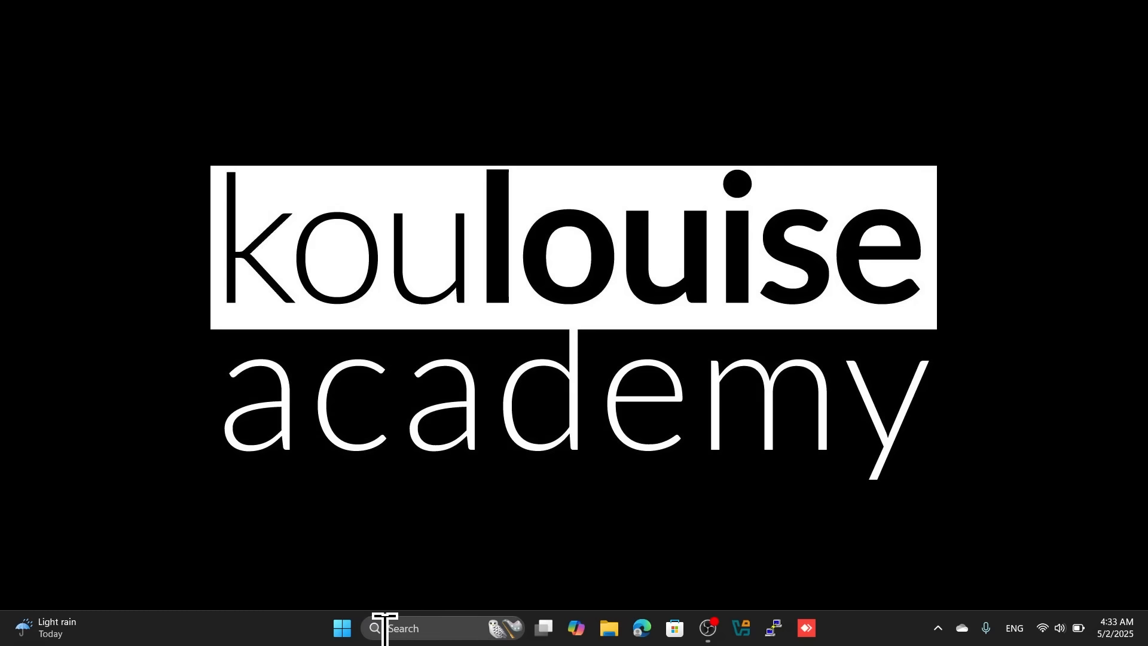
Step: Search for Hyper-V Manager, launch it and maximize its window
click(408, 628)
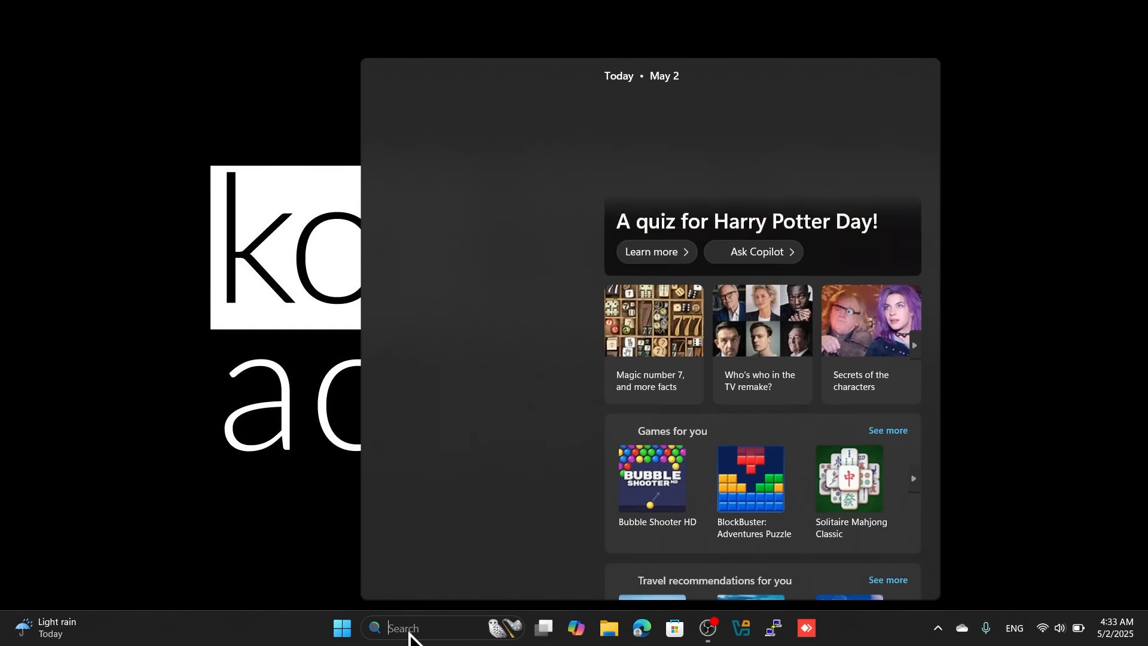
text(hy)
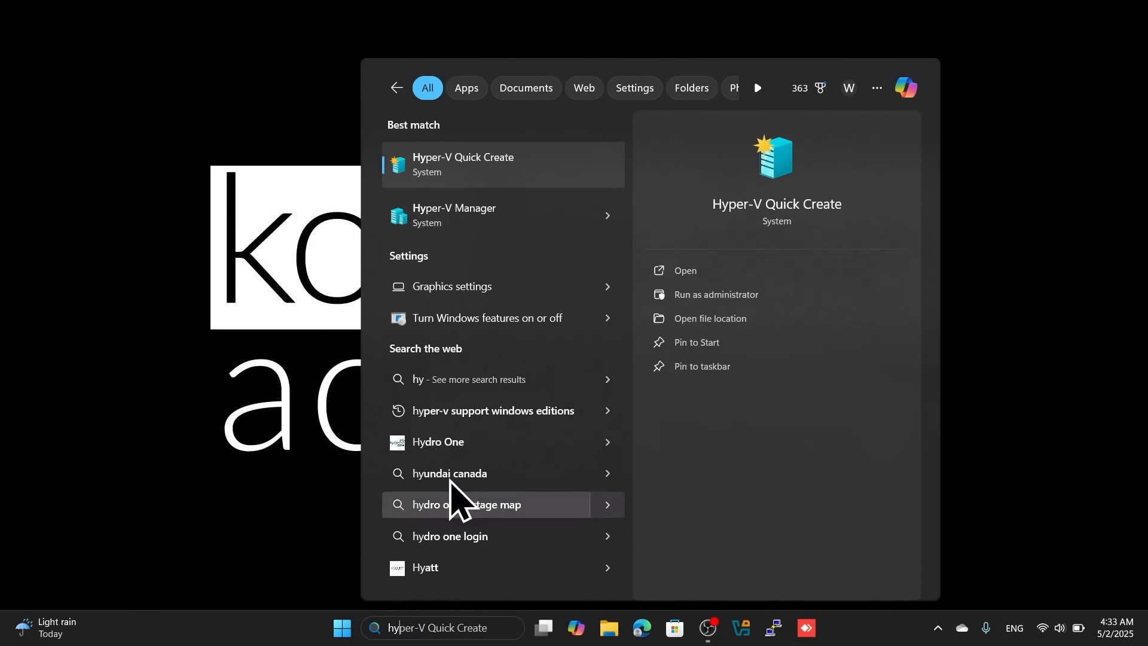
click(456, 222)
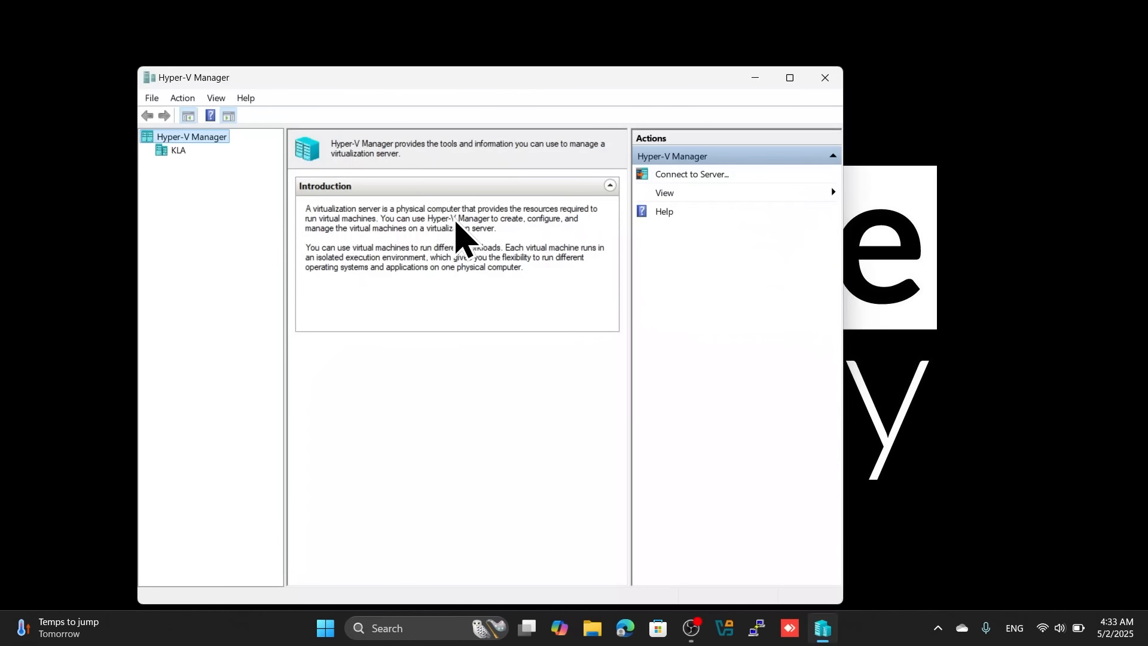
click(790, 78)
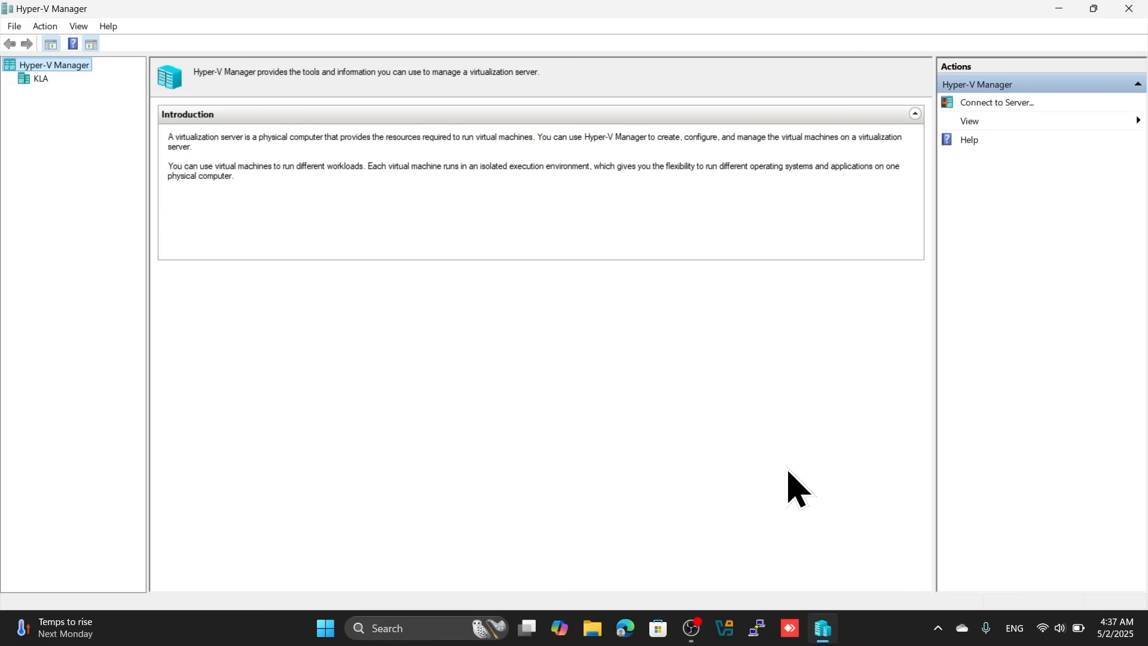
Step: Start the New Virtual Machine wizard for the KLA server and name the virtual machine DC01
right_click(32, 80)
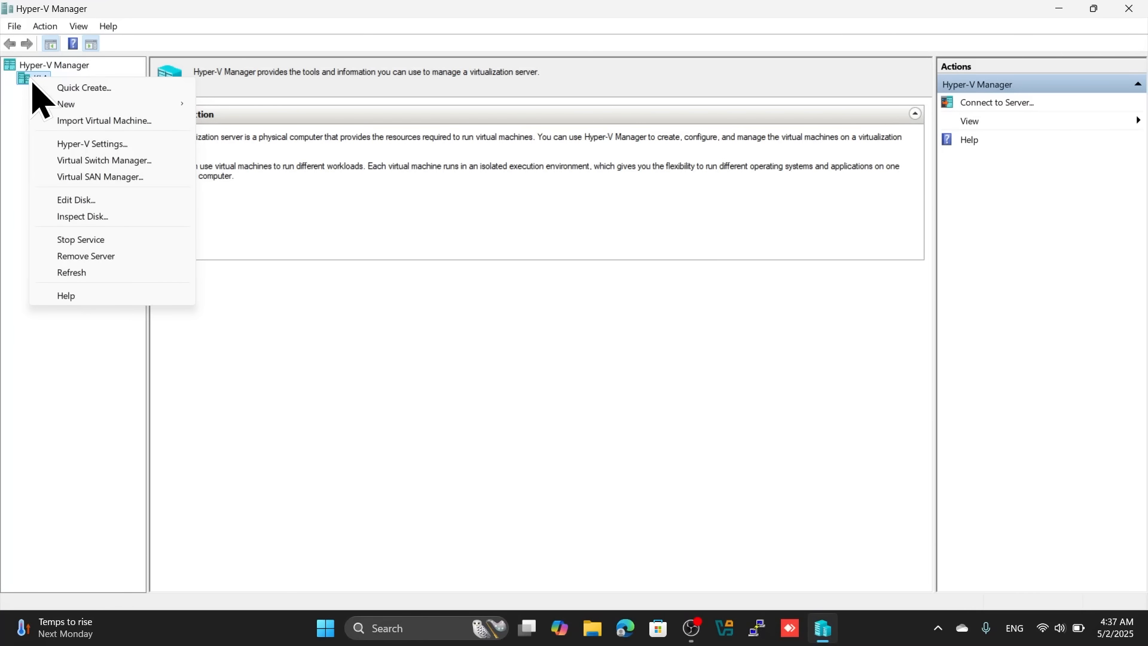
mouse_move(94, 104)
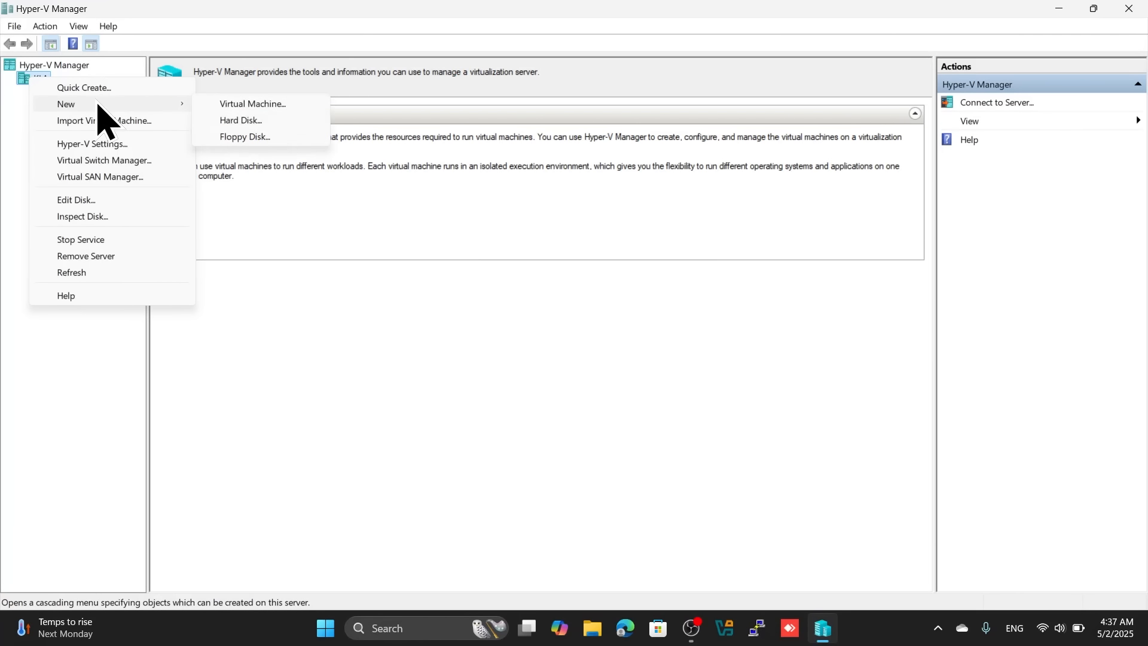
click(235, 106)
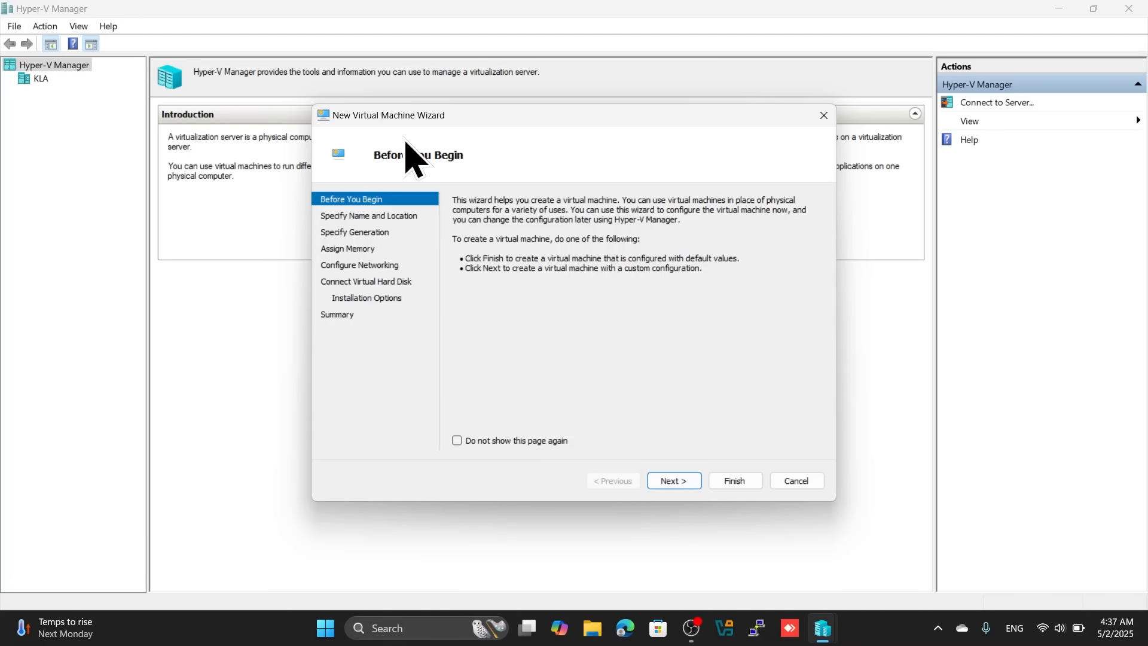
click(678, 484)
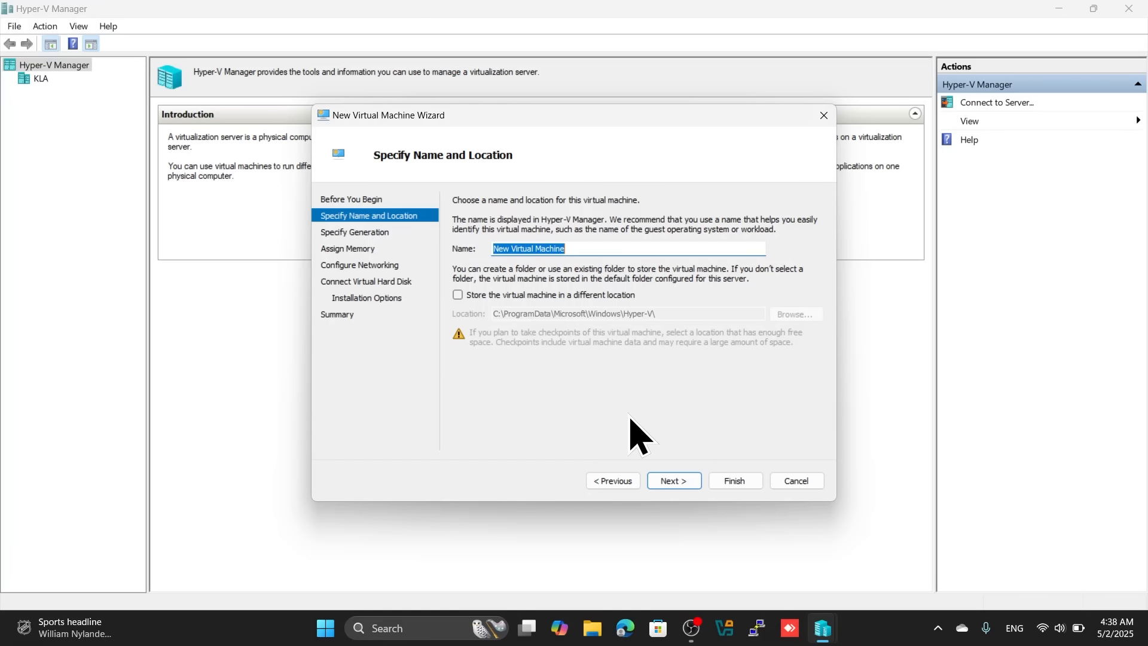
text(DC01)
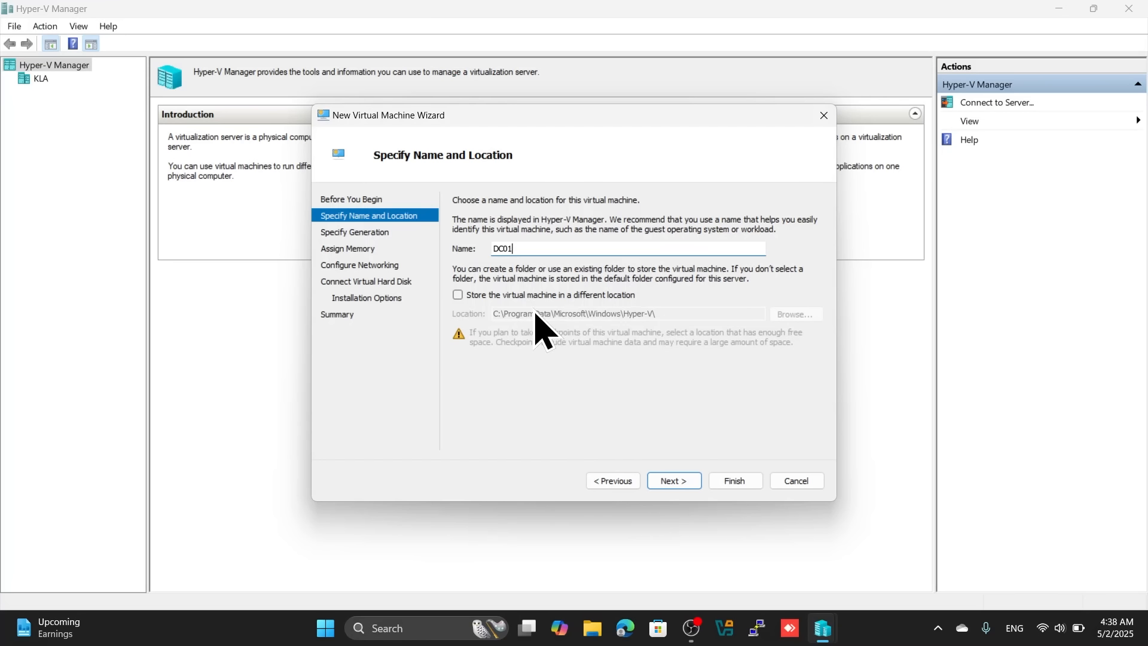
Step: Enable storing the virtual machine in a different location and browse to the Data (D:) drive
click(458, 295)
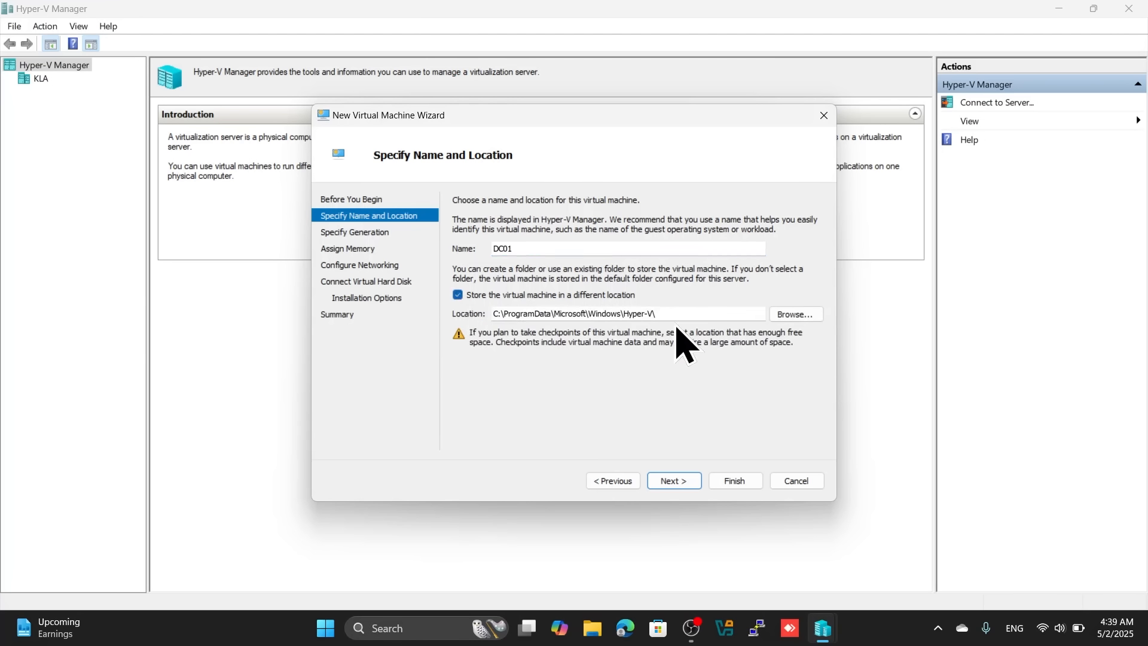
click(799, 317)
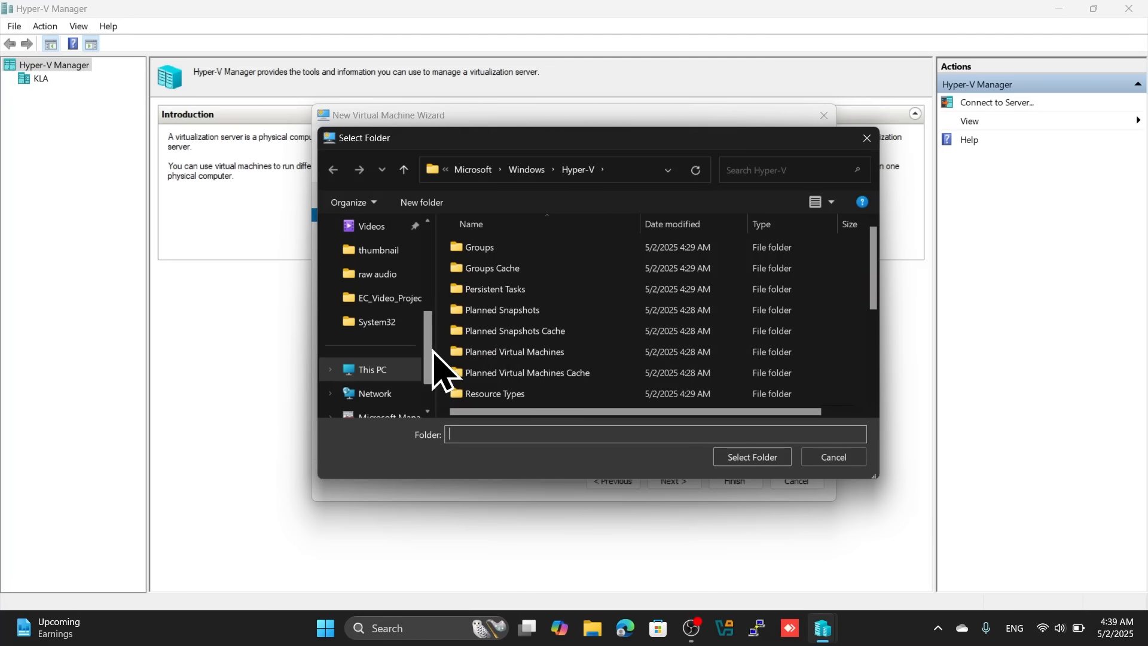
scroll(429, 361, down, 1)
scroll(429, 362, down, 1)
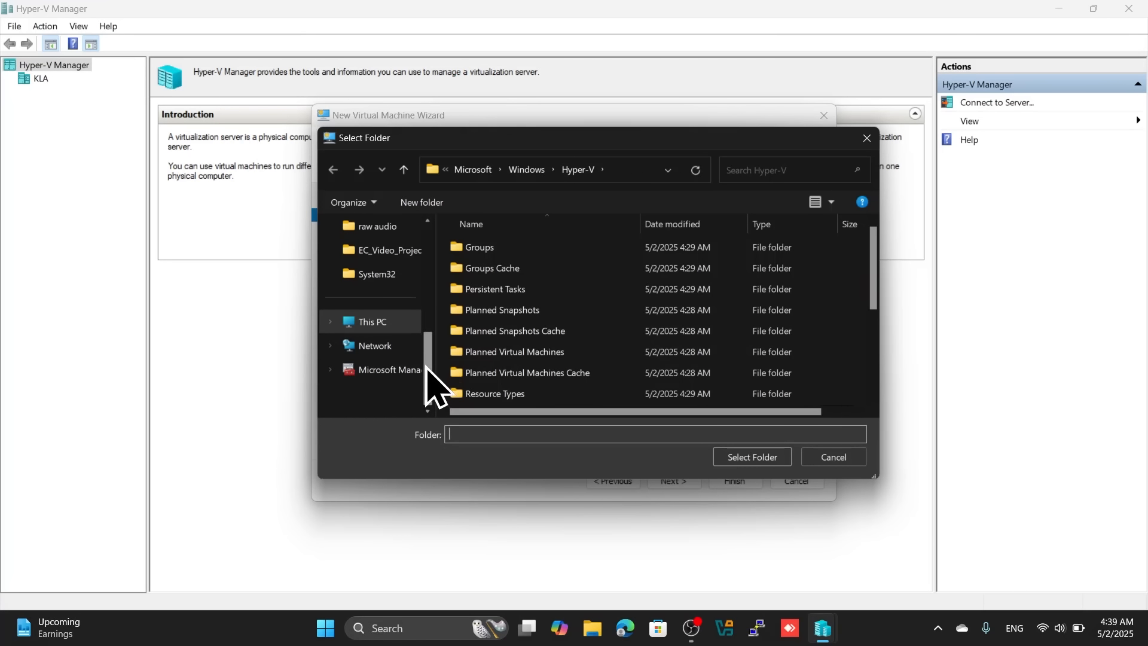
click(373, 325)
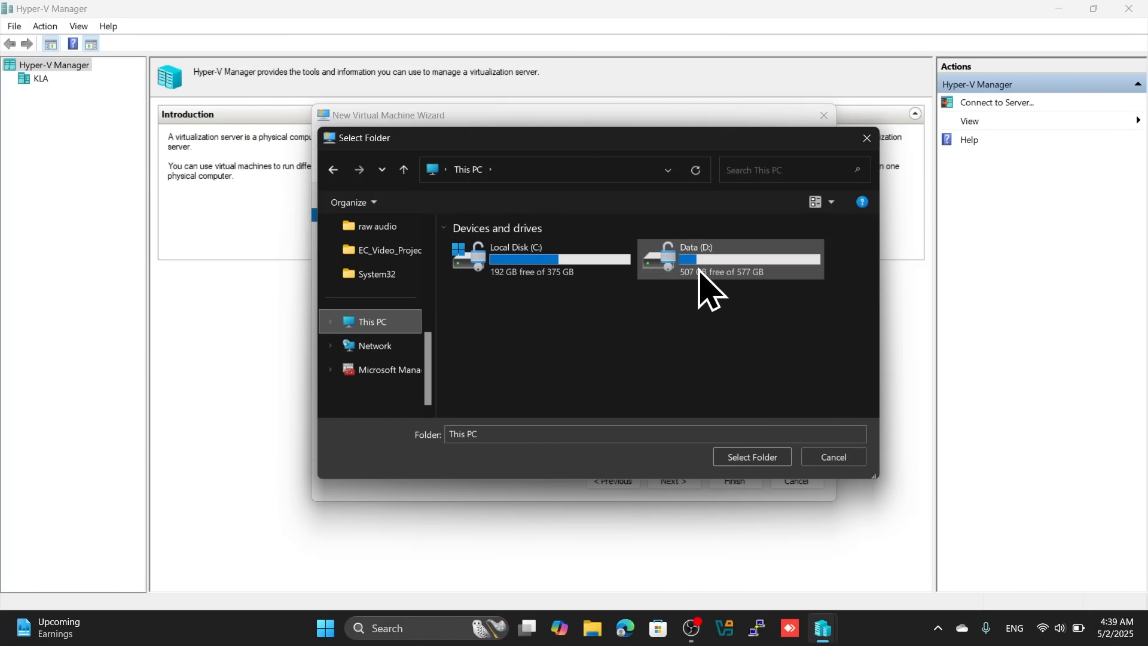
double_click(719, 269)
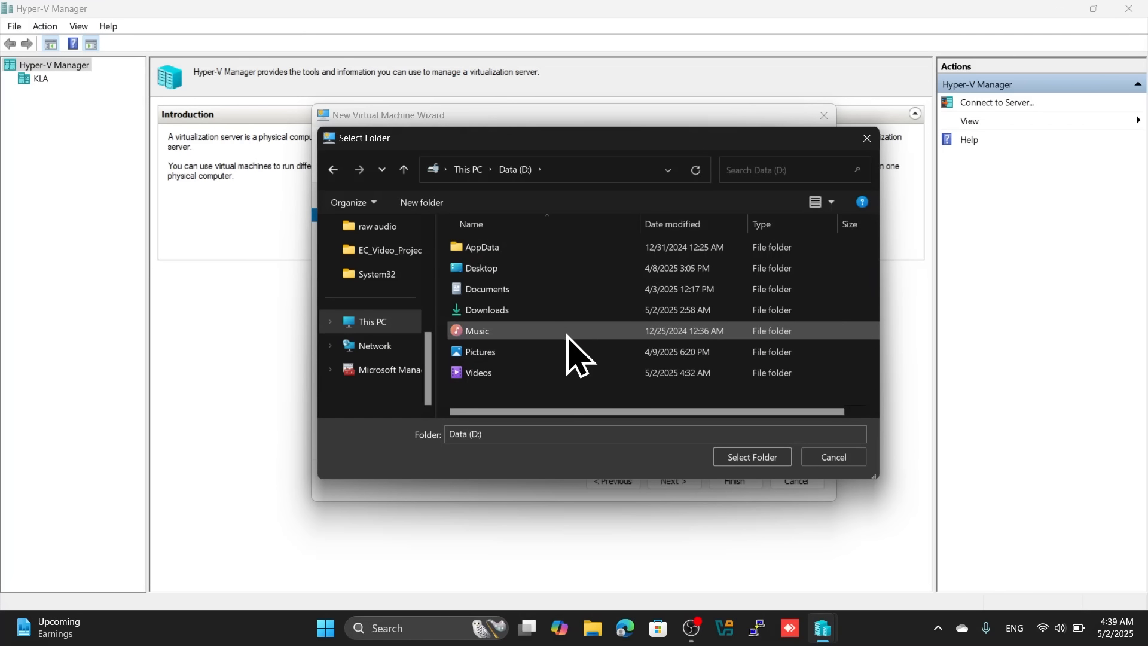
Step: Create a folder named AZ-800 on the Data (D:) drive and open it
right_click(515, 391)
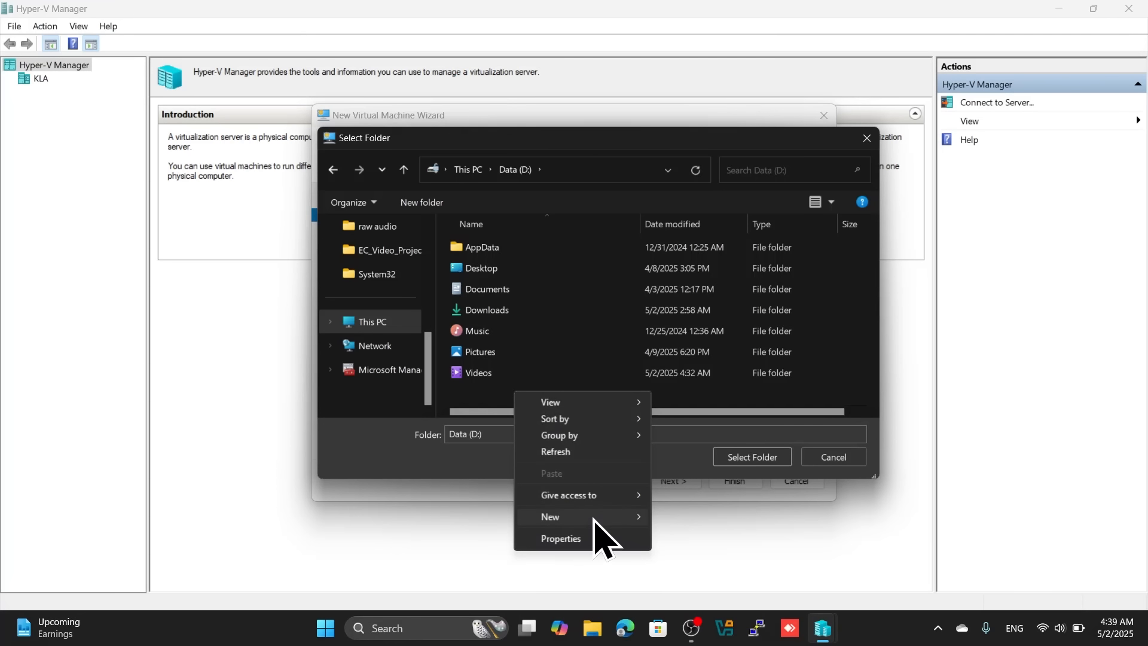
mouse_move(594, 518)
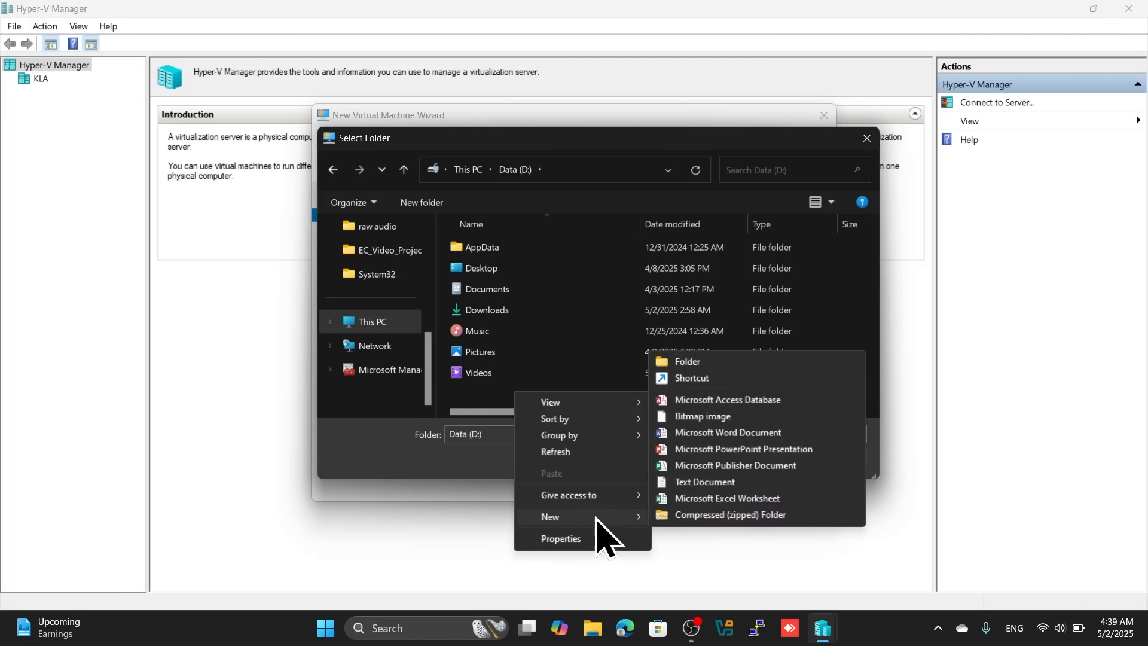
click(688, 361)
text(A)
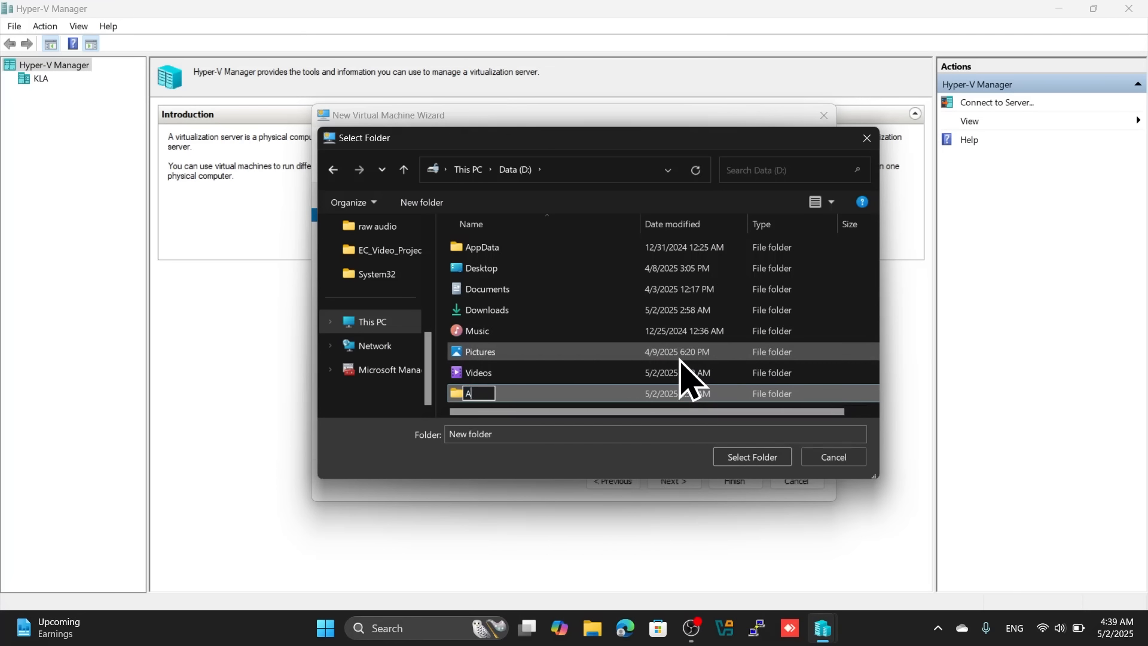
text(Z-800)
key(Return)
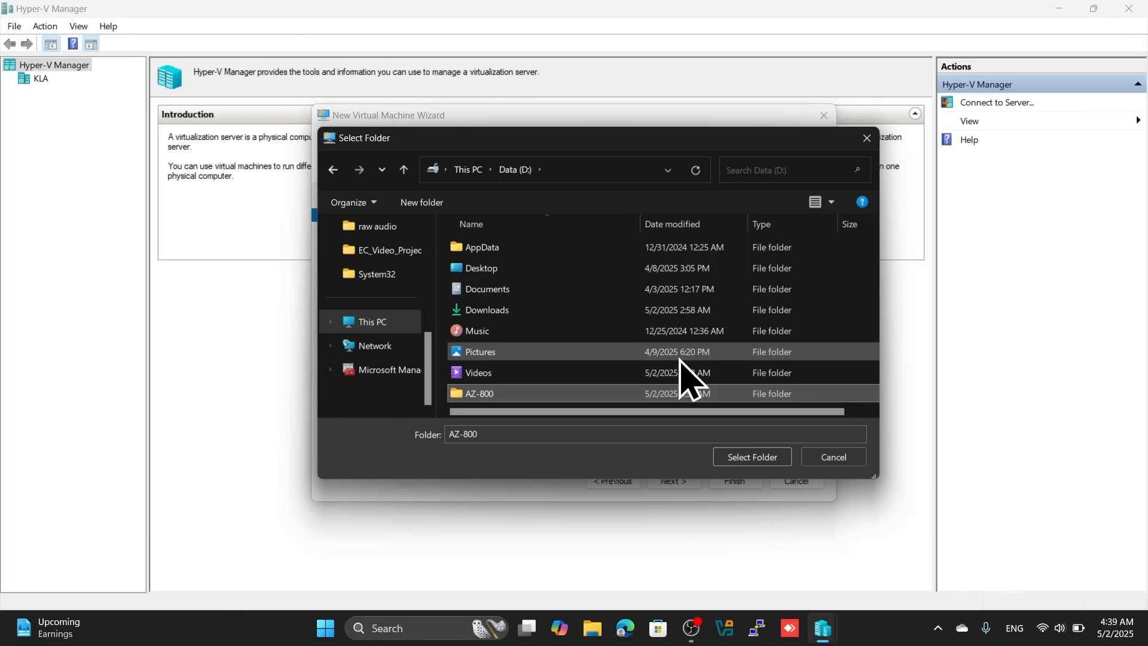
key(Return)
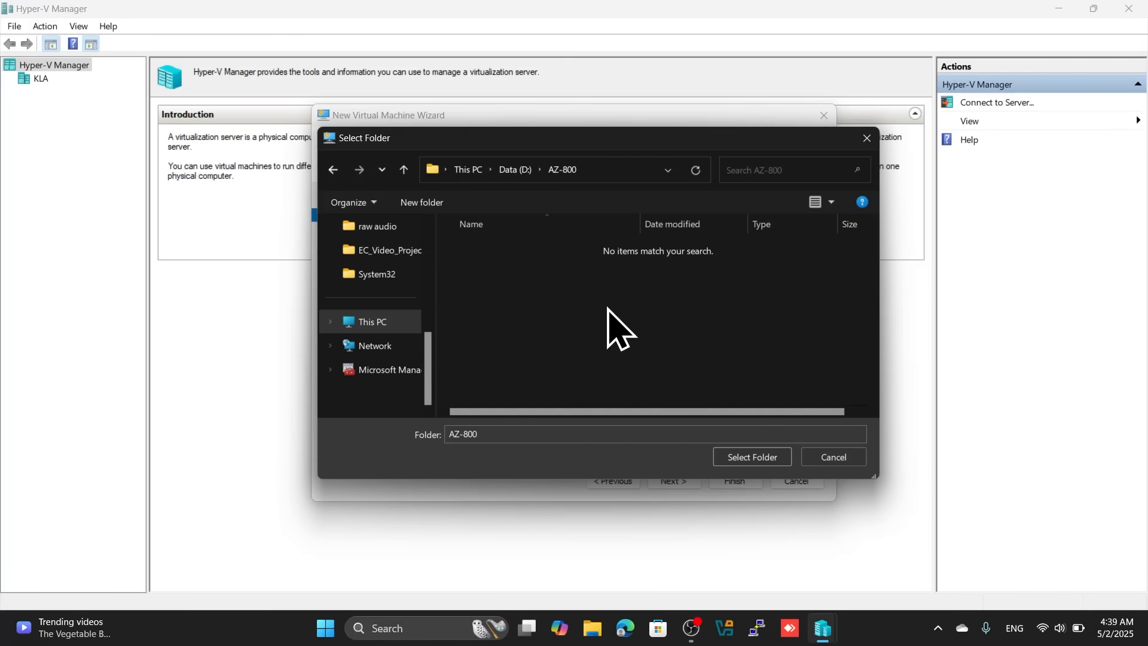
Step: Create a DC01 folder inside AZ-800 and select it as the virtual machine's storage location
right_click(495, 278)
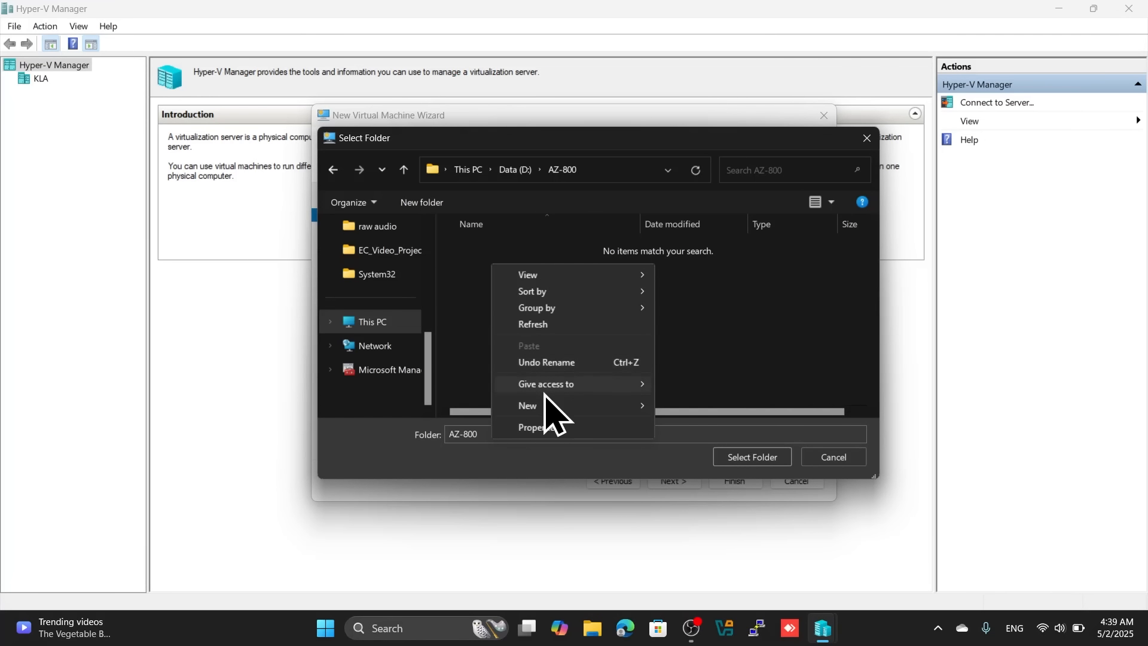
mouse_move(561, 406)
click(677, 408)
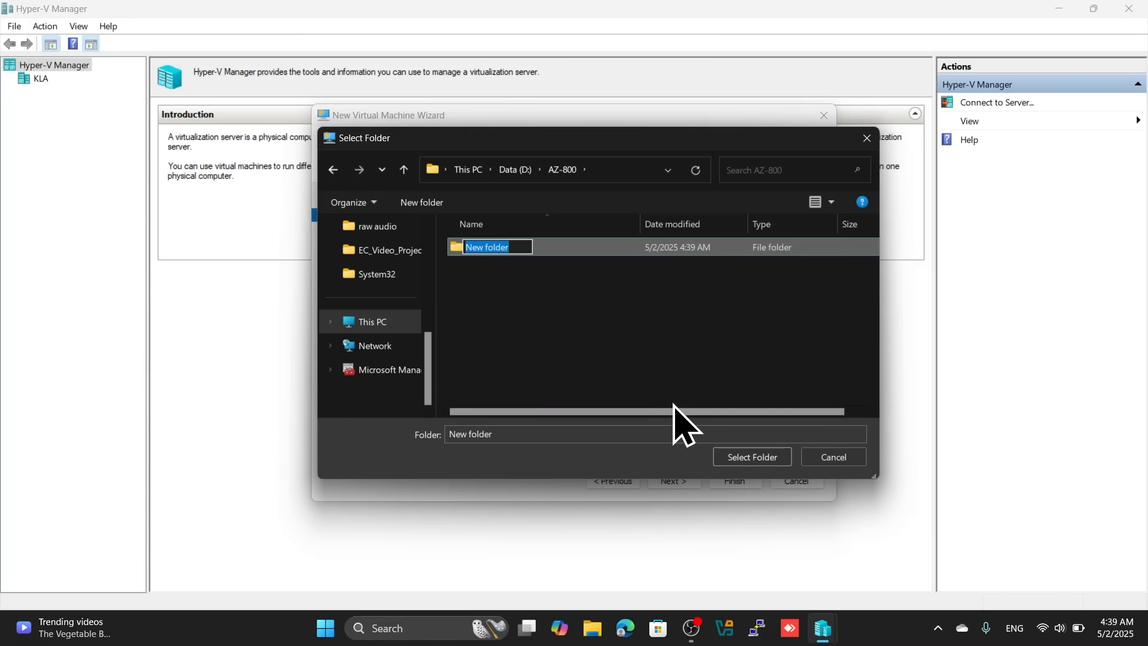
text(DC0)
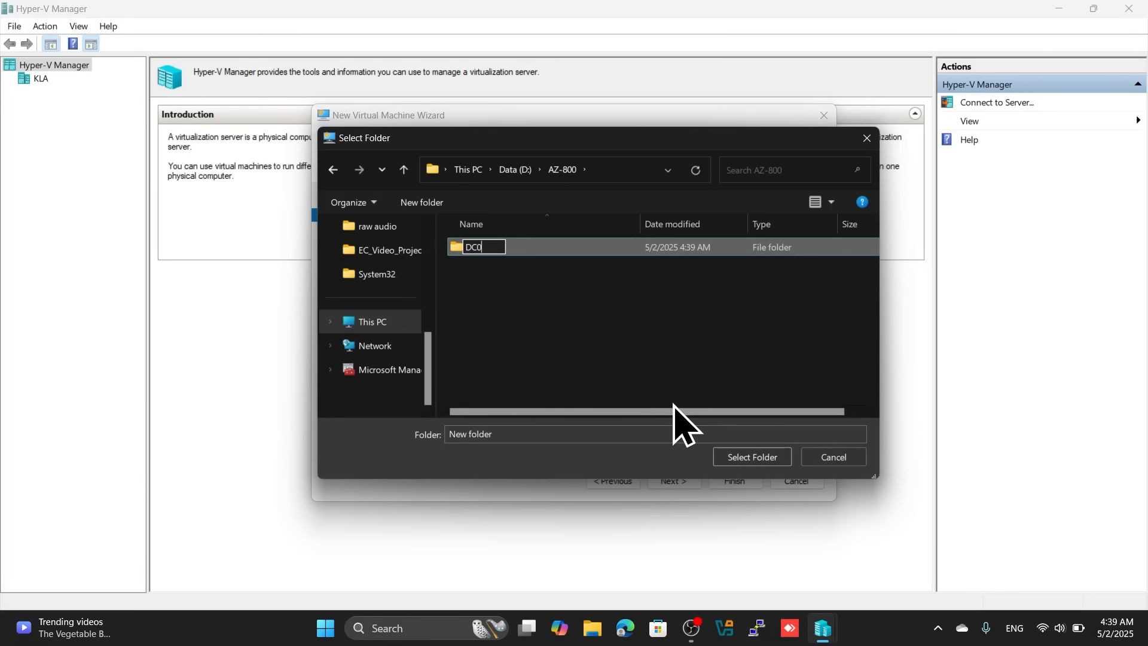
text(1)
key(Return)
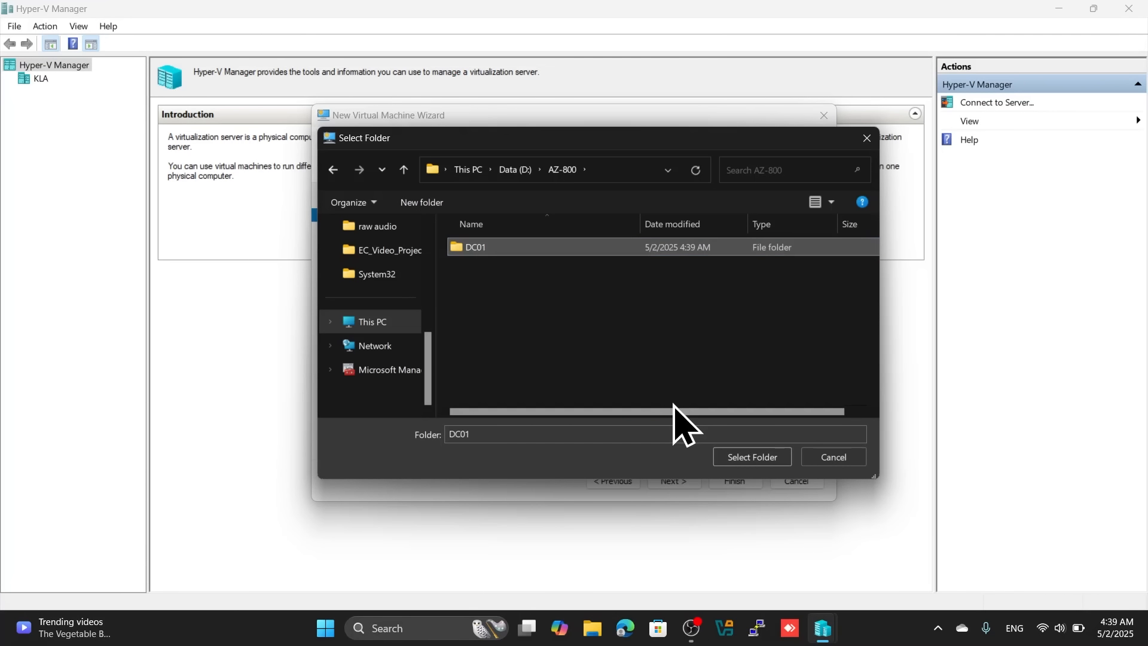
key(Return)
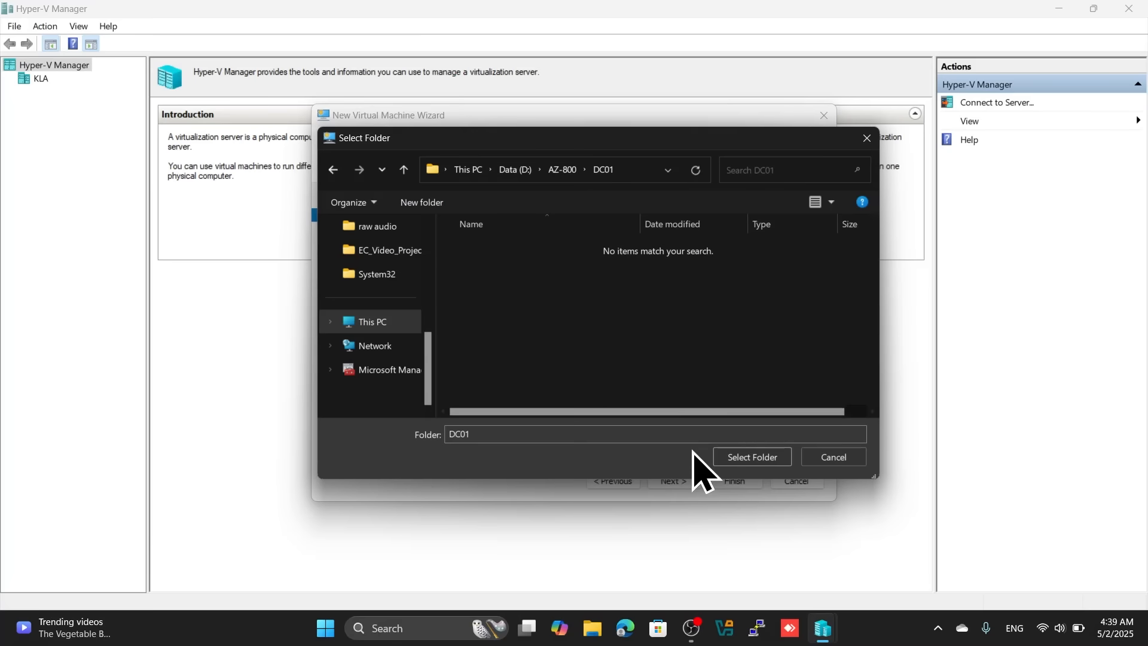
click(741, 462)
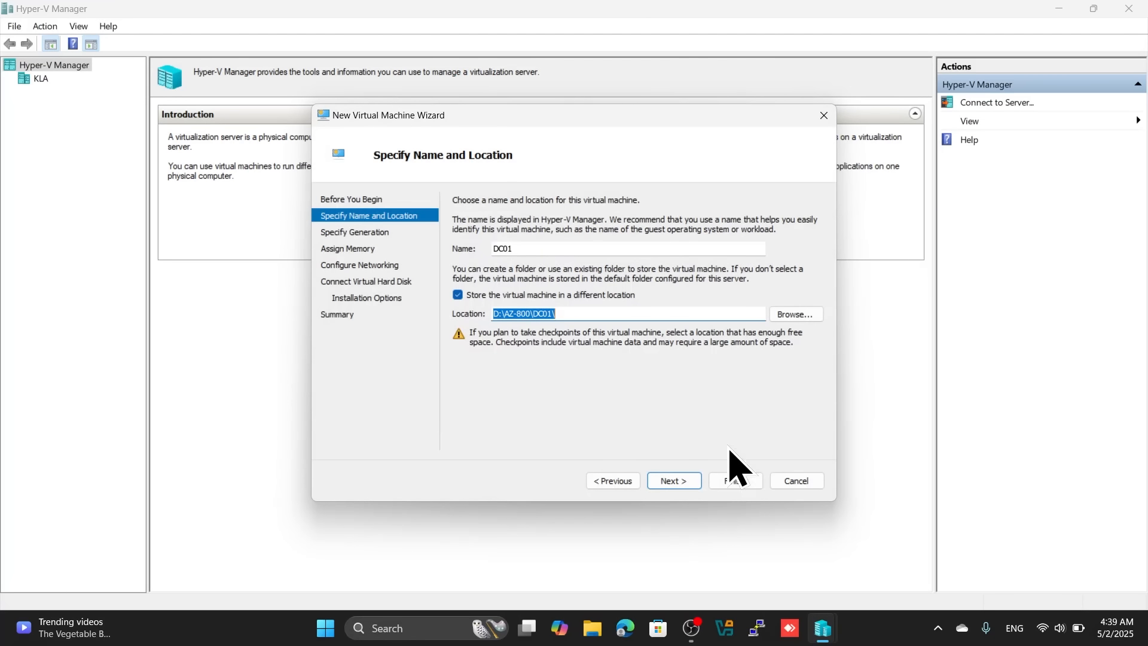
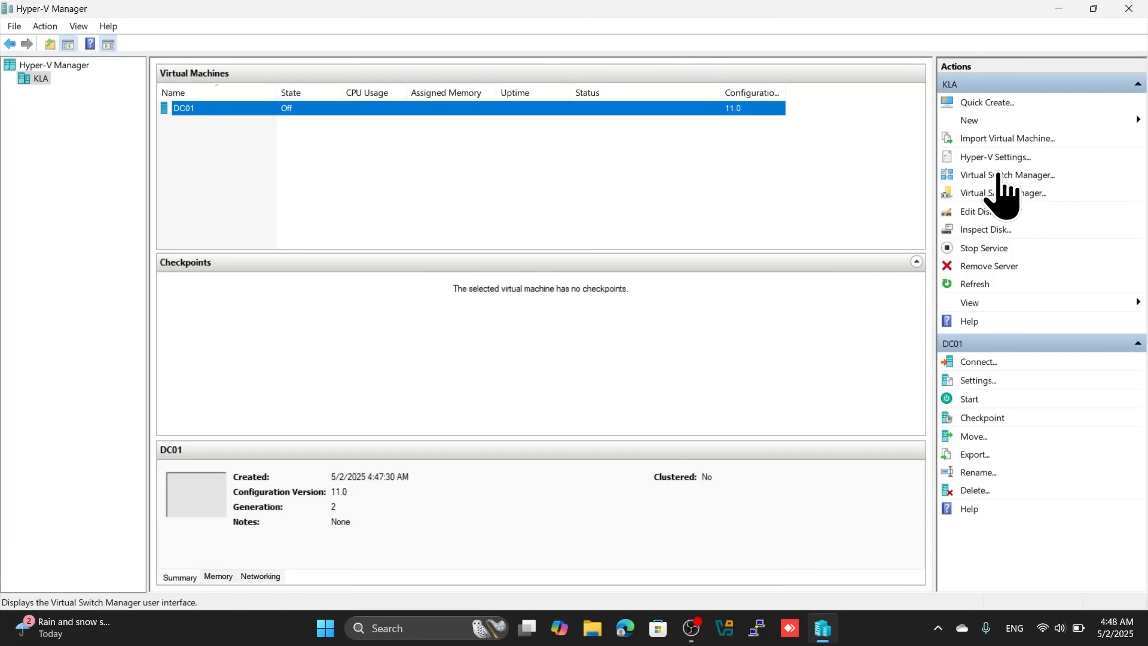
Step: Open the Virtual Switch Manager and review the descriptions of the Internal, Private and External switch types, finishing on External
click(999, 174)
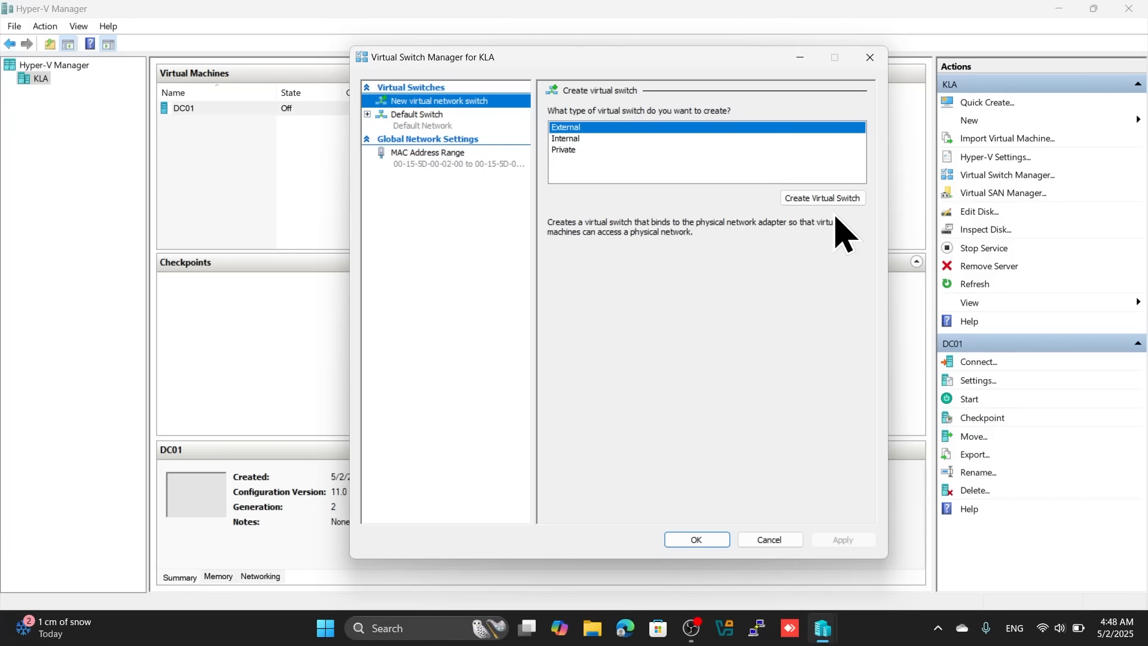
click(566, 139)
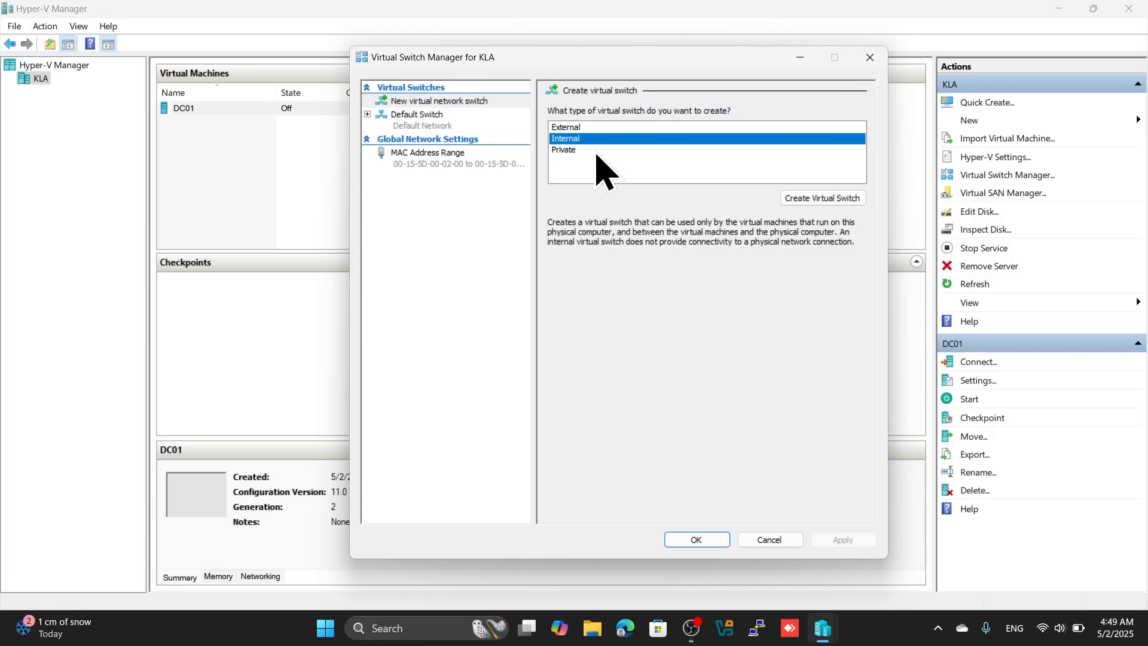
click(565, 150)
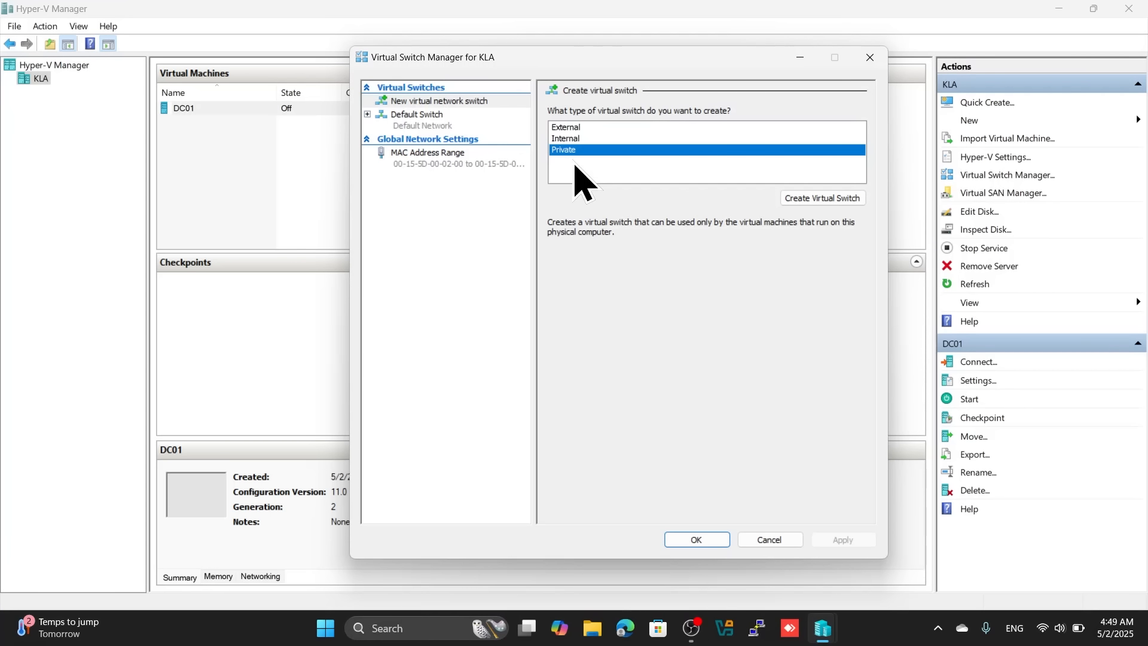
key(Up)
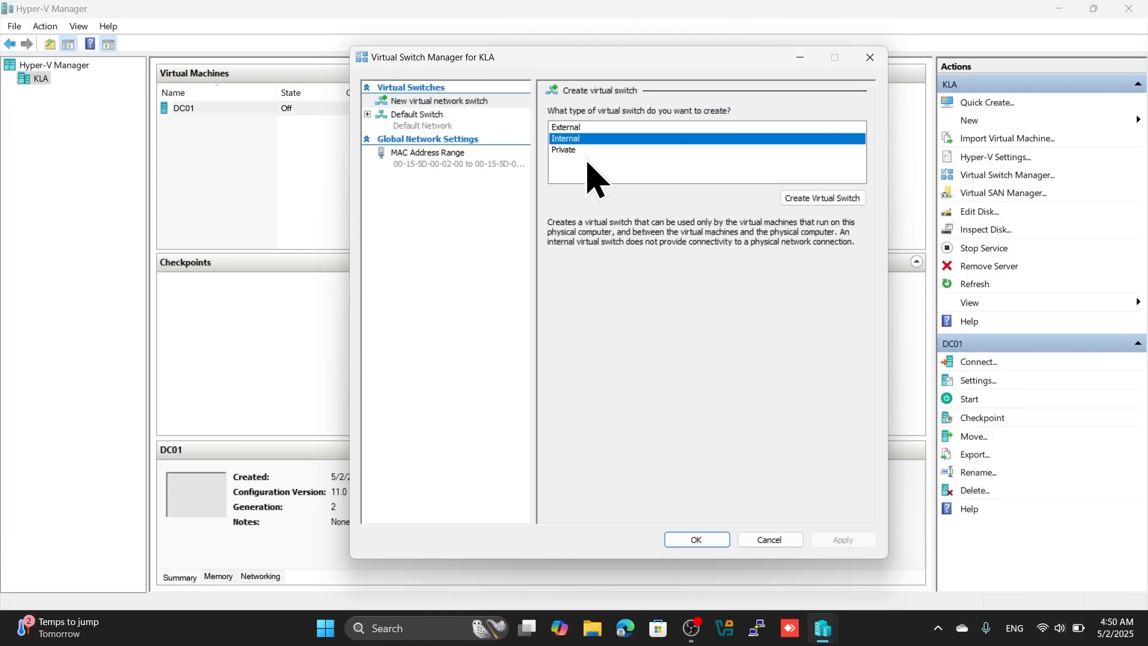
click(580, 127)
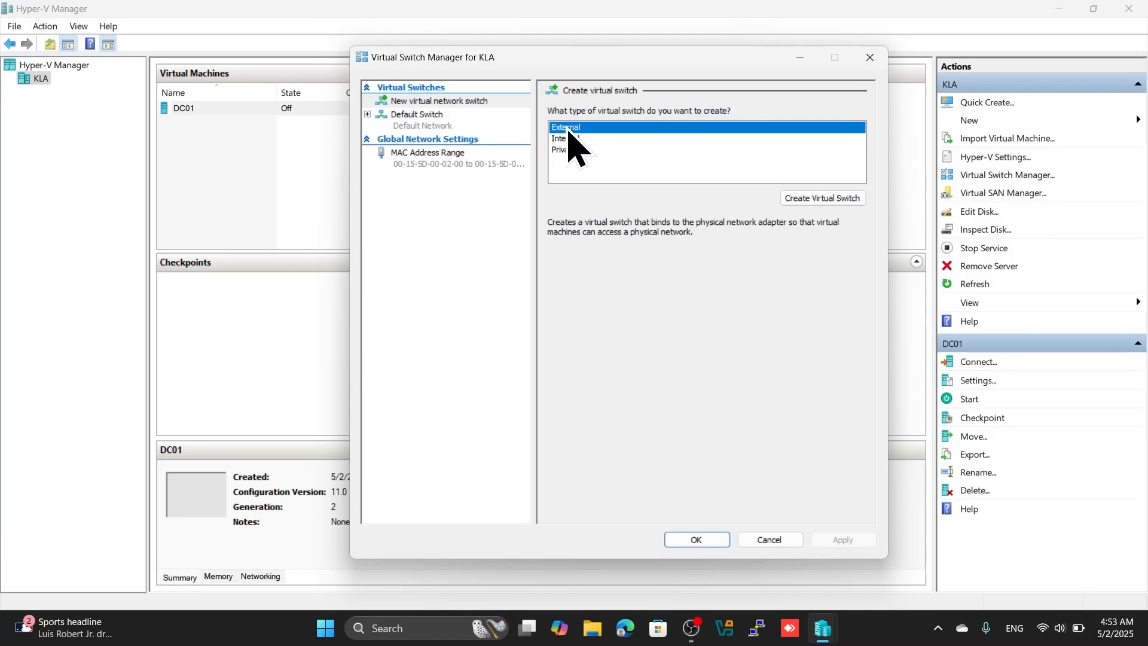
Step: Create a new external virtual switch and name it External
click(816, 200)
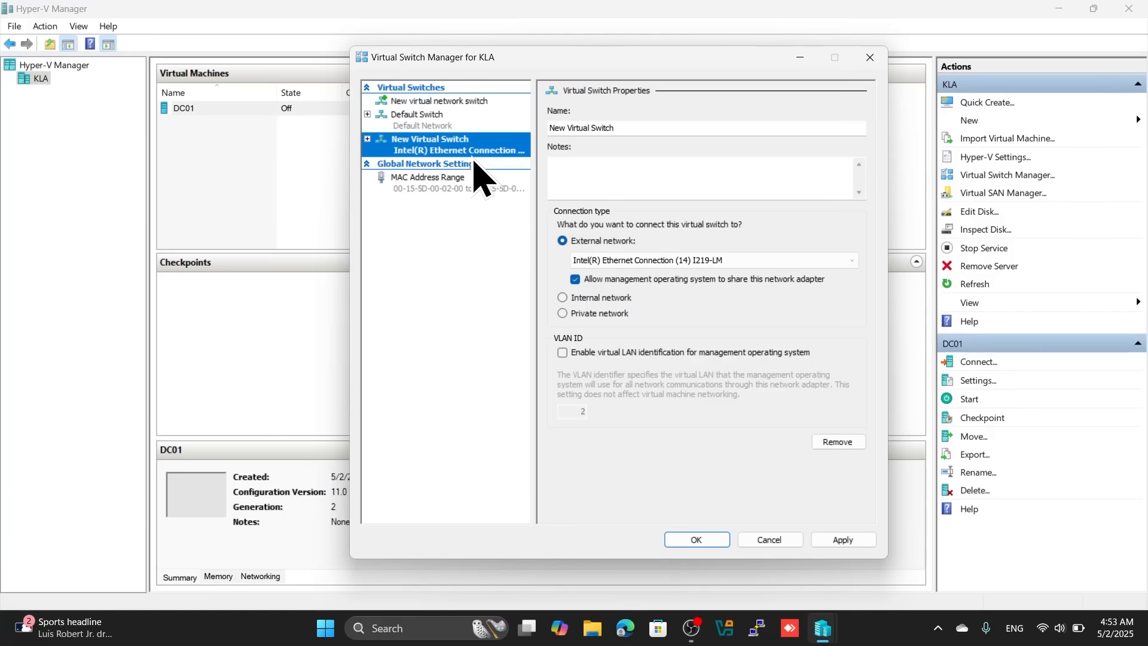
drag(628, 127, 504, 133)
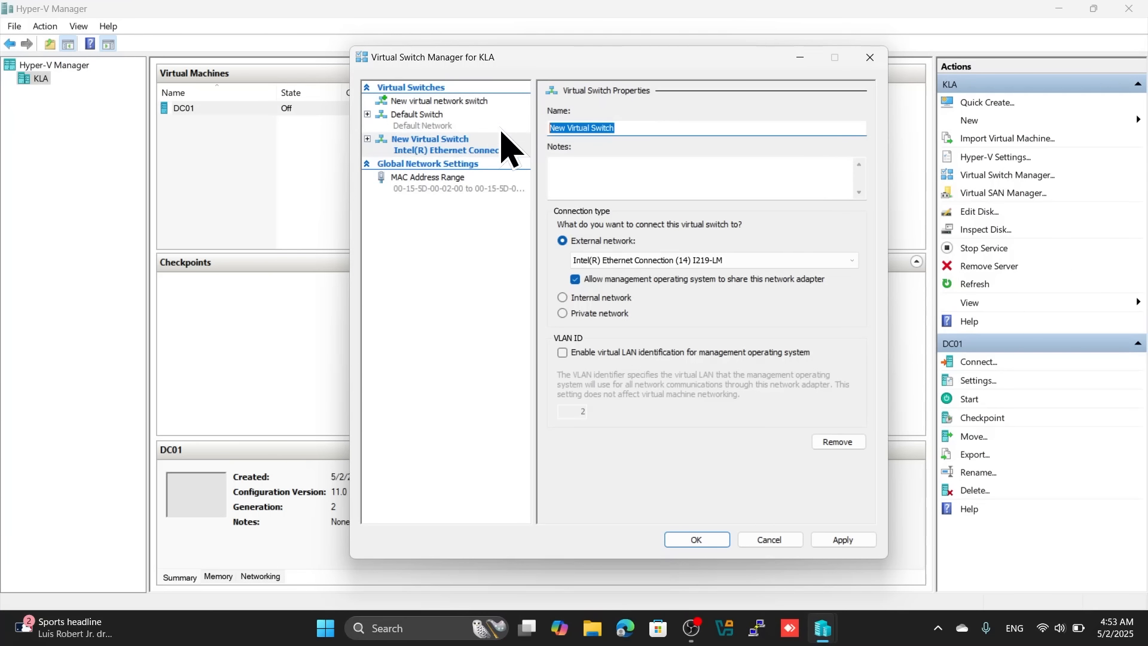
text(EX)
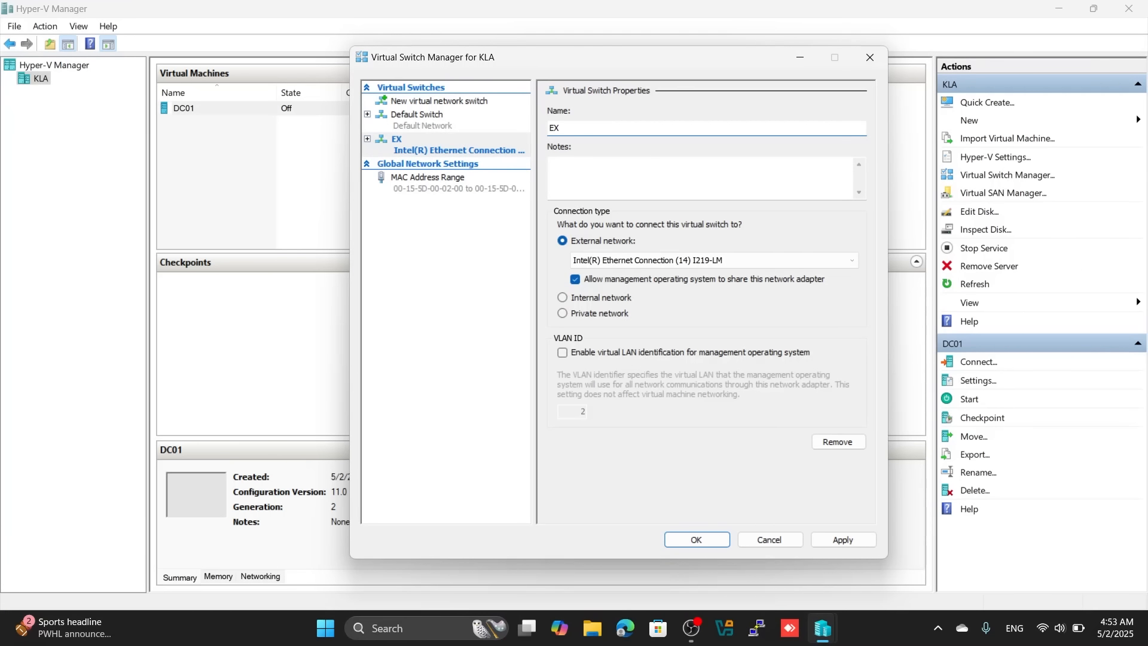
key(BackSpace)
text(xternal)
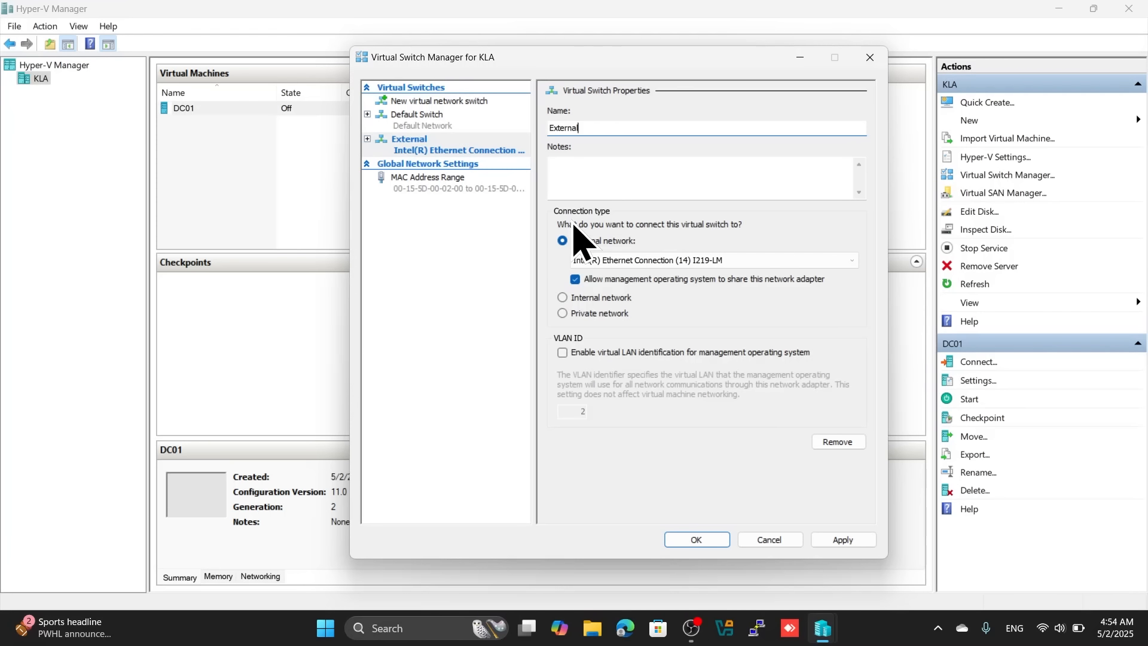
Step: Bind the External switch to the Intel(R) Wi-Fi 6 AX201 160MHz adapter, apply the networking changes and close the Virtual Switch Manager
click(850, 263)
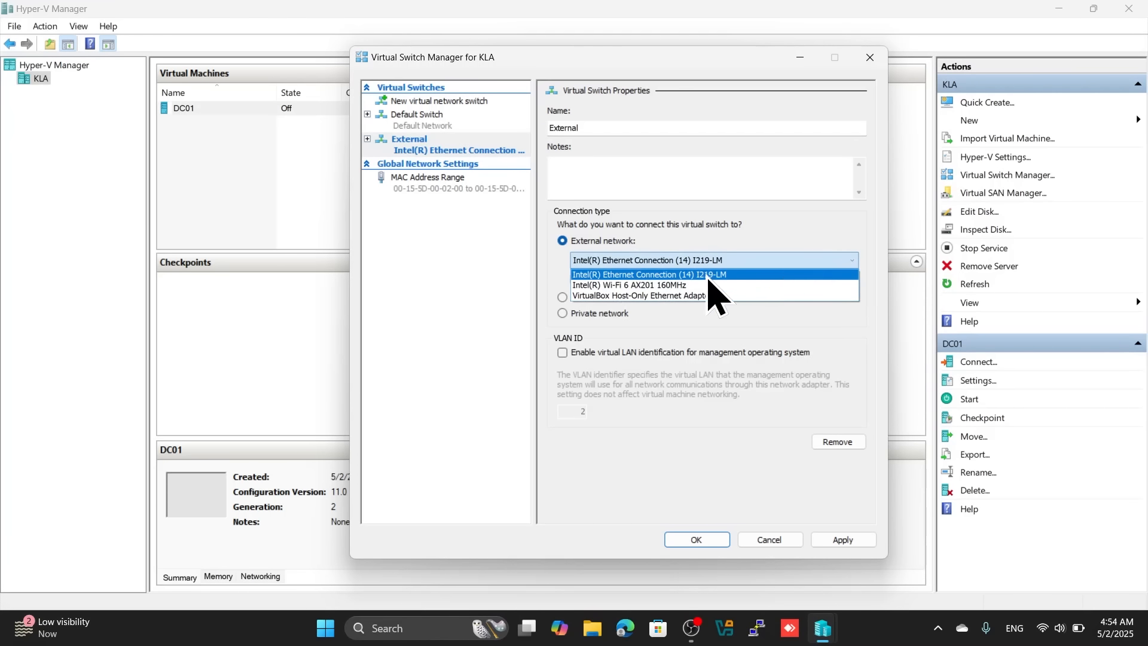
click(618, 286)
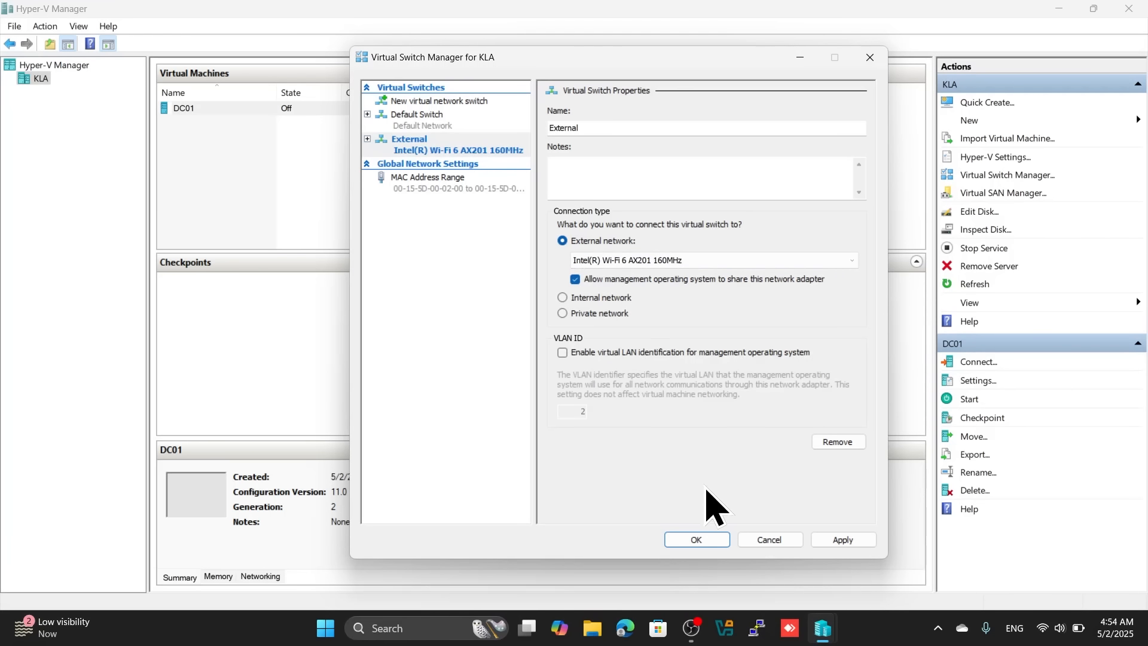
click(840, 540)
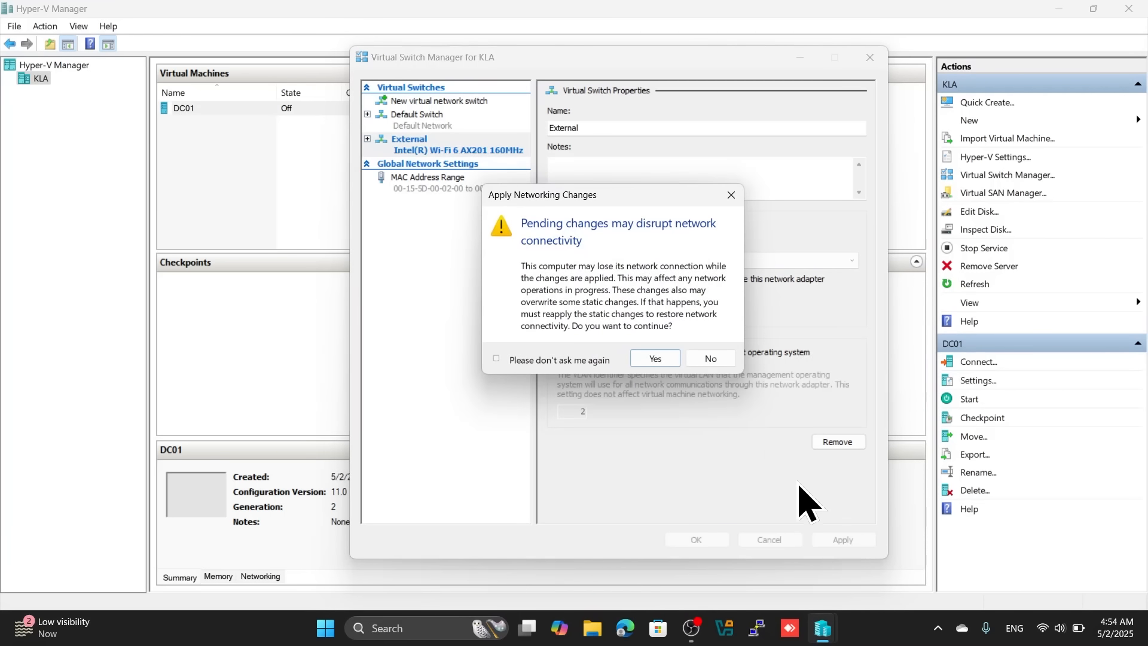
click(653, 359)
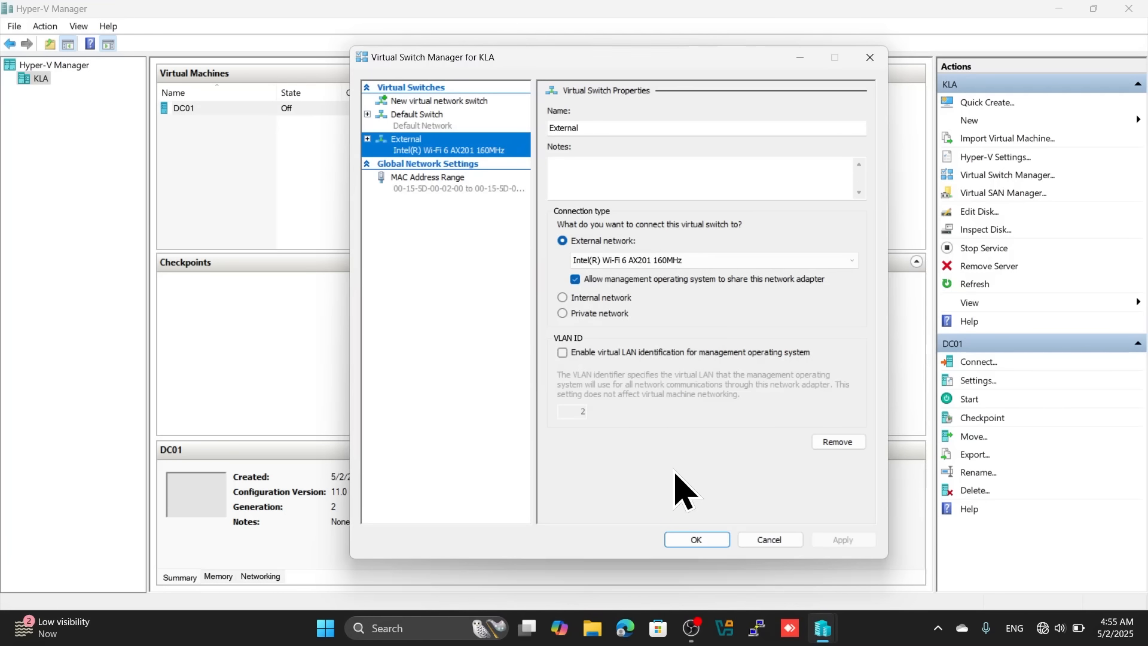
click(698, 540)
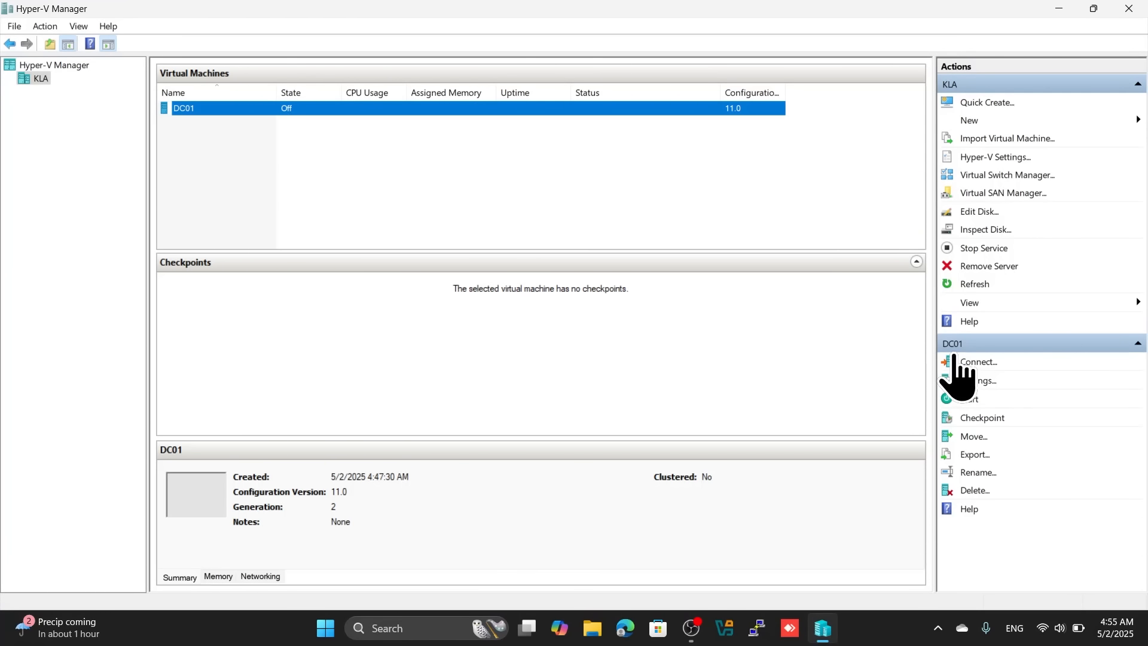
Step: Connect DC01's network adapter to the External virtual switch and save the virtual machine's settings
click(980, 383)
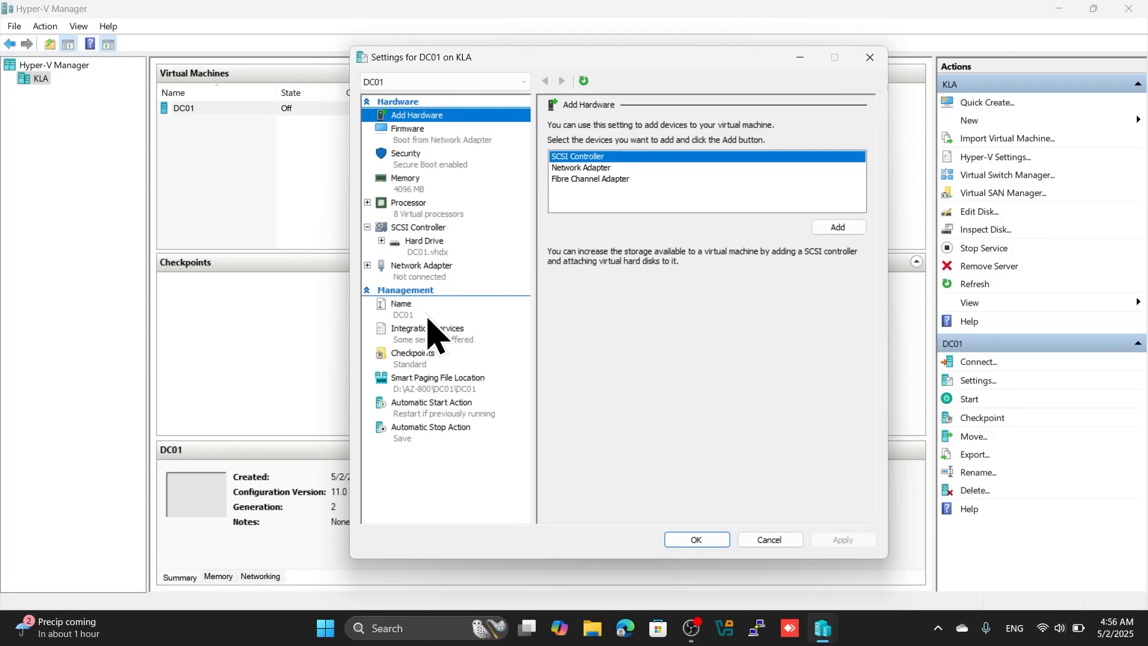
click(435, 275)
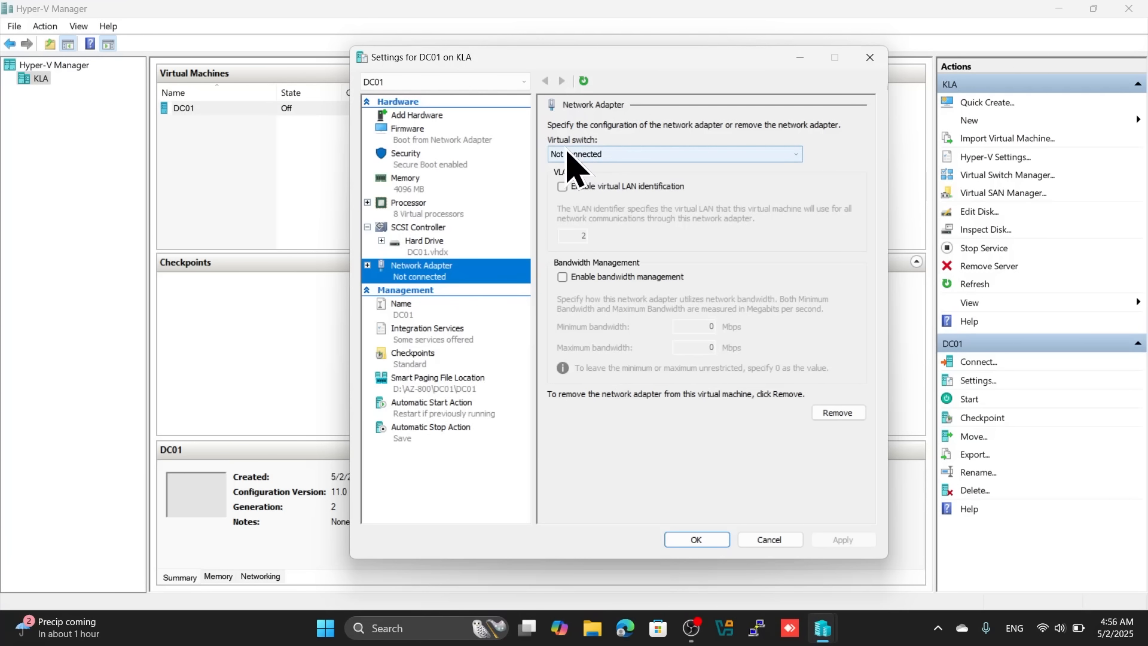
click(752, 154)
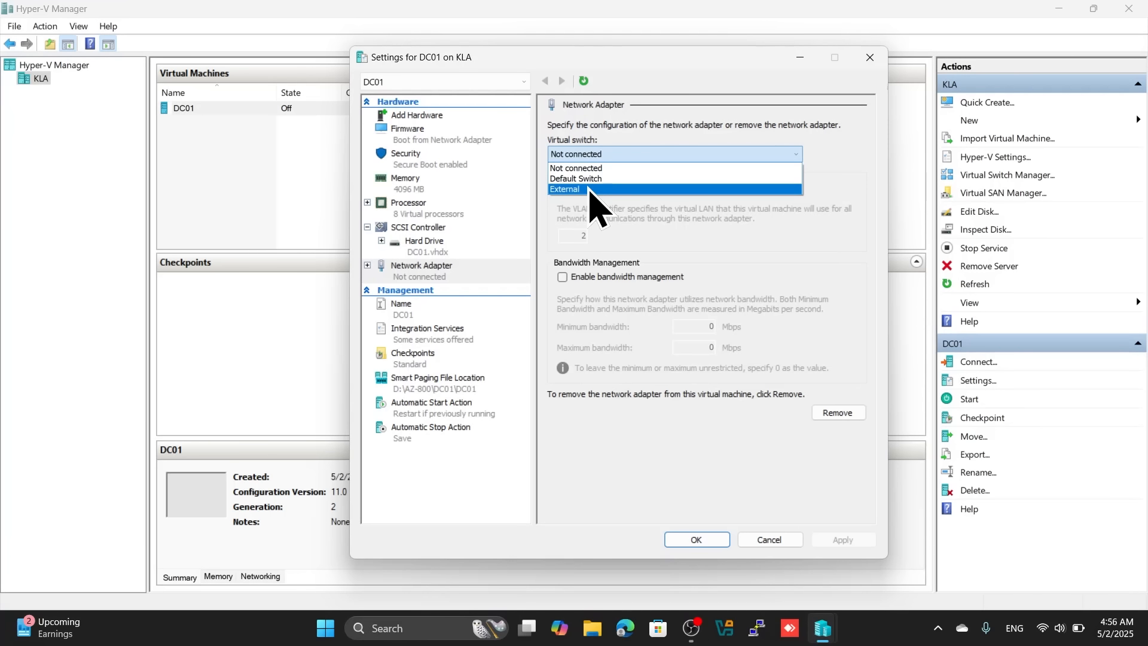
click(590, 190)
click(834, 541)
click(700, 540)
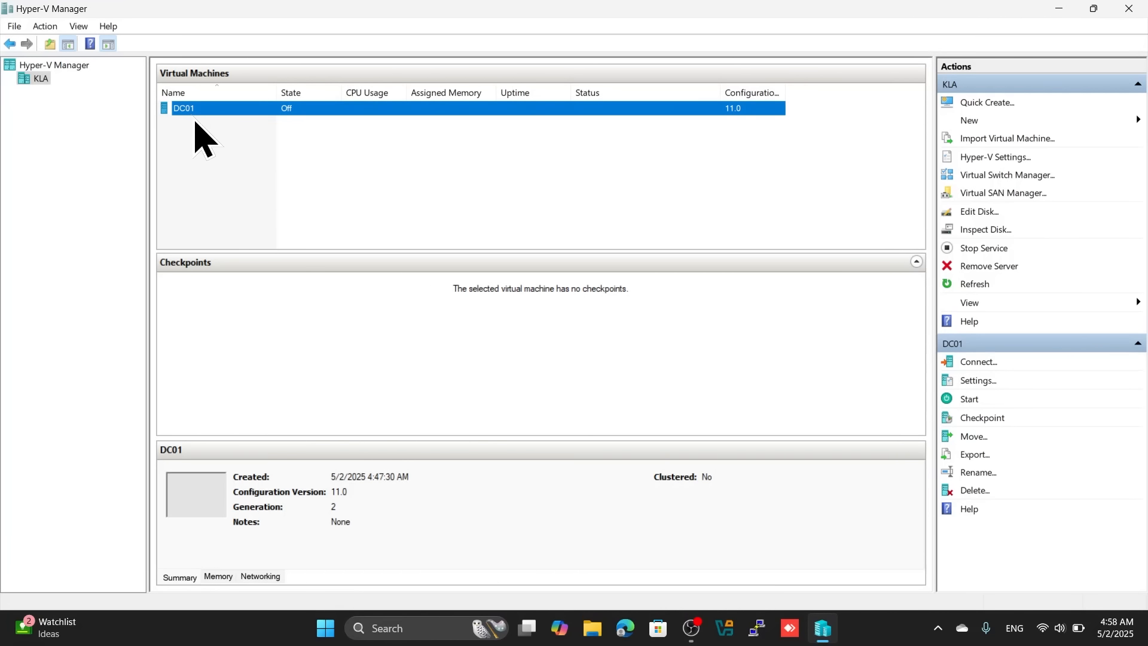
Step: Add a DVD drive to the SCSI controller in DC01's settings
click(975, 381)
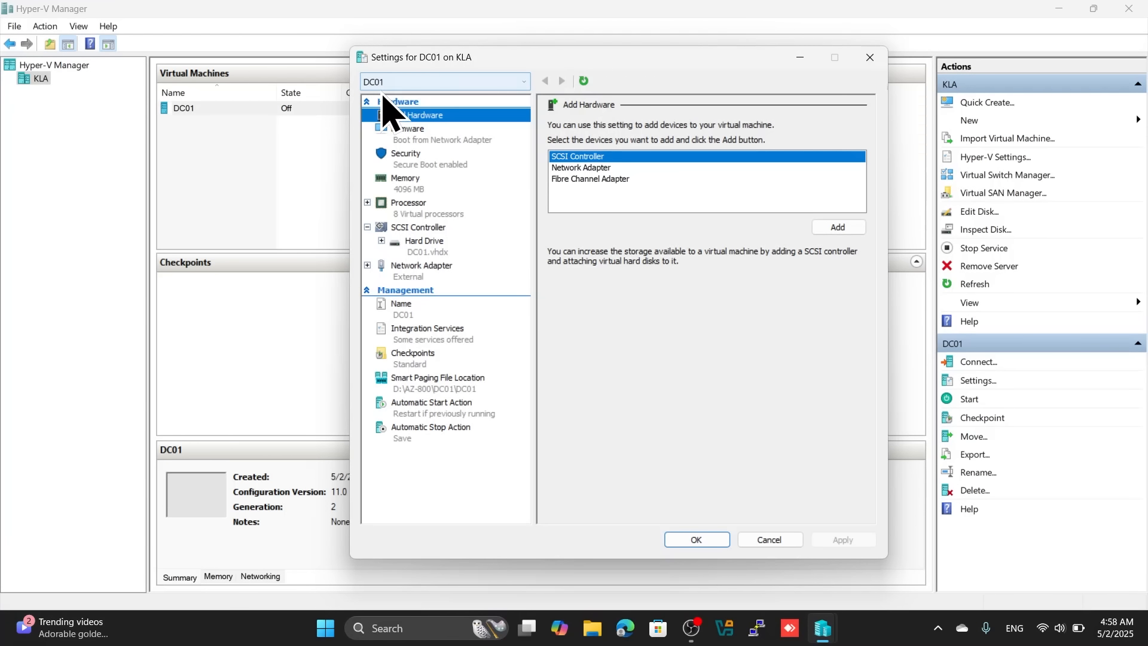
click(414, 230)
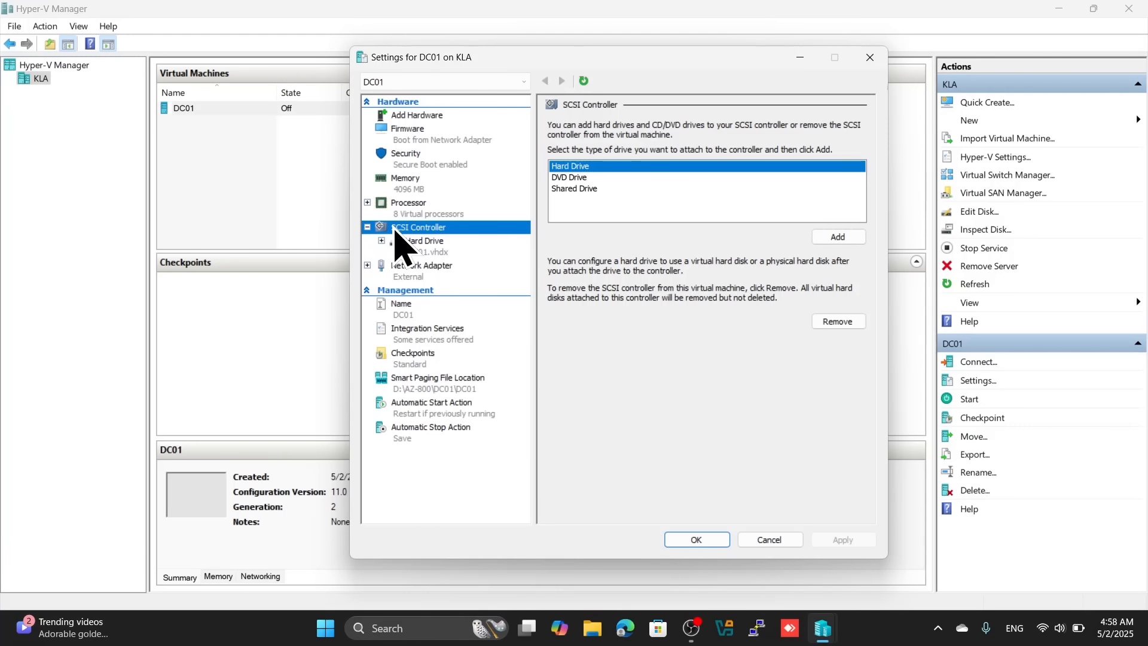
click(569, 170)
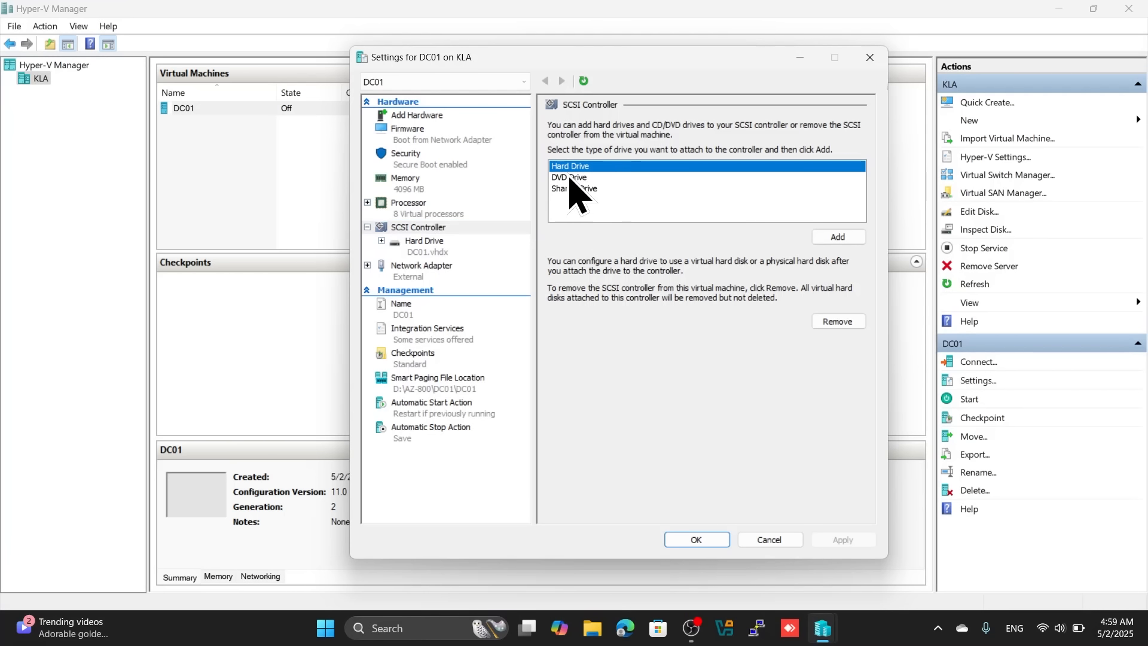
click(569, 177)
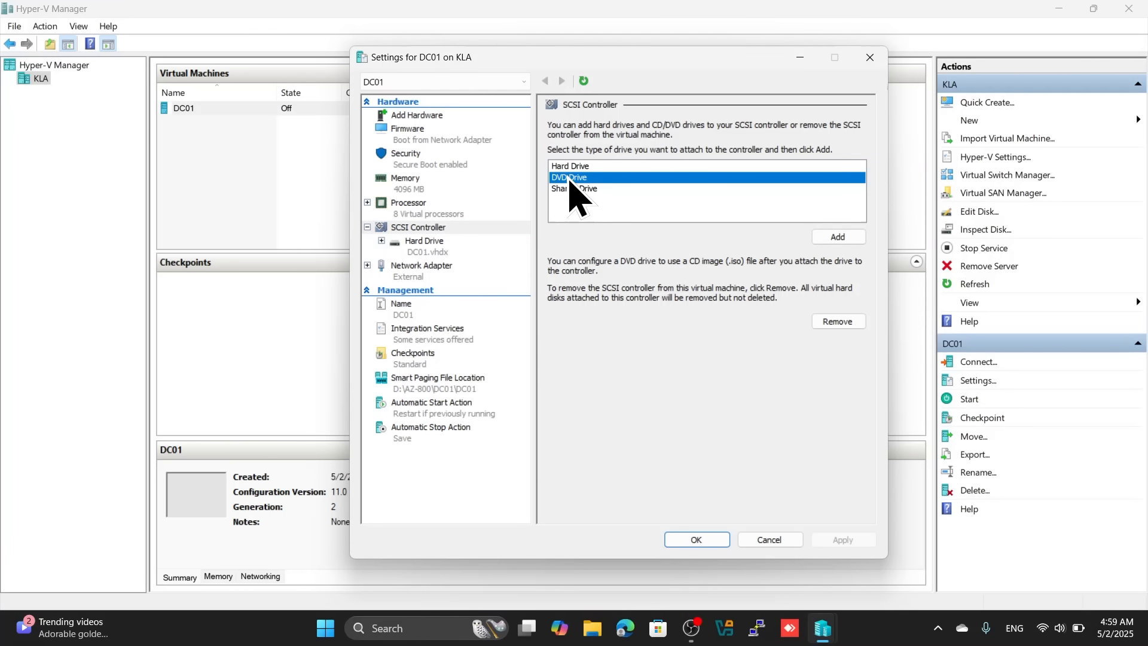
click(838, 237)
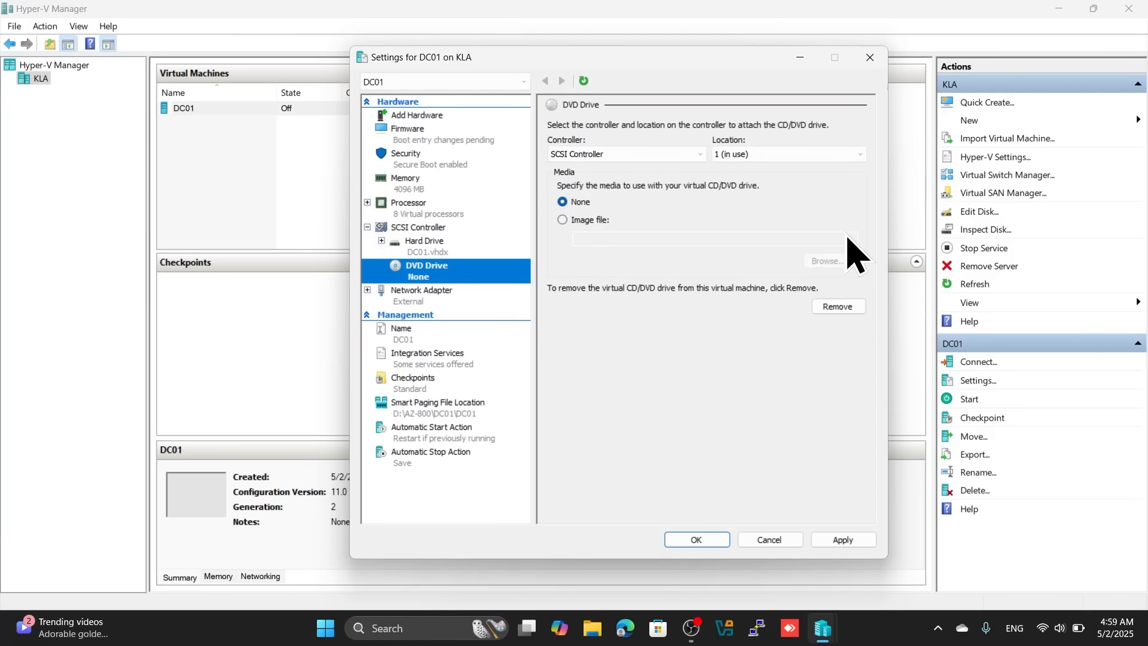
Step: Attach the SERVER_2022_en-us image from D:\Downloads\kla iso images to DC01's DVD drive and save the settings
click(428, 248)
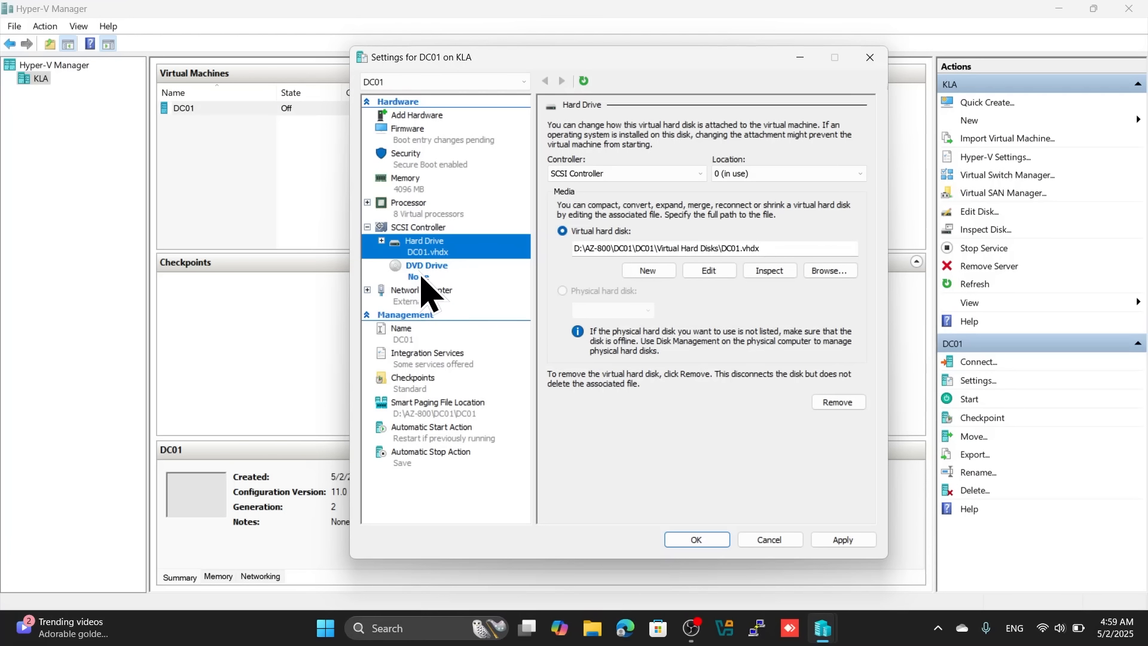
click(421, 274)
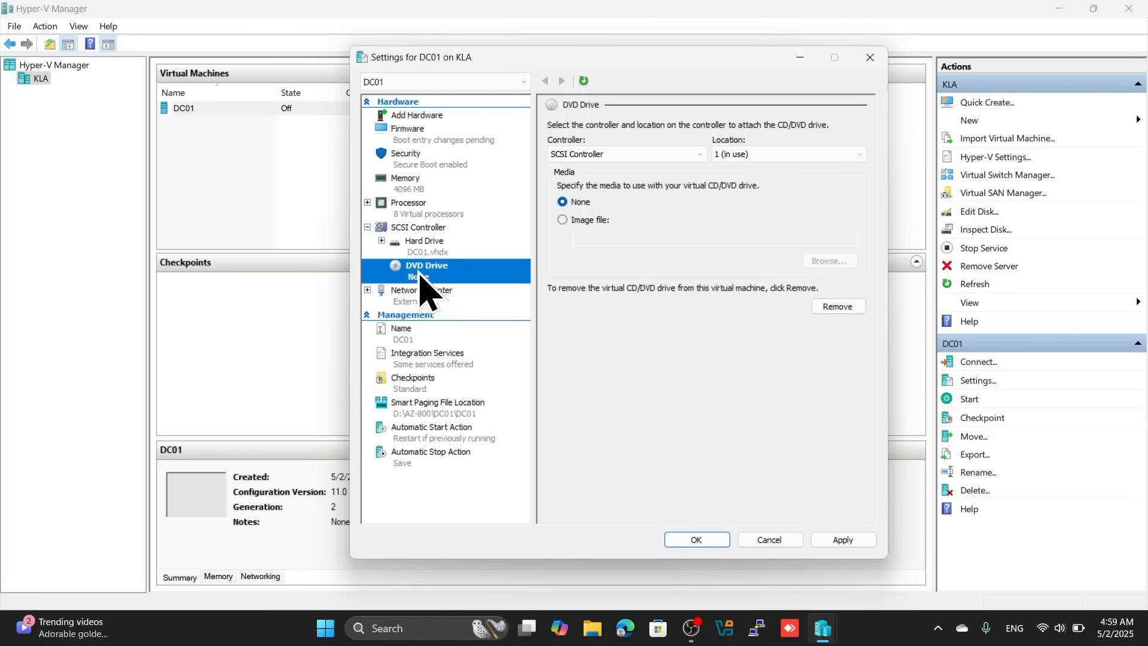
click(563, 220)
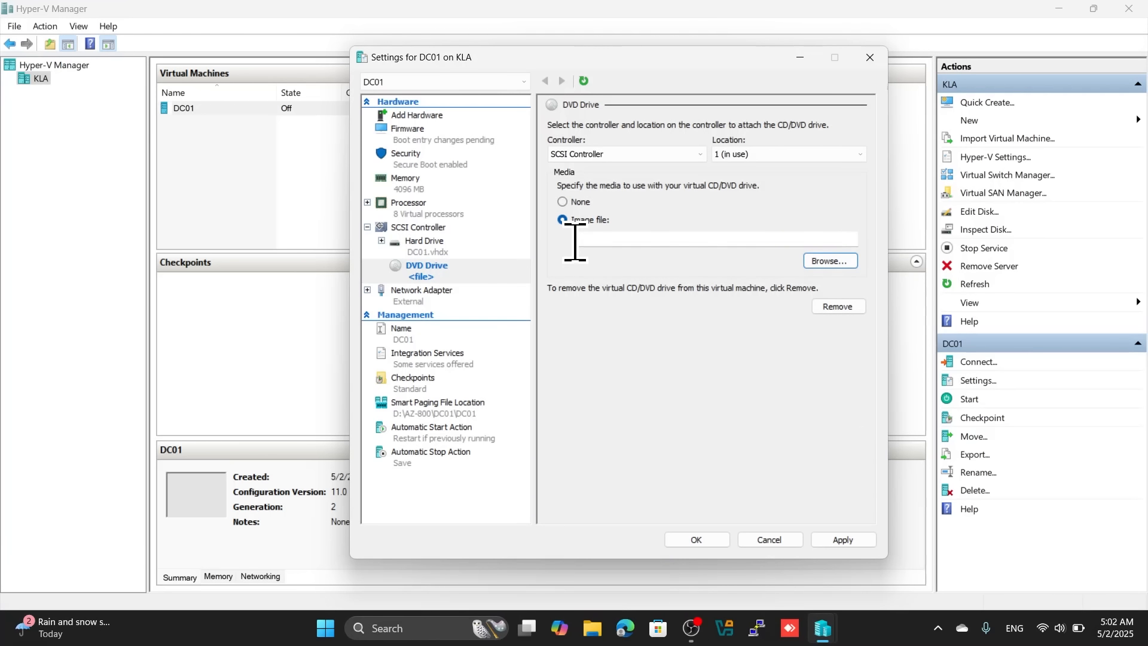
click(828, 261)
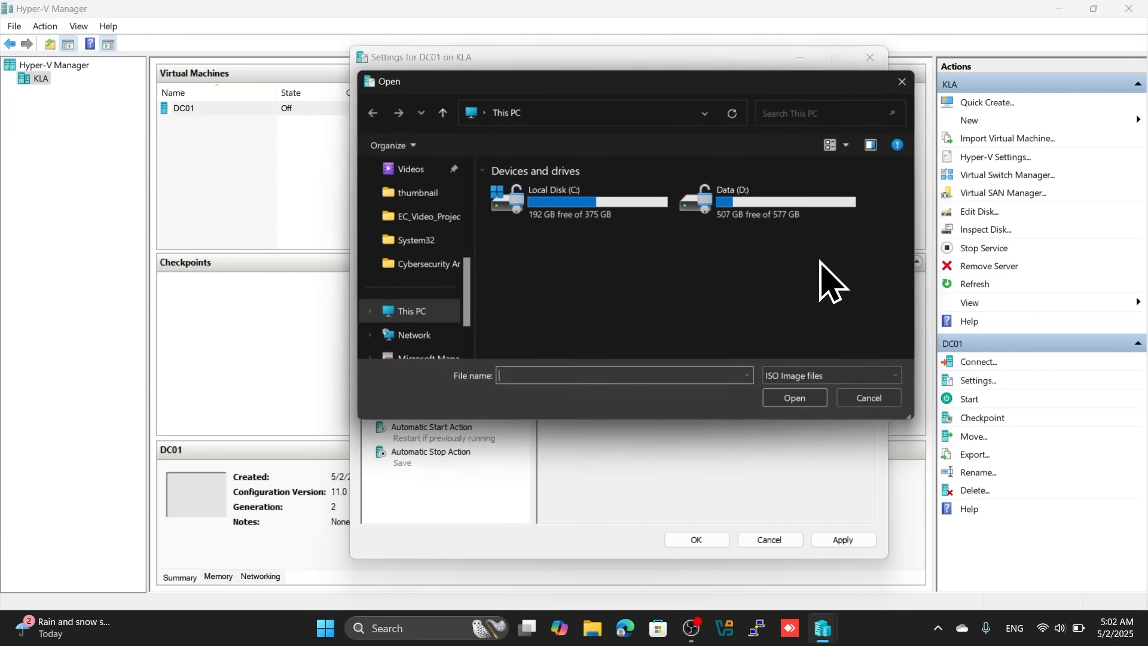
double_click(771, 210)
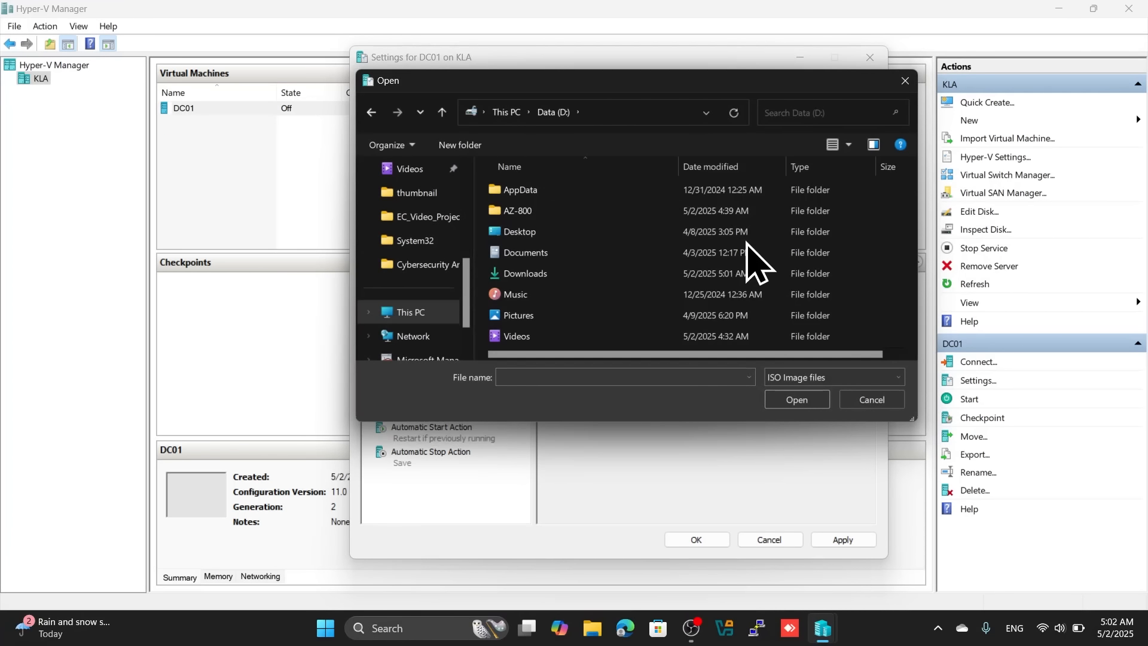
double_click(536, 276)
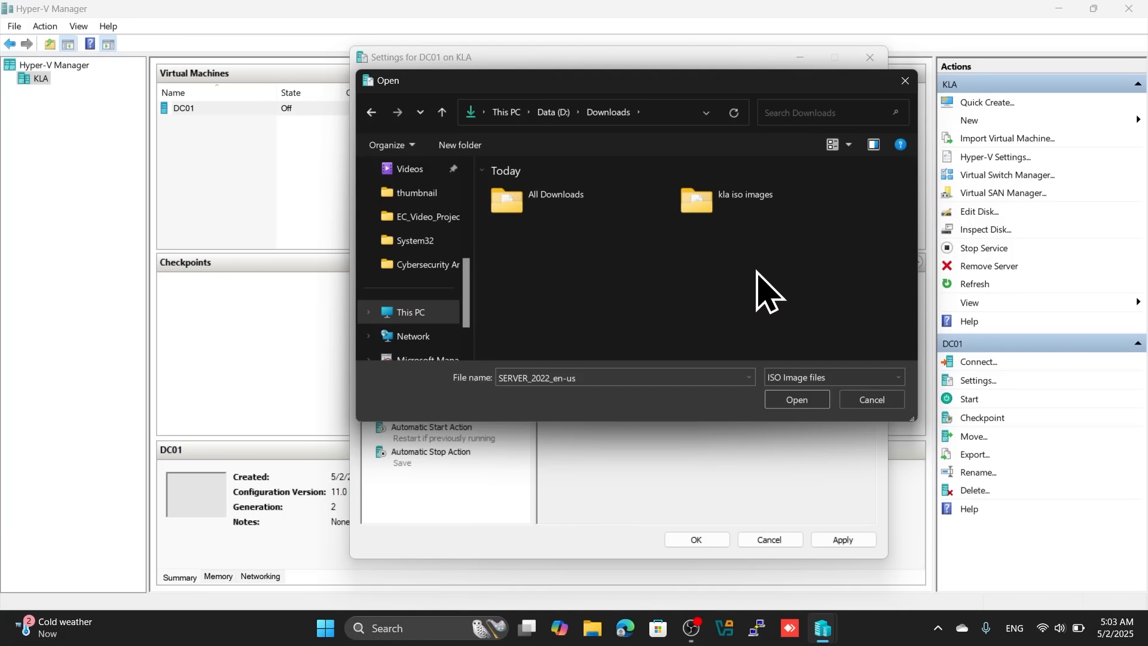
double_click(741, 207)
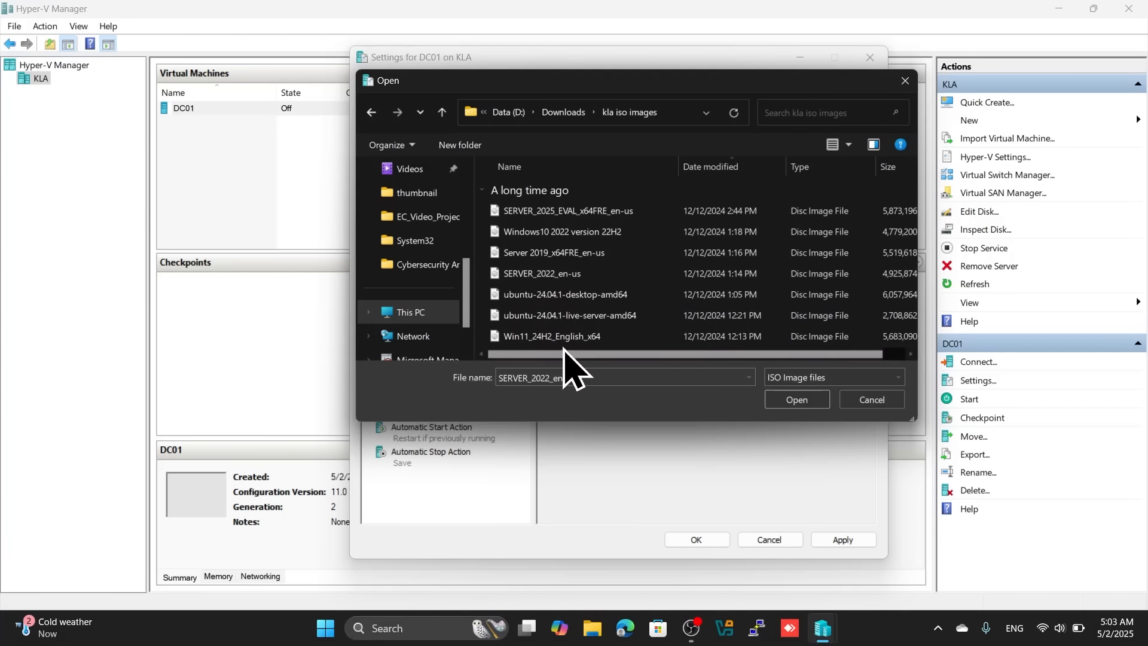
click(552, 278)
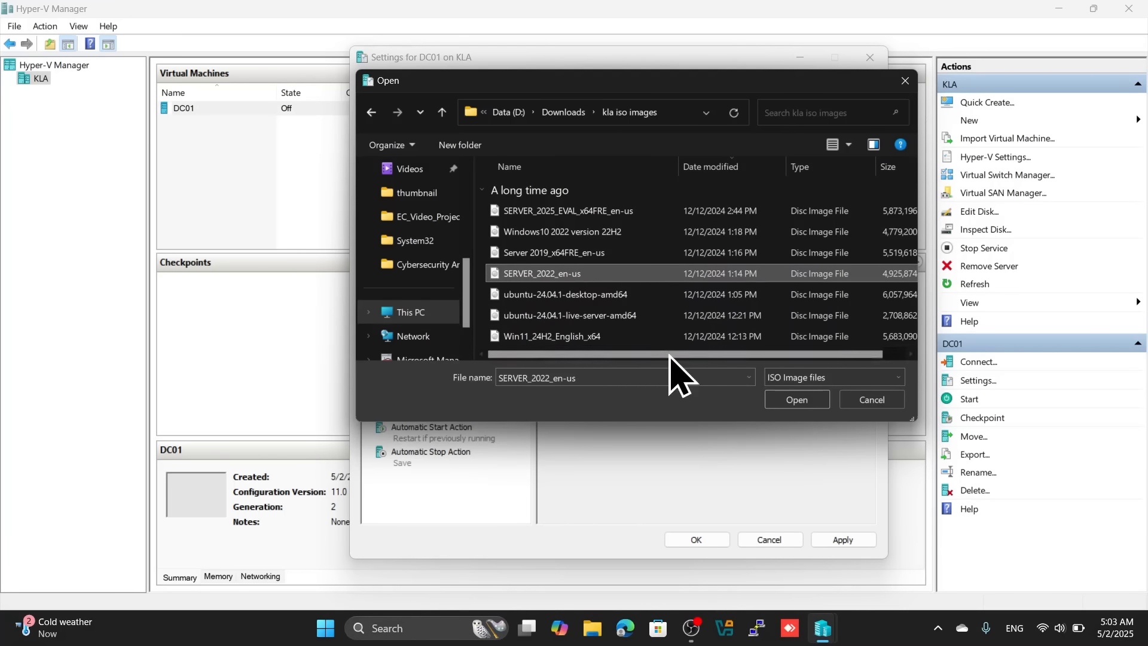
click(793, 401)
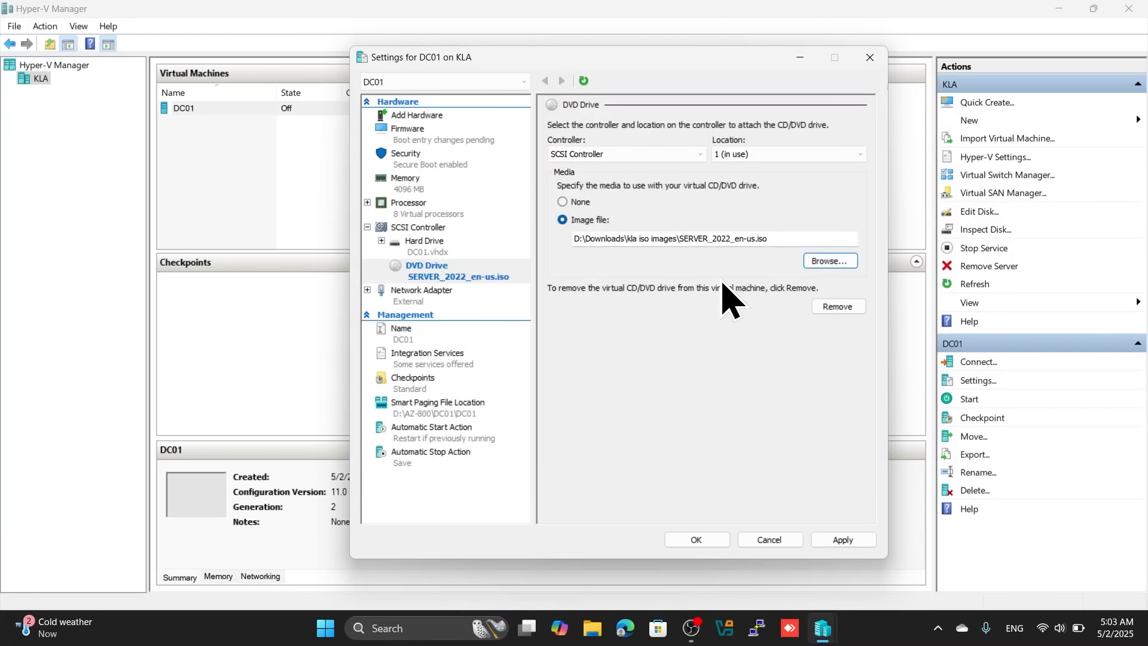
click(836, 538)
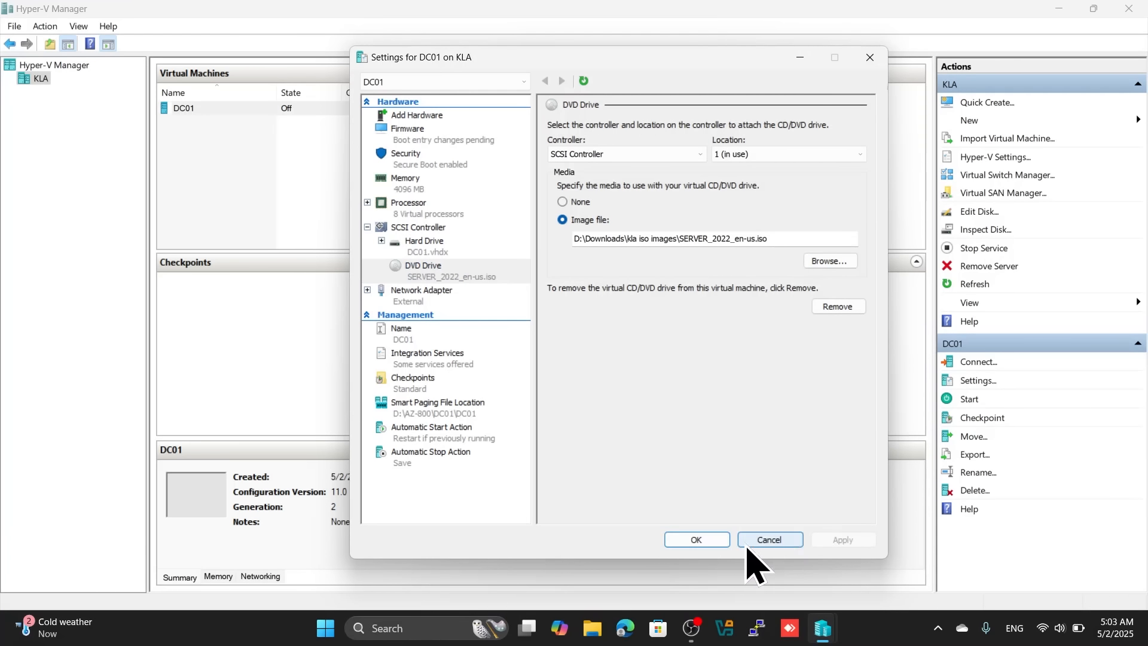
click(699, 541)
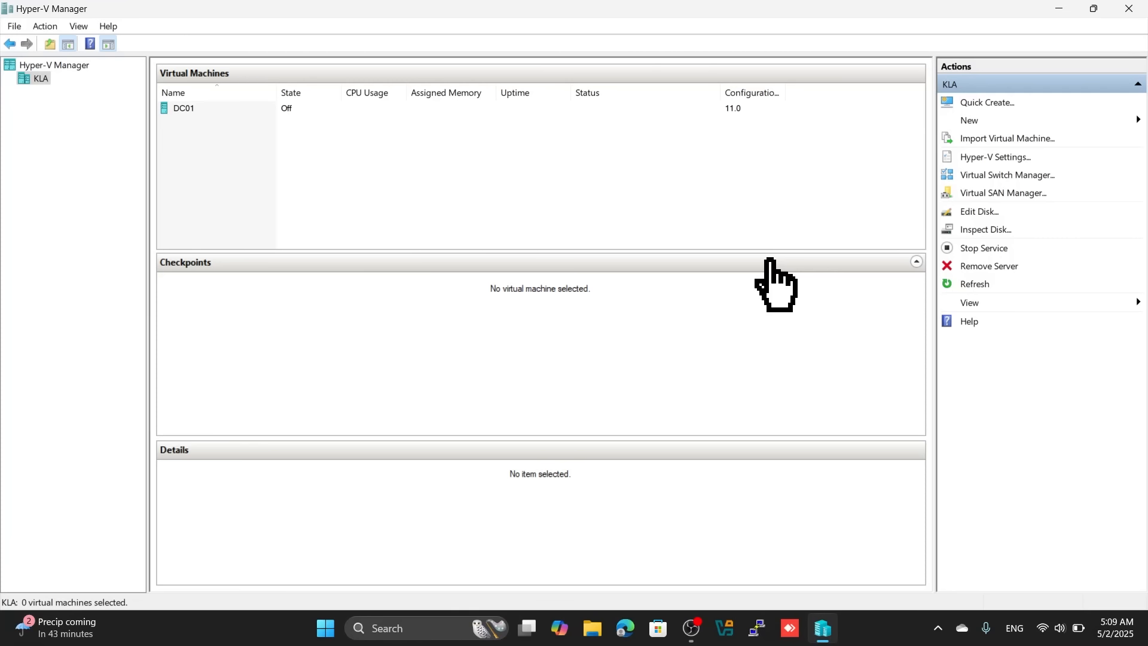
Step: Switch to Microsoft Edge, open a new tab and close all the other tabs
click(625, 633)
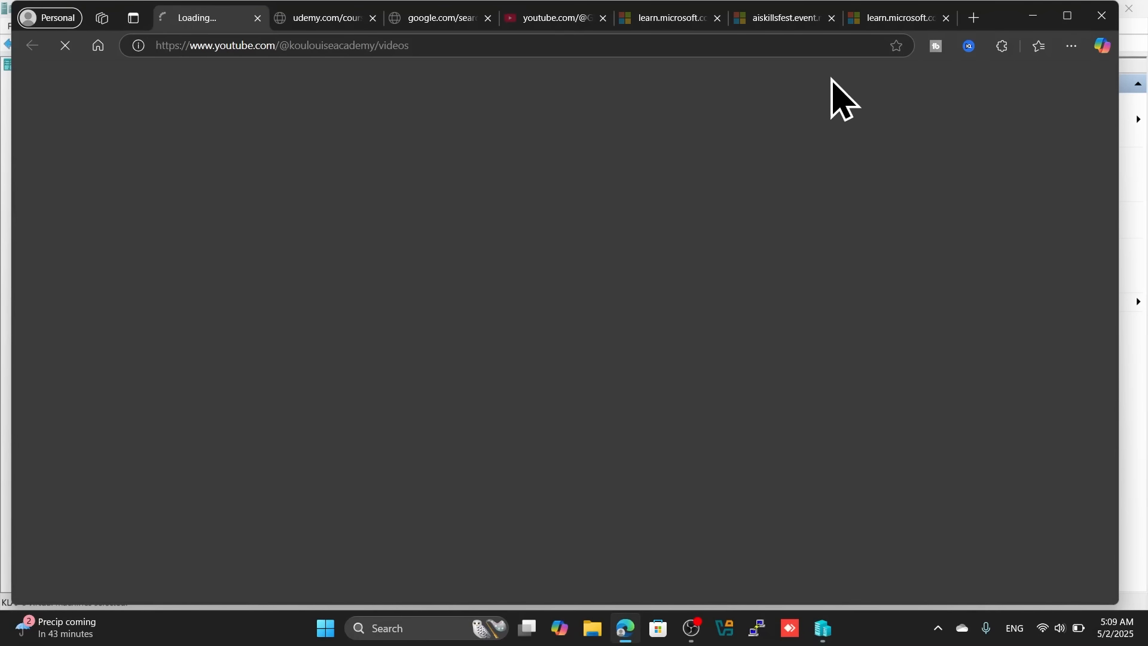
click(974, 18)
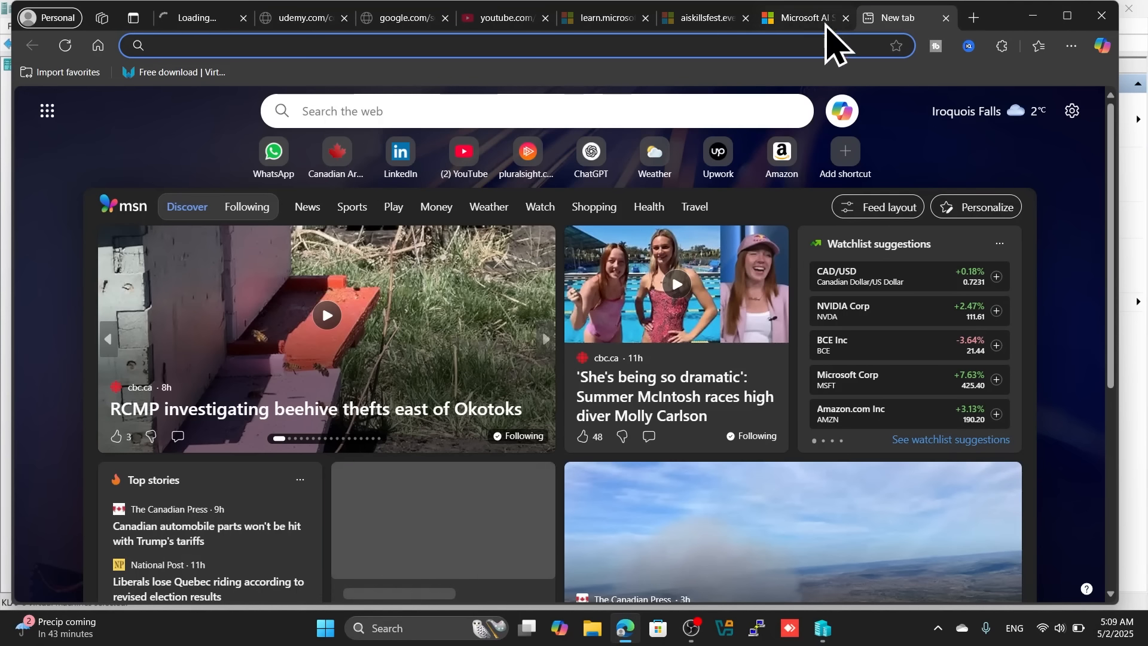
click(243, 18)
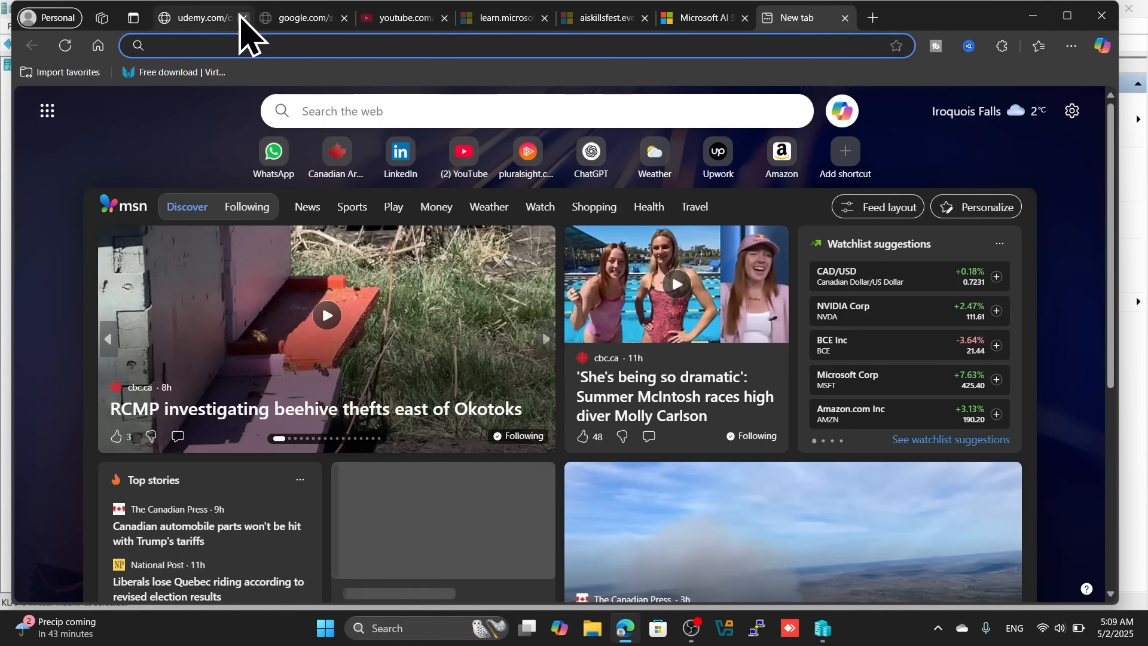
click(243, 18)
click(243, 18)
click(243, 18)
click(243, 18)
click(243, 18)
click(242, 18)
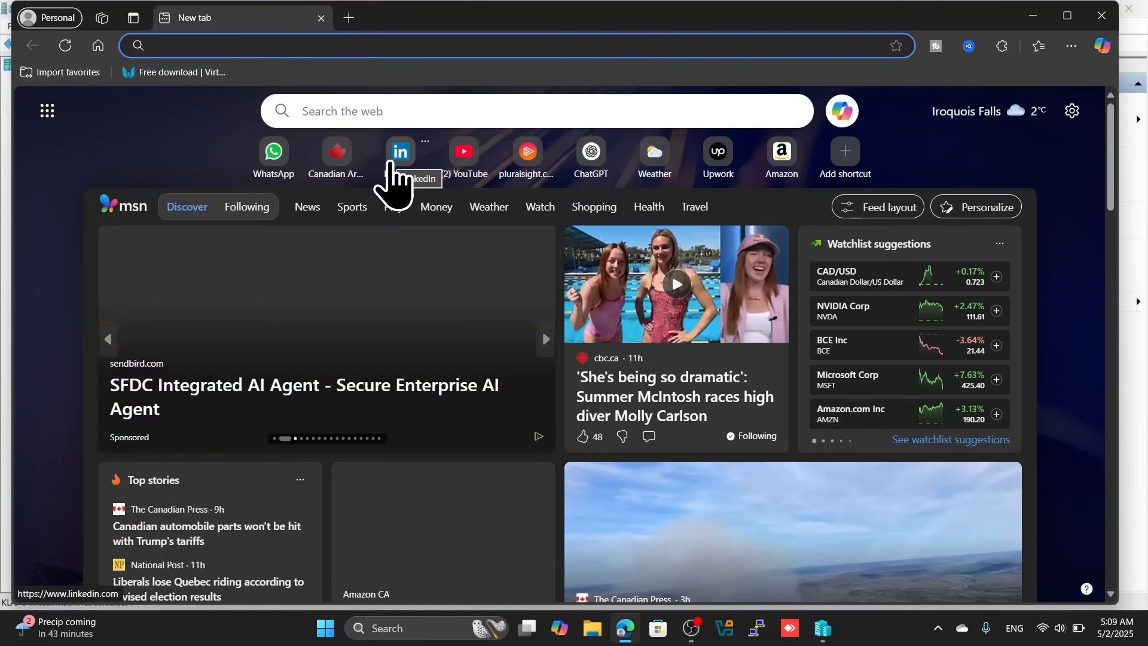
Step: Search the web for "download windows server 2022" and open the Microsoft Evaluation Center result
text(do)
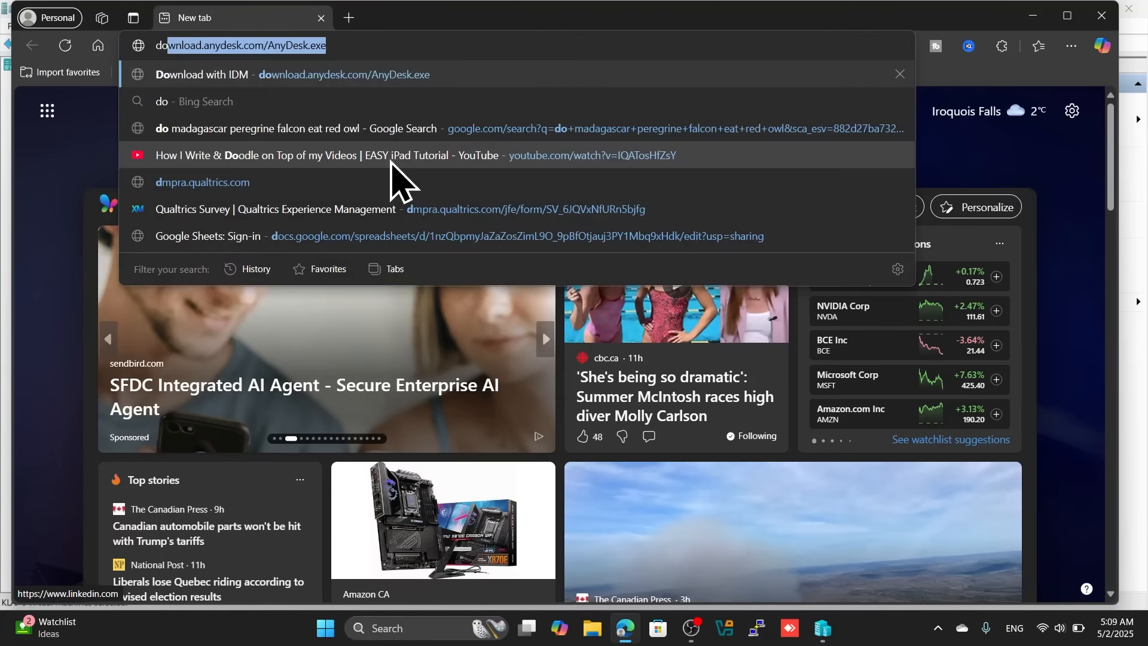
text(wnload windows )
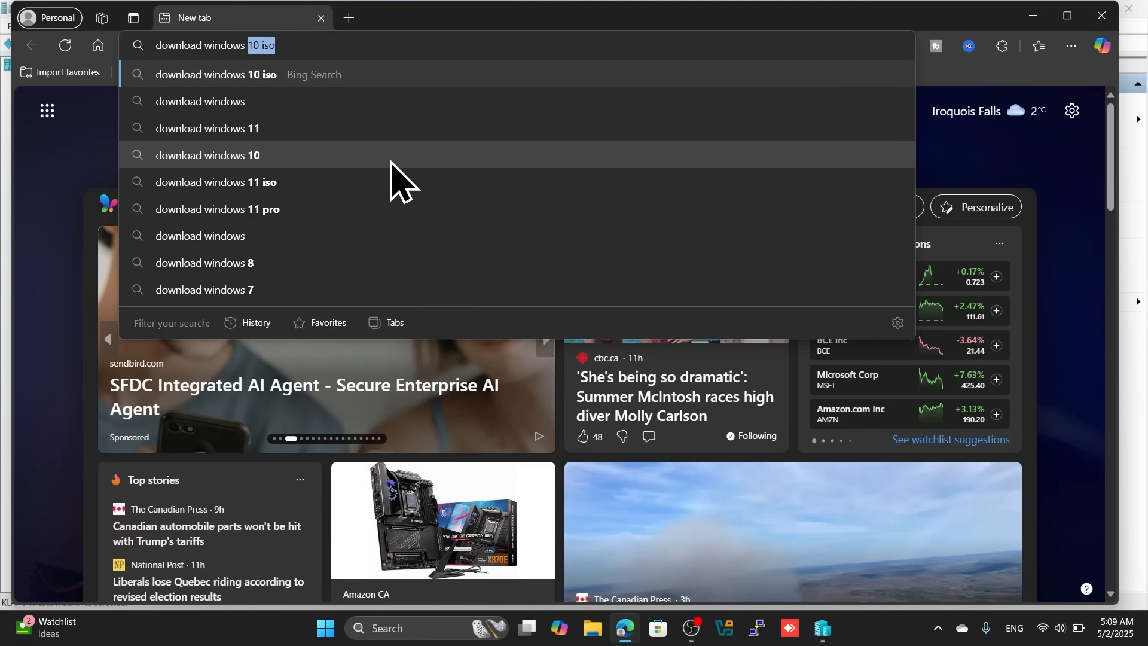
text(server 2022)
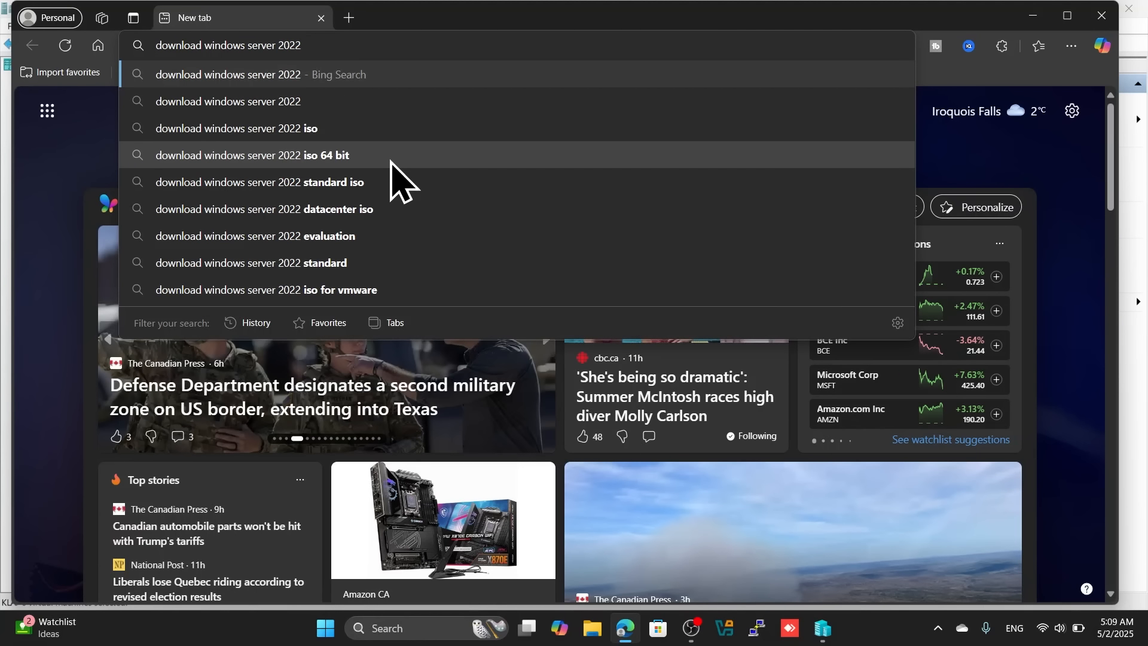
key(Return)
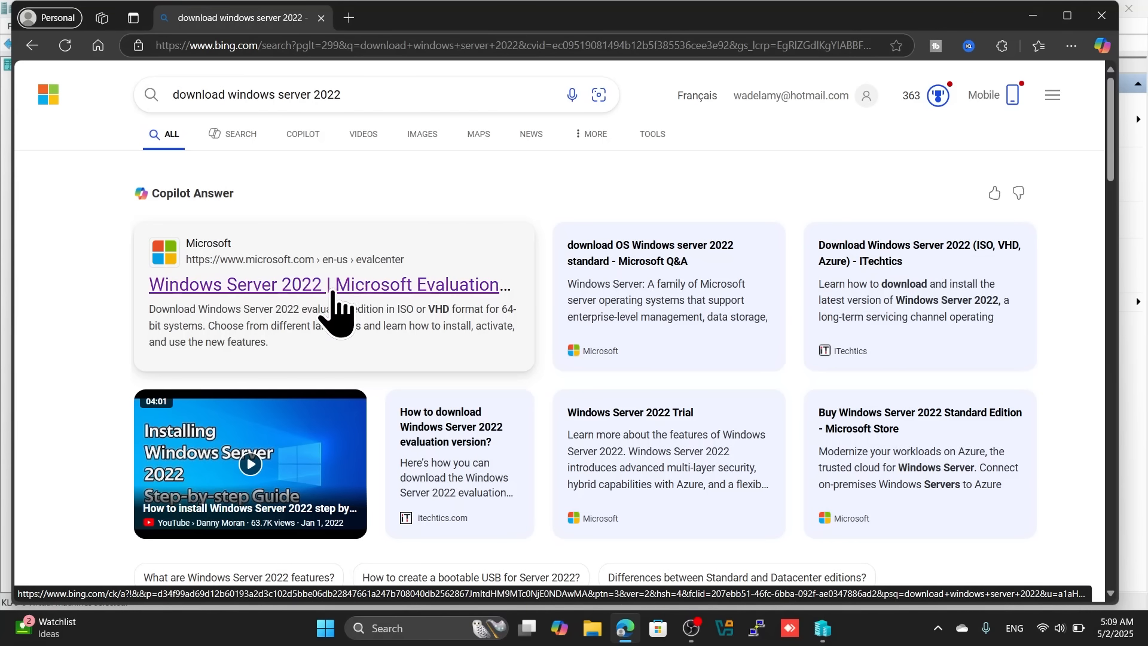
click(272, 285)
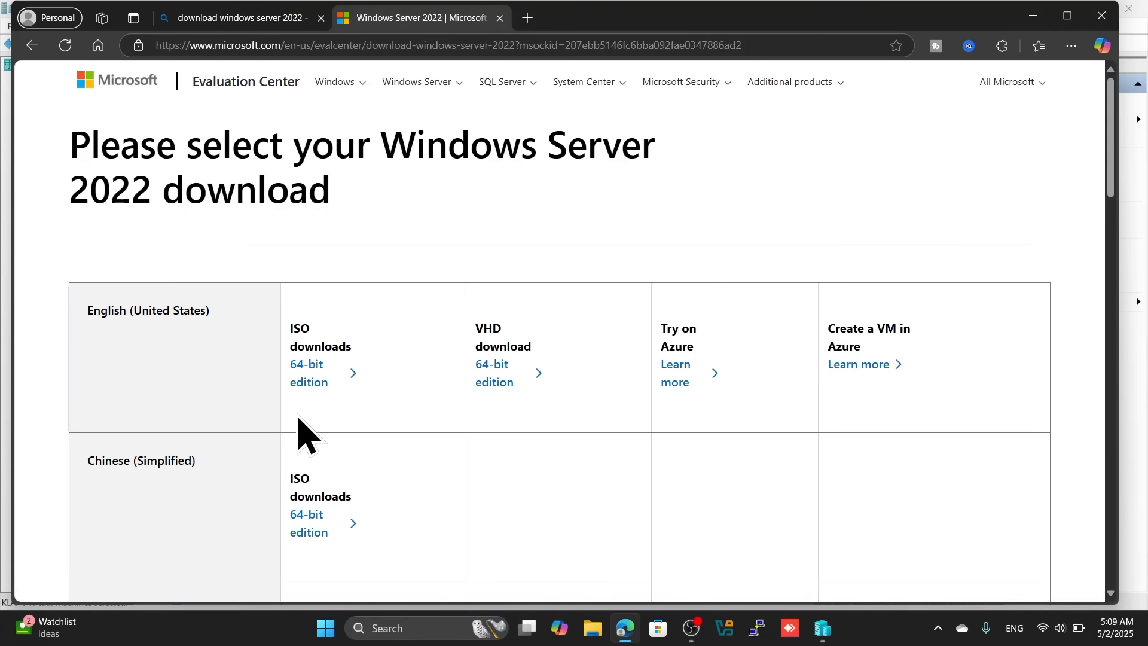
Step: Examine the Windows Server 2022 ISO and VHD download options offered for each language
drag(108, 311, 264, 333)
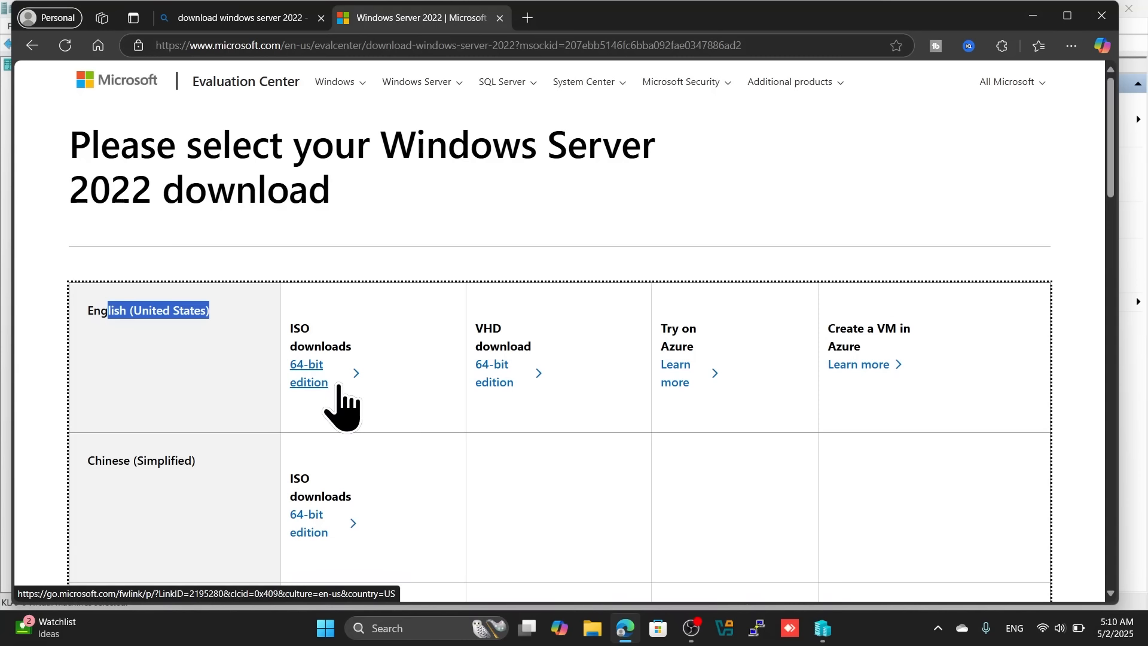
click(482, 334)
drag(499, 334, 508, 340)
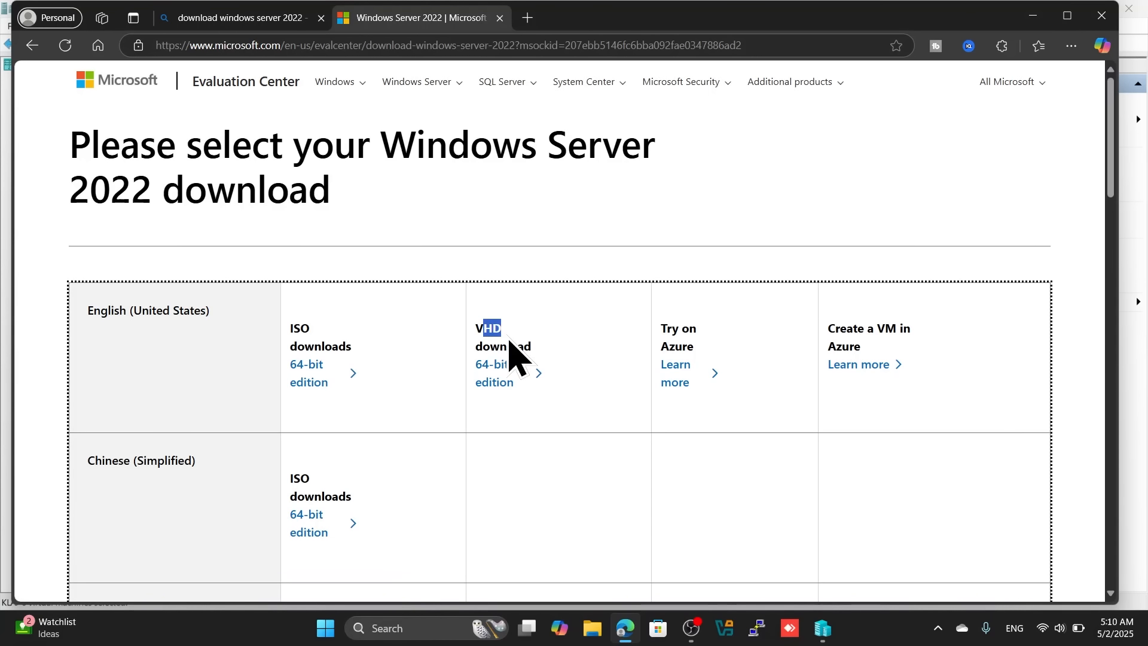
click(559, 436)
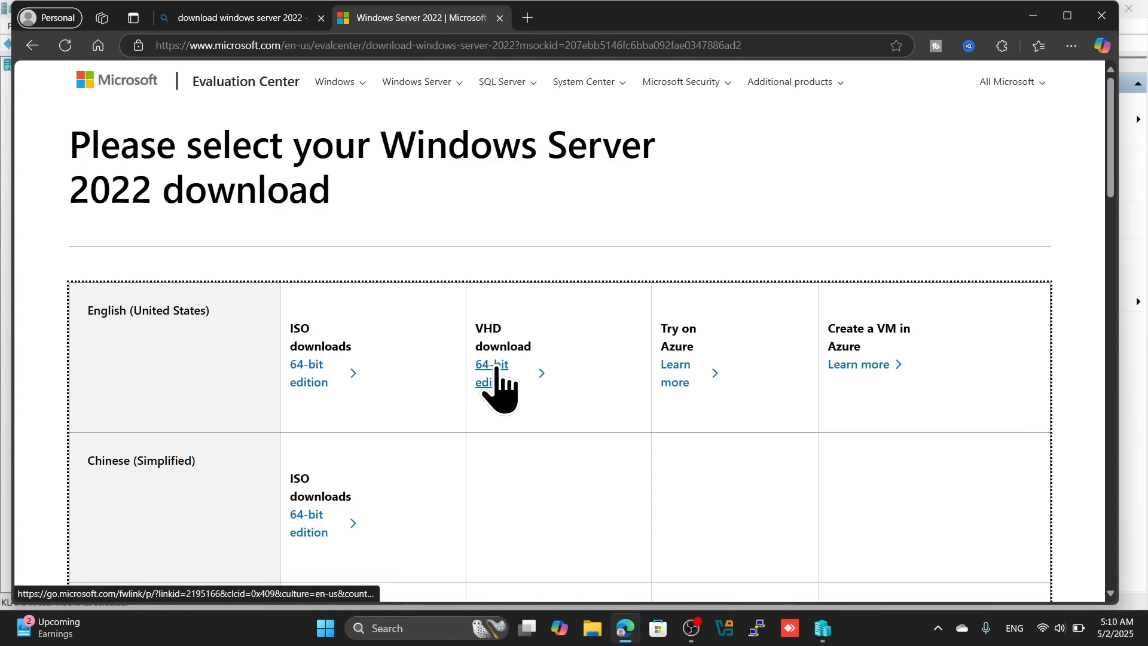
scroll(495, 383, down, 2)
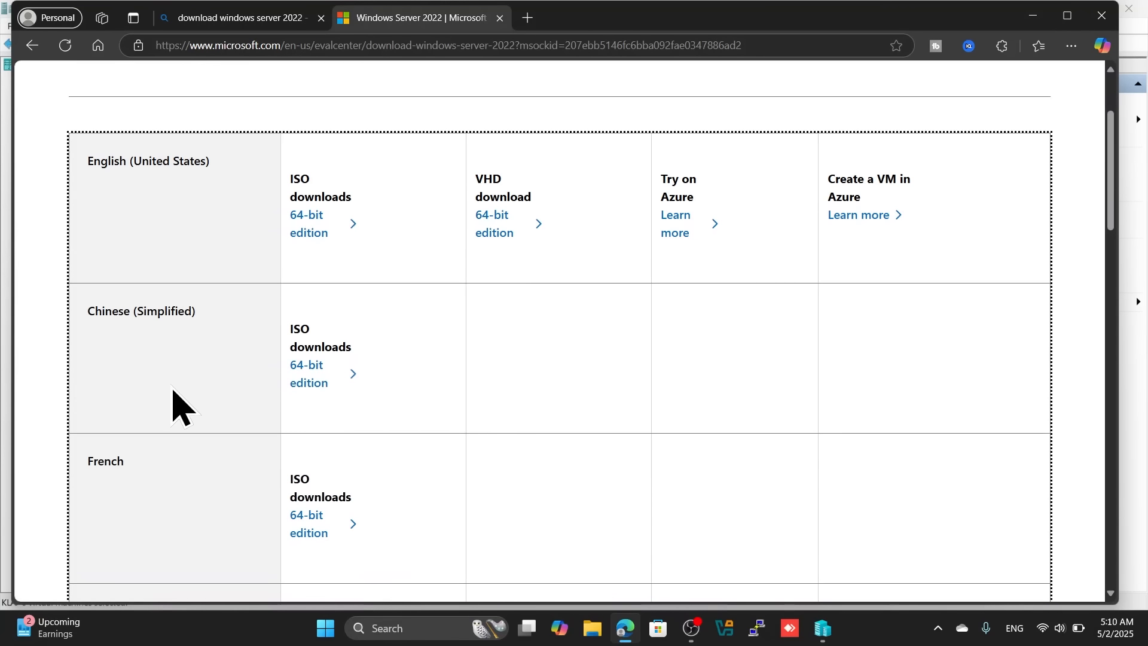
scroll(282, 410, down, 3)
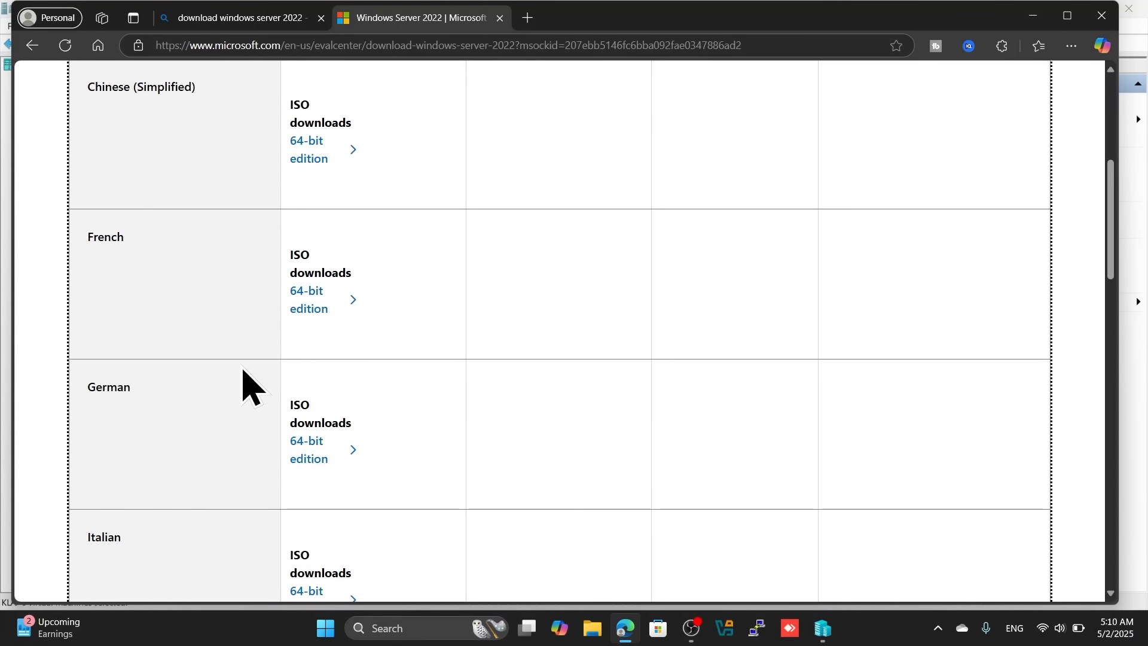
scroll(289, 422, down, 7)
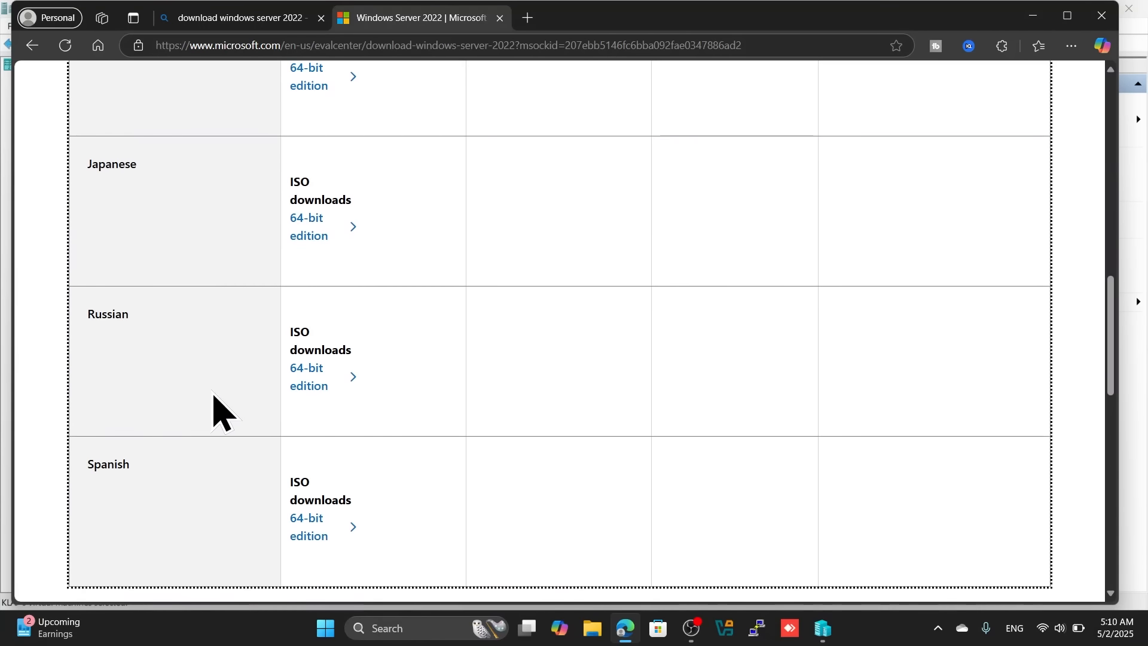
Step: Read the prerequisites, including the evaluation period, and look over the resources on the Windows Server 2022 download page
scroll(214, 394, down, 5)
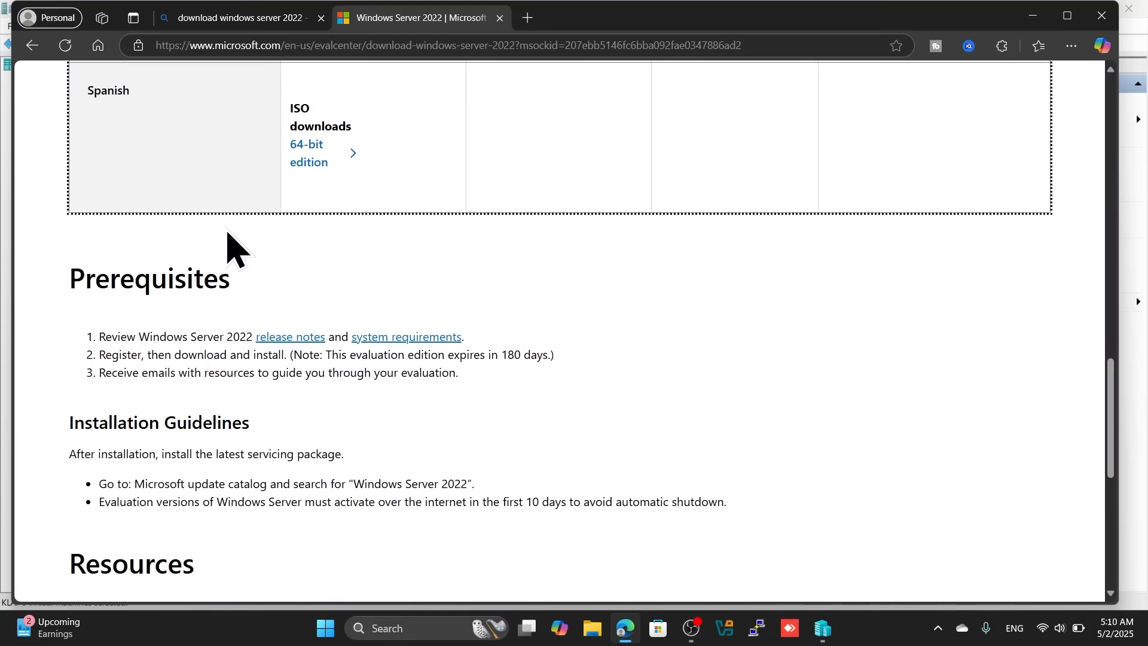
drag(73, 281, 251, 308)
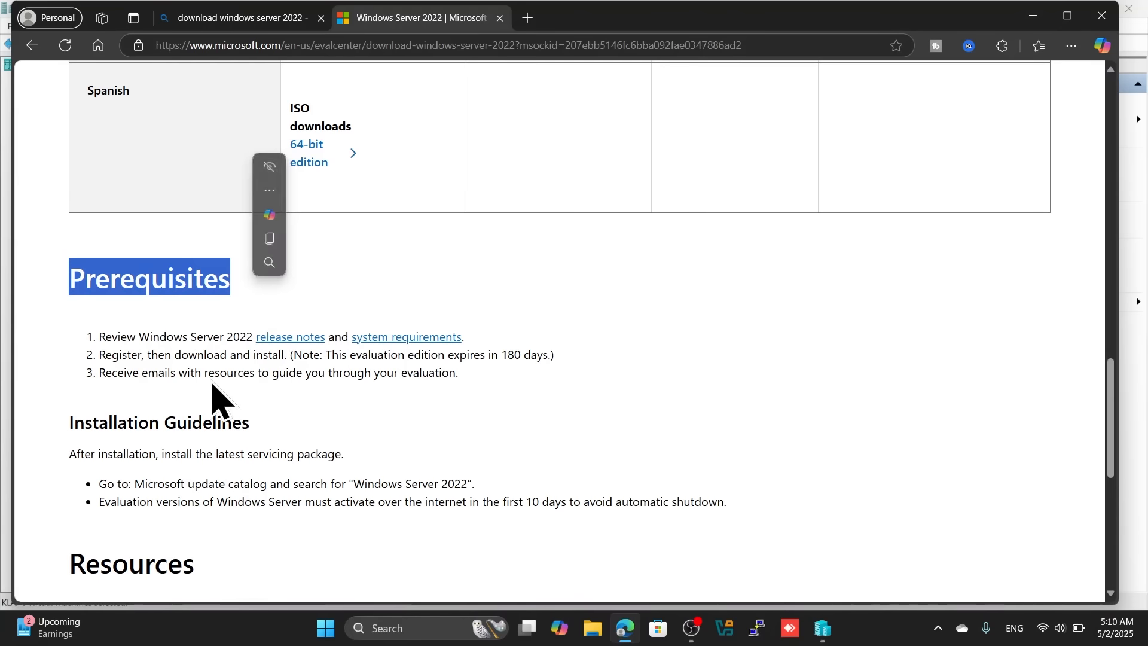
drag(139, 354, 146, 369)
click(546, 411)
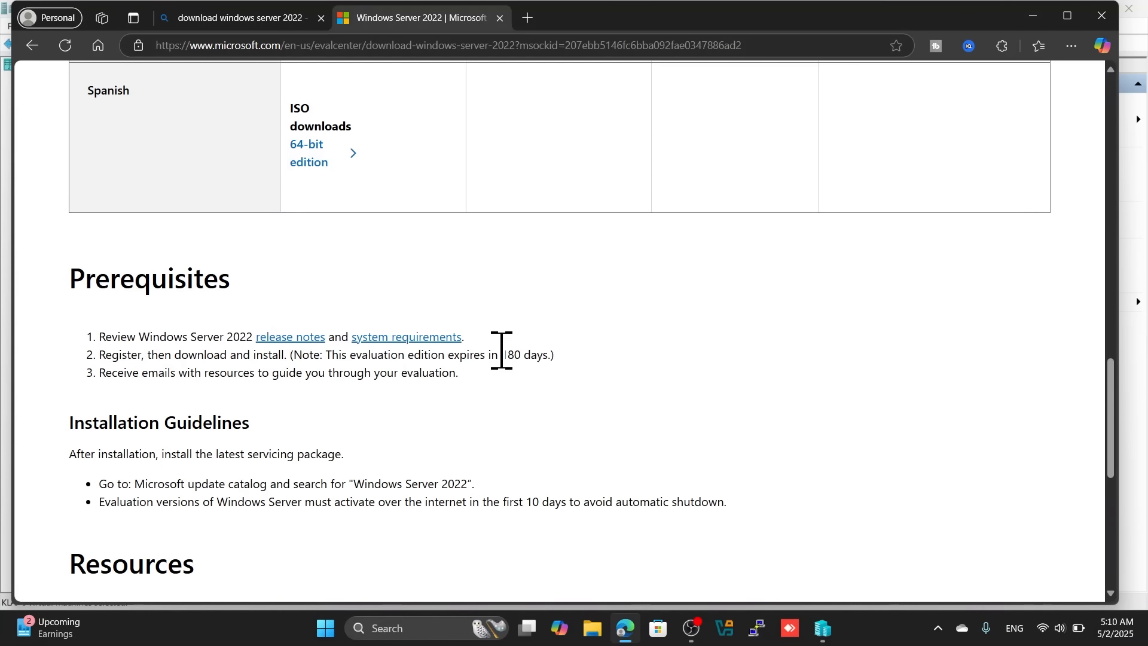
drag(511, 351, 547, 359)
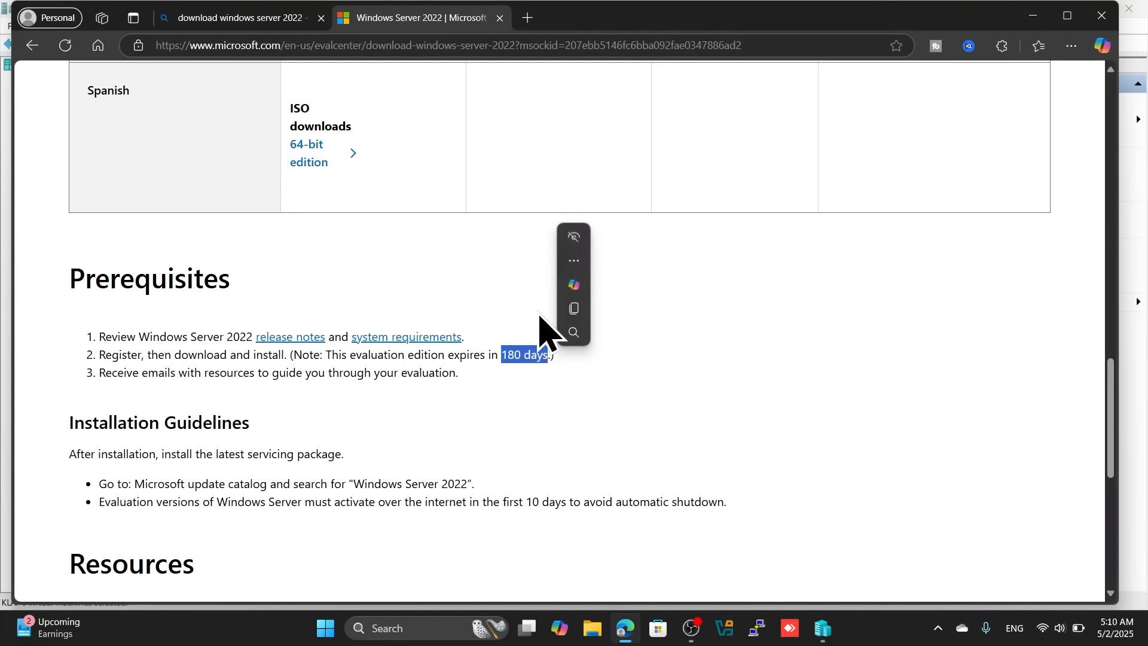
scroll(504, 362, down, 5)
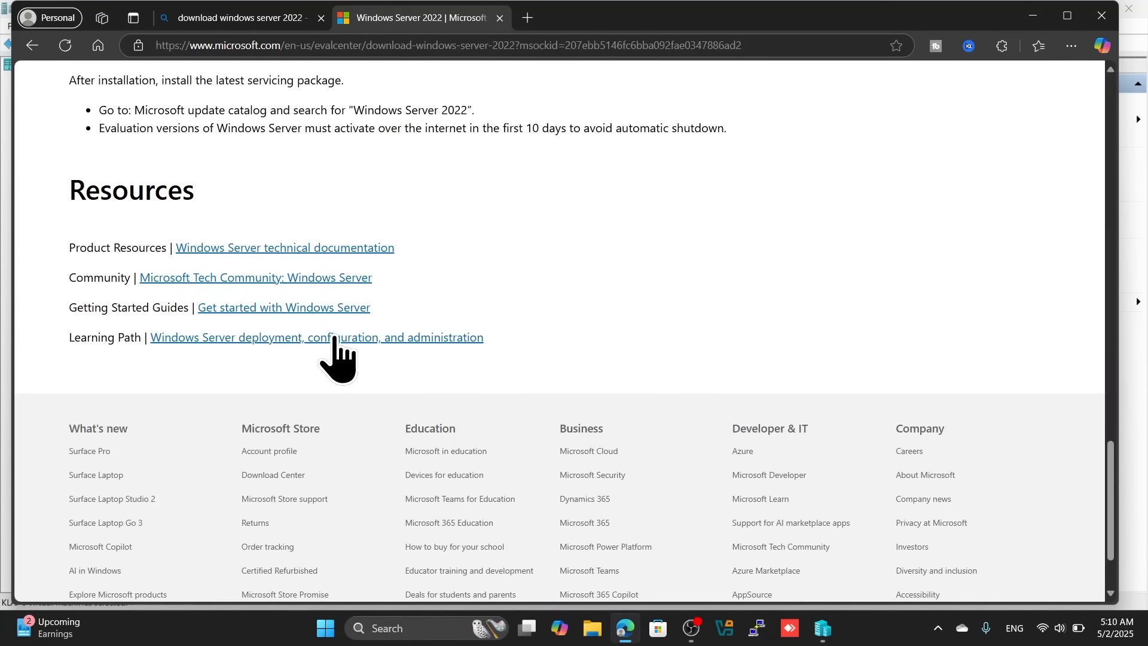
scroll(359, 355, up, 6)
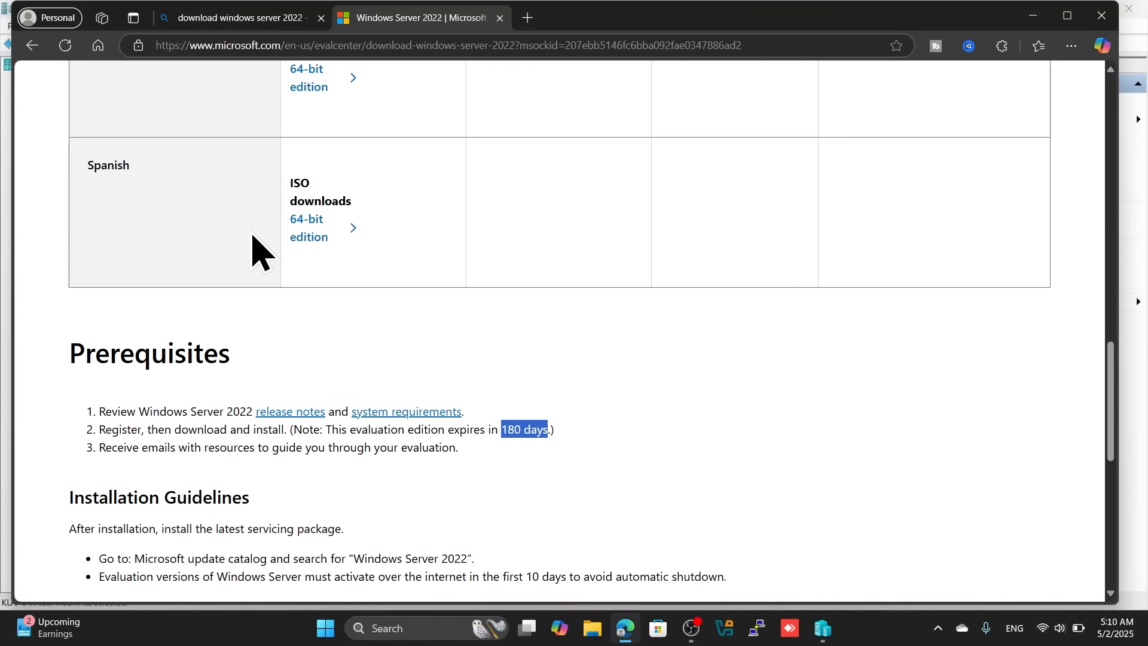
scroll(257, 245, up, 15)
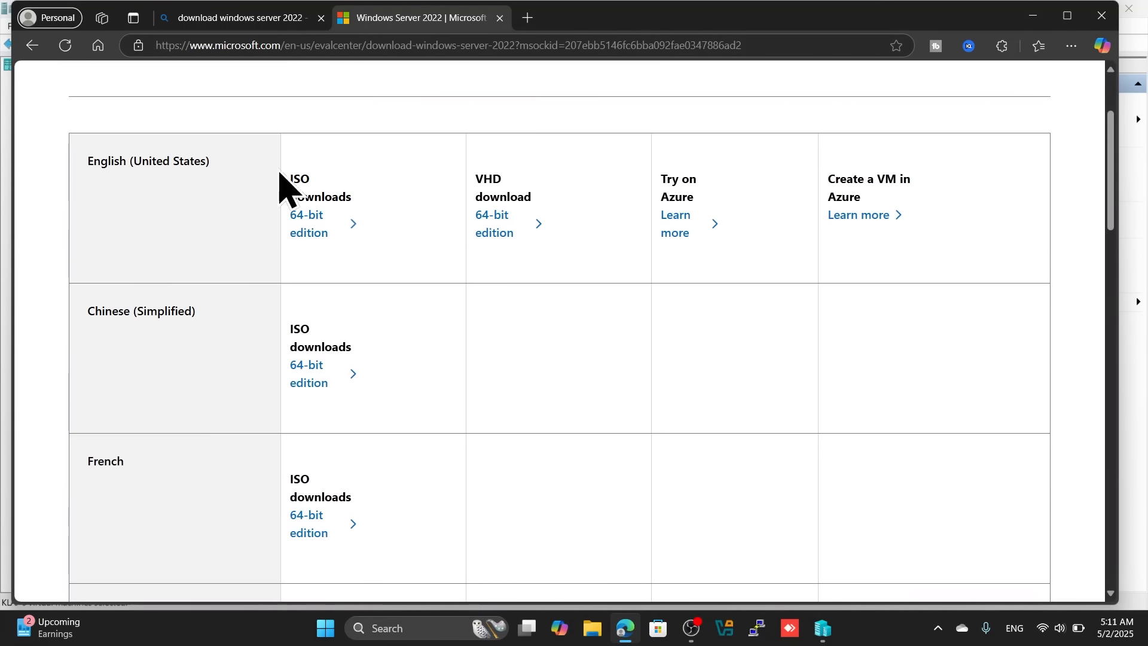
Step: Return to Hyper-V Manager, connect to DC01, start the virtual machine and show its window full screen
click(1046, 20)
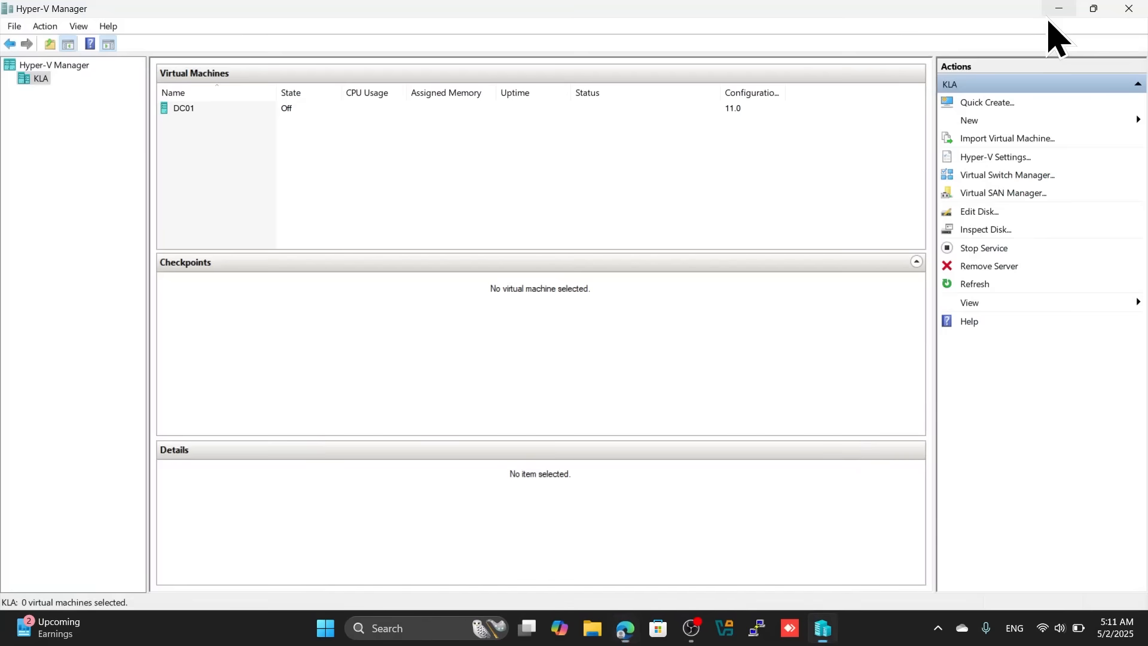
click(189, 111)
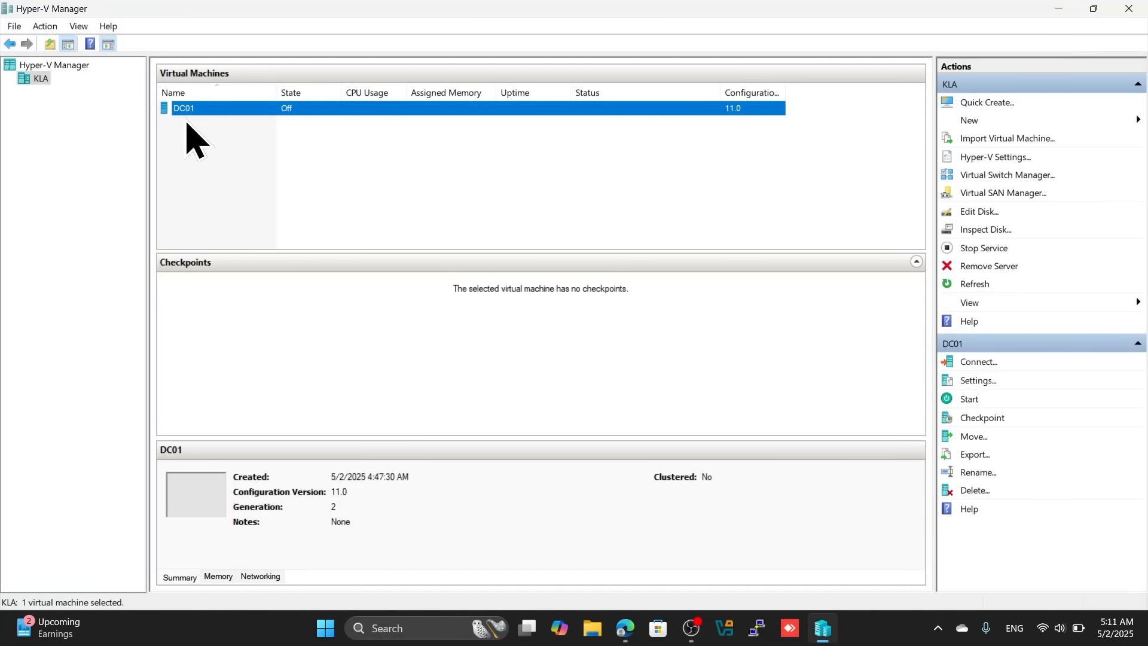
double_click(215, 489)
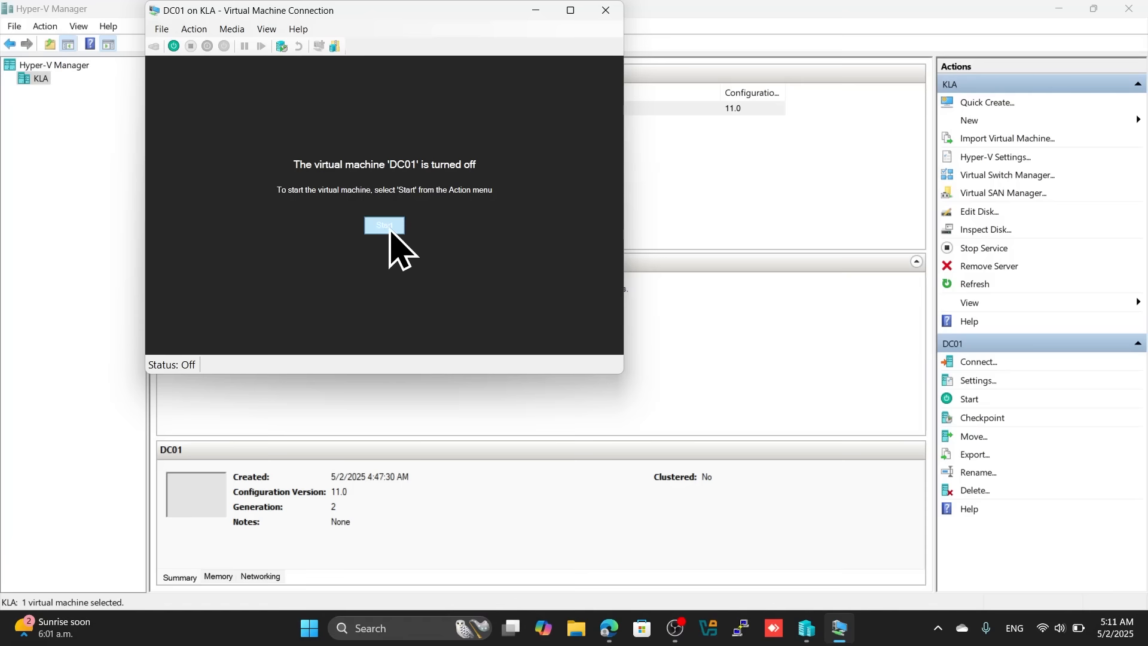
click(388, 230)
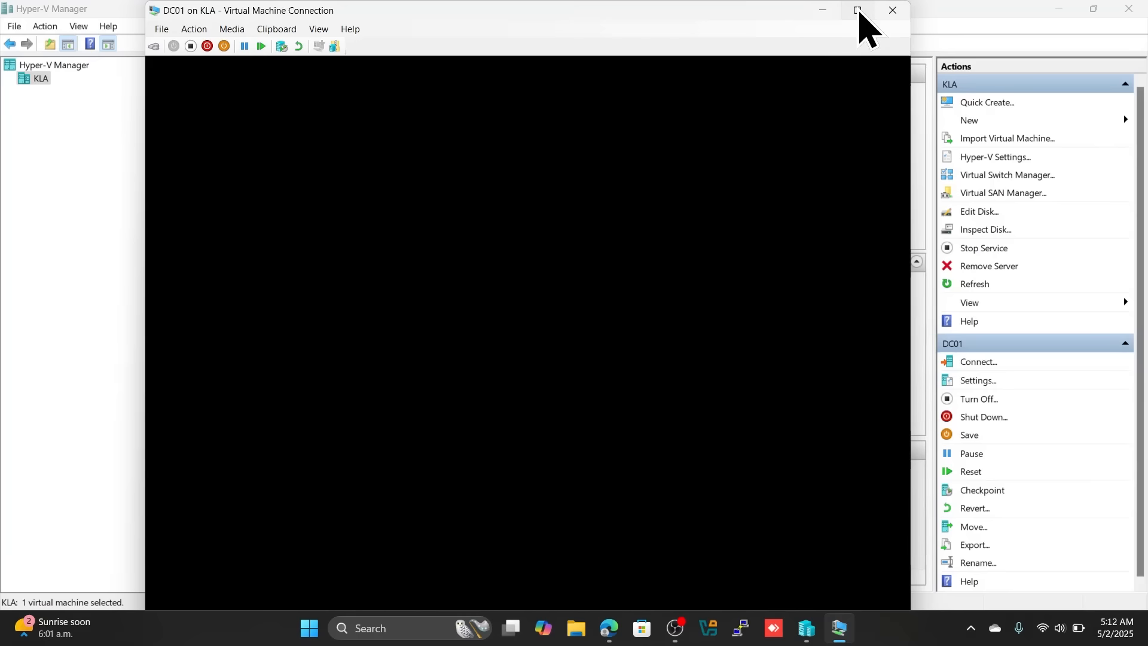
click(860, 11)
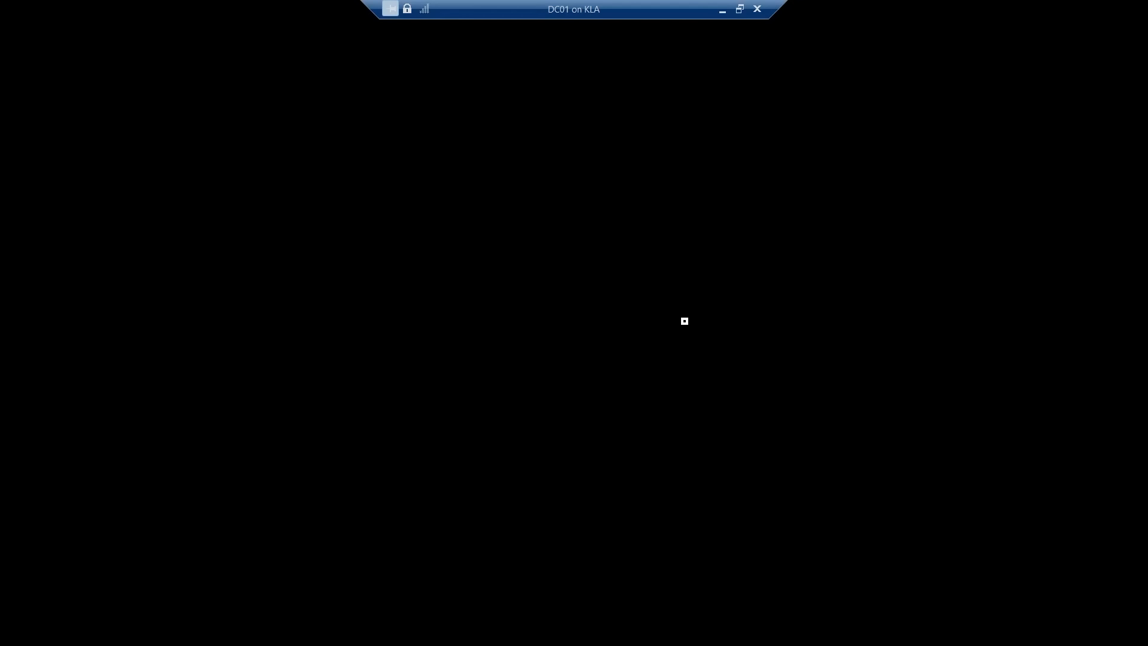
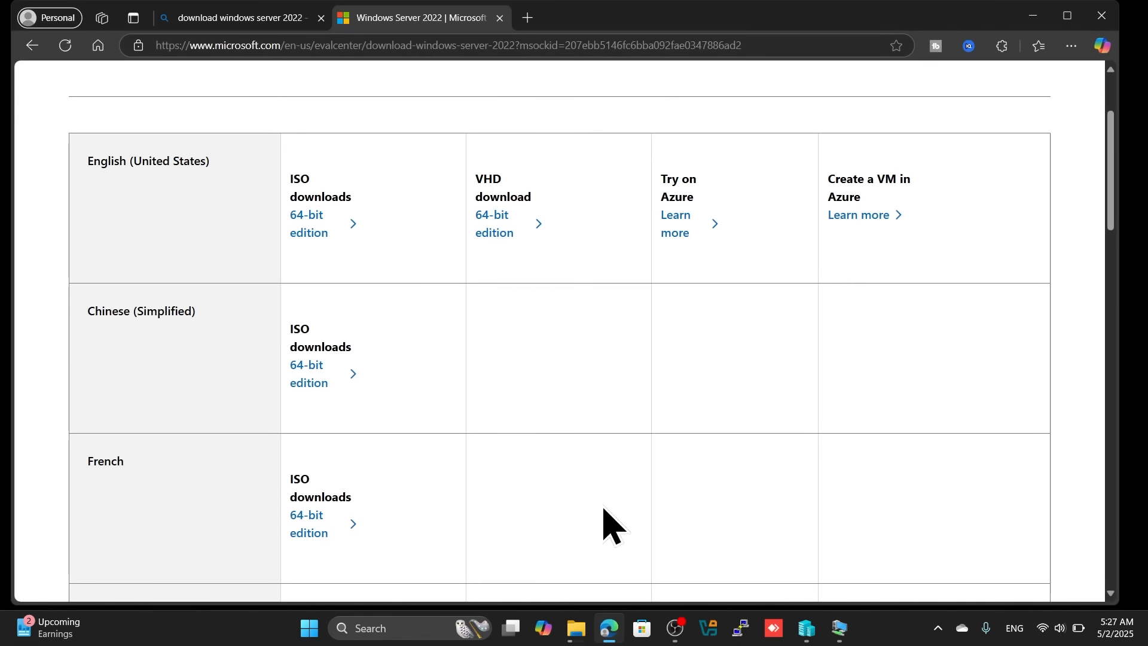
Step: In a new Microsoft Edge tab, search for "download oracle virtualbox" and open the virtualbox.org downloads page
click(528, 18)
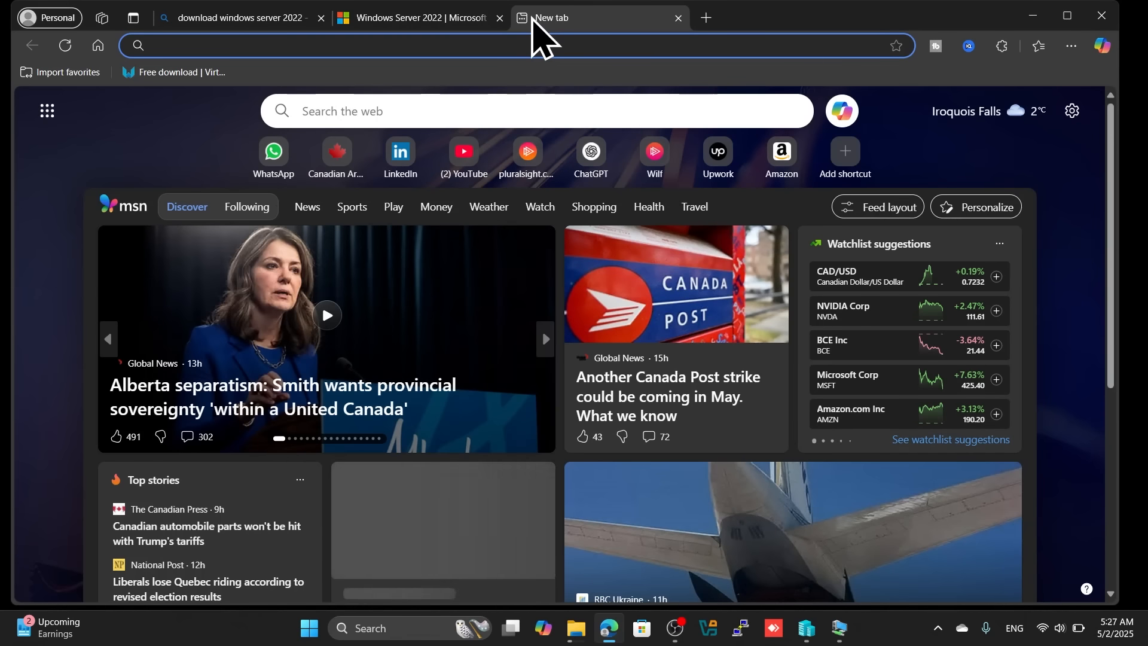
text(download or)
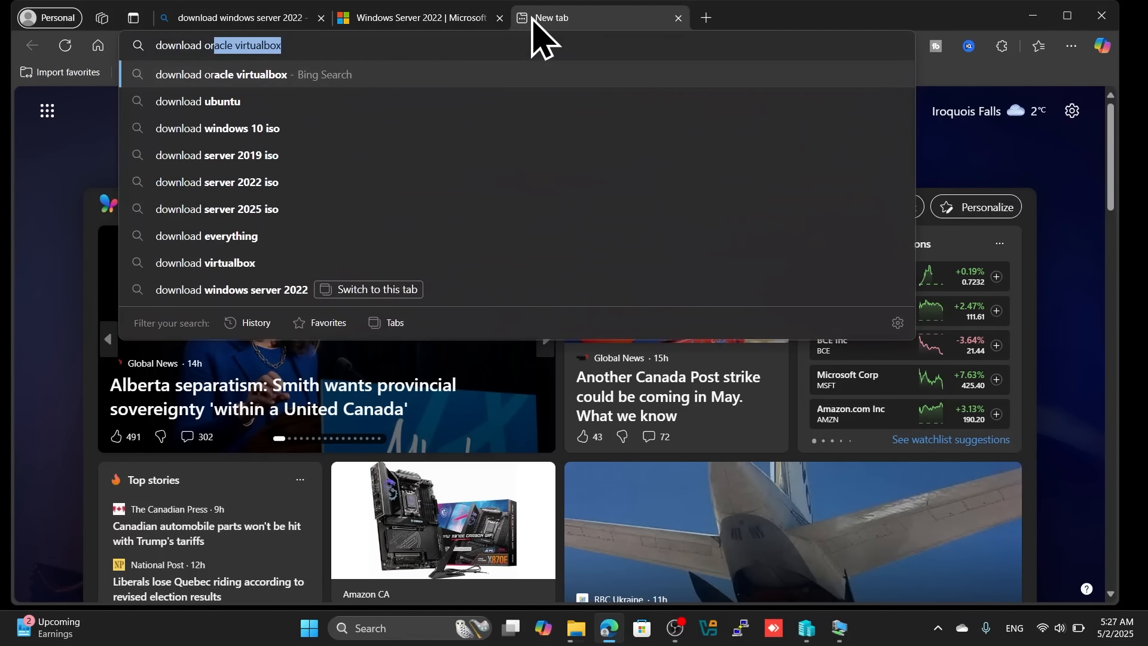
text(acle virtualbox)
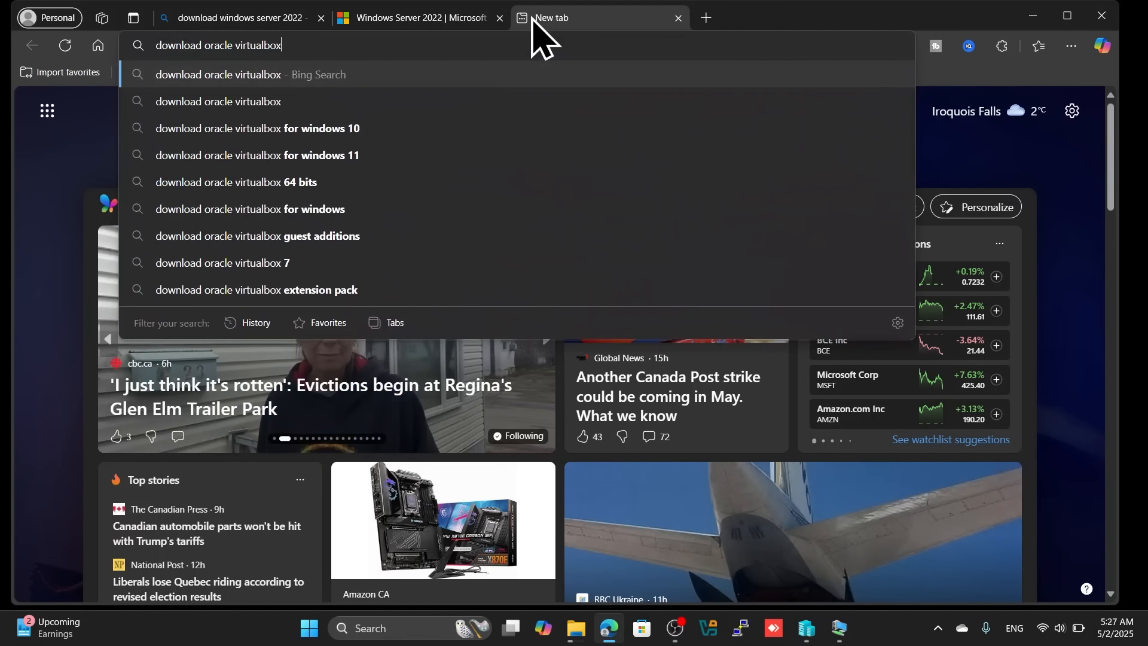
key(Return)
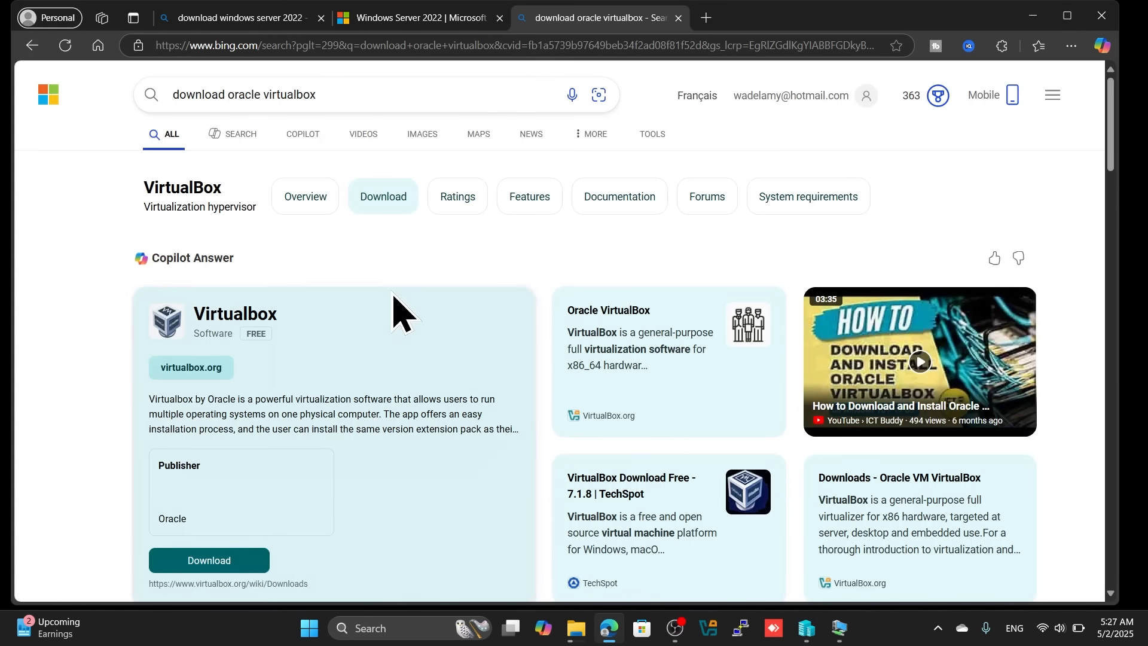
scroll(392, 313, down, 3)
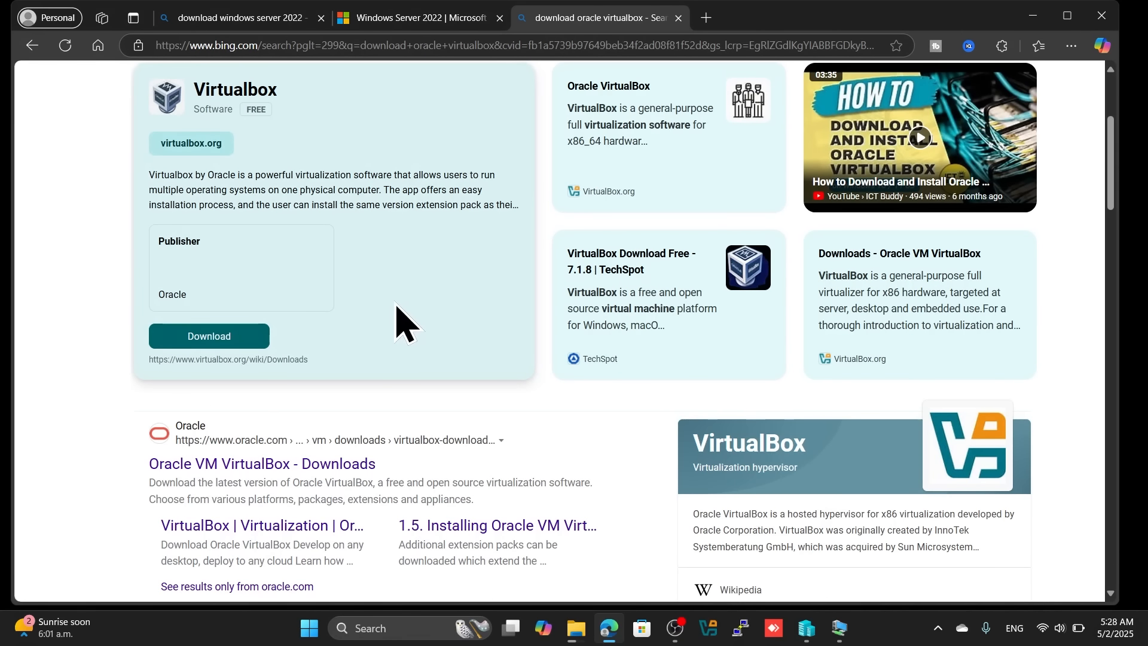
scroll(406, 319, up, 2)
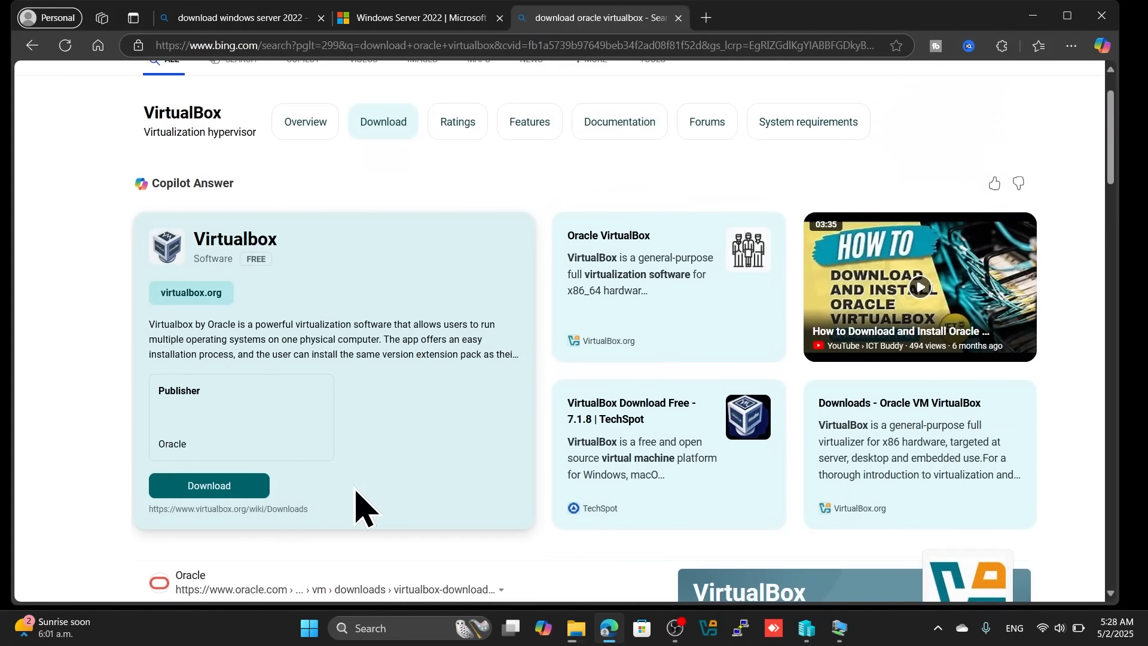
click(202, 489)
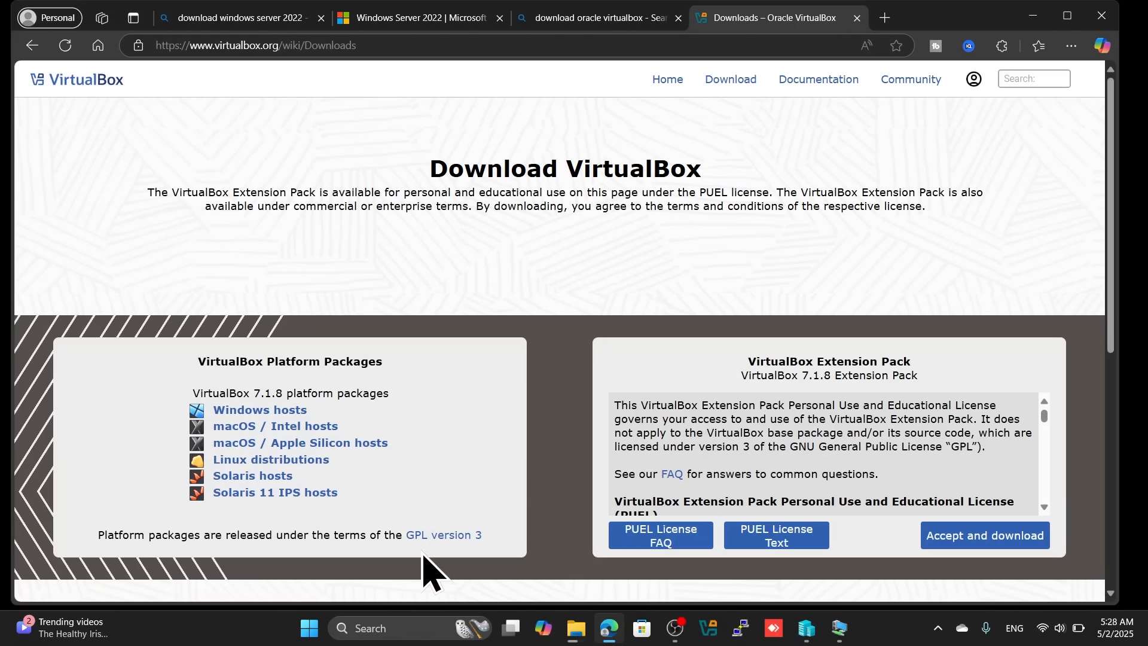
Step: Download the VirtualBox 7.1.8 package for Windows hosts, creating the D:\Downloads\Programs folder, and launch the installer
click(250, 413)
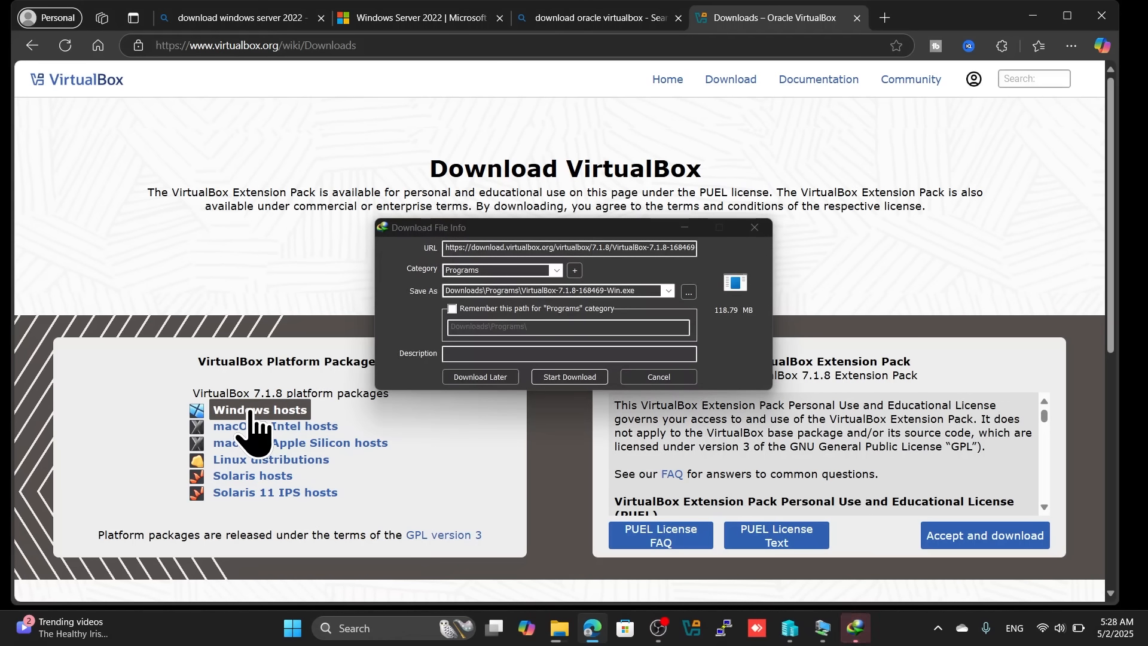
click(565, 378)
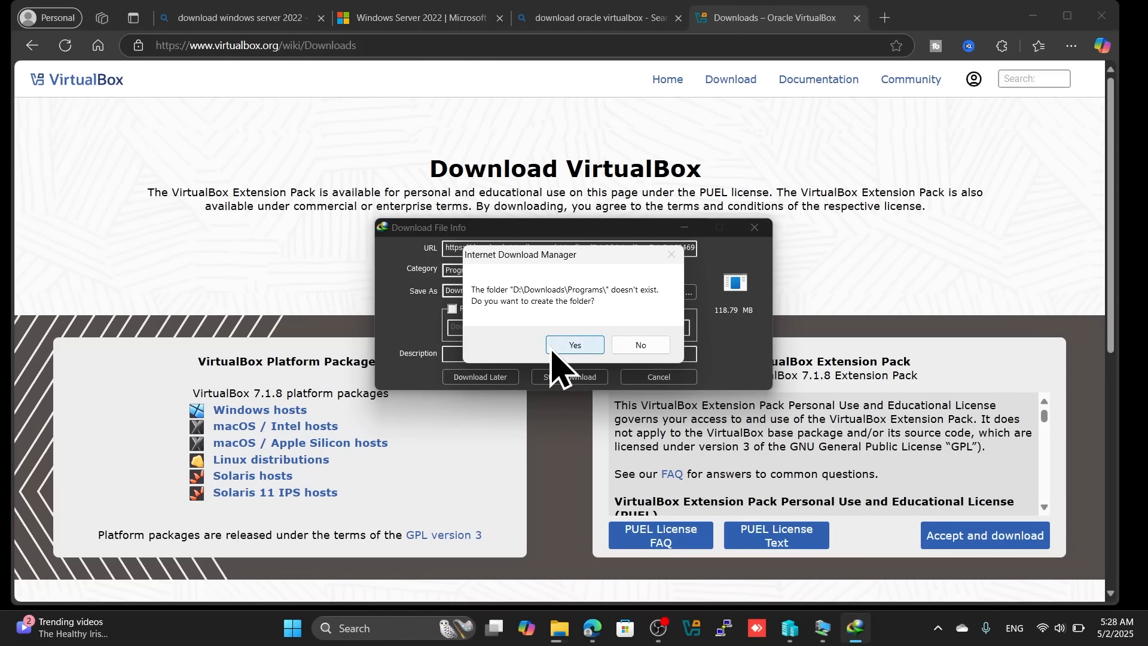
click(564, 347)
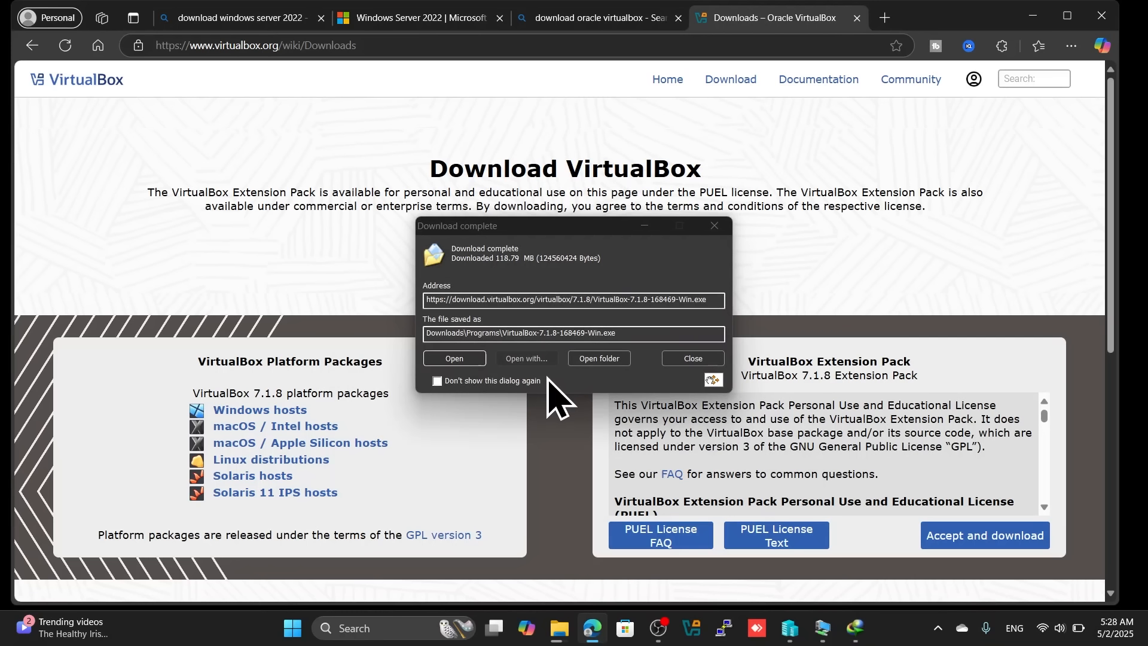
click(453, 360)
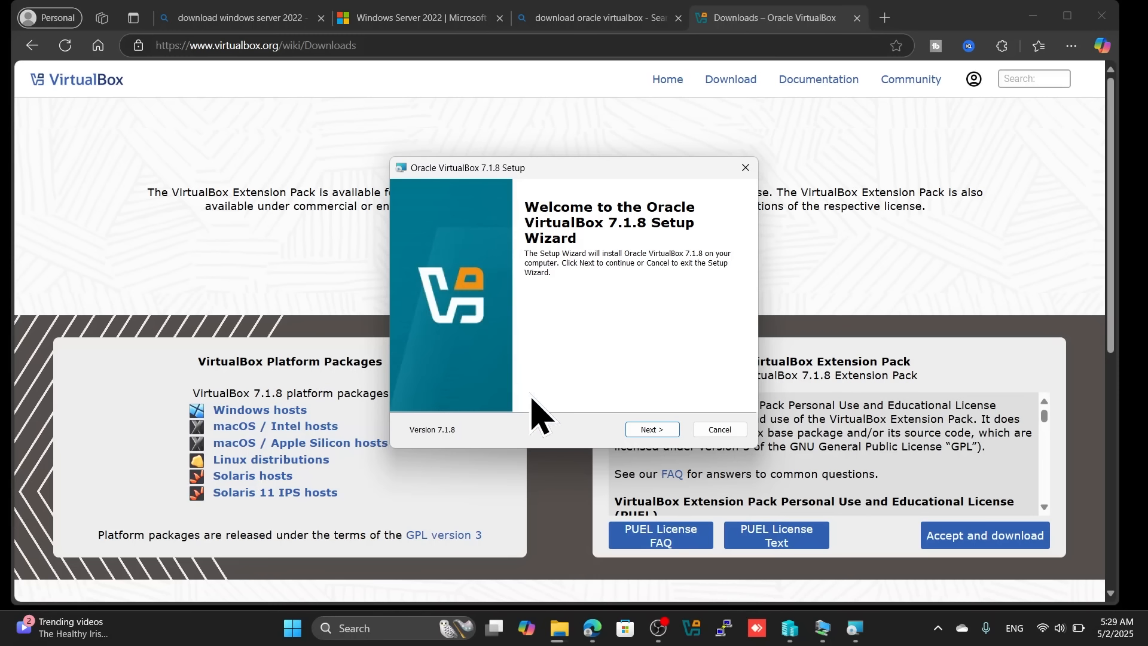
Step: Install Oracle VirtualBox 7.1.8 with the license accepted, all default features and location, and no desktop shortcut, then finish the setup wizard
click(651, 430)
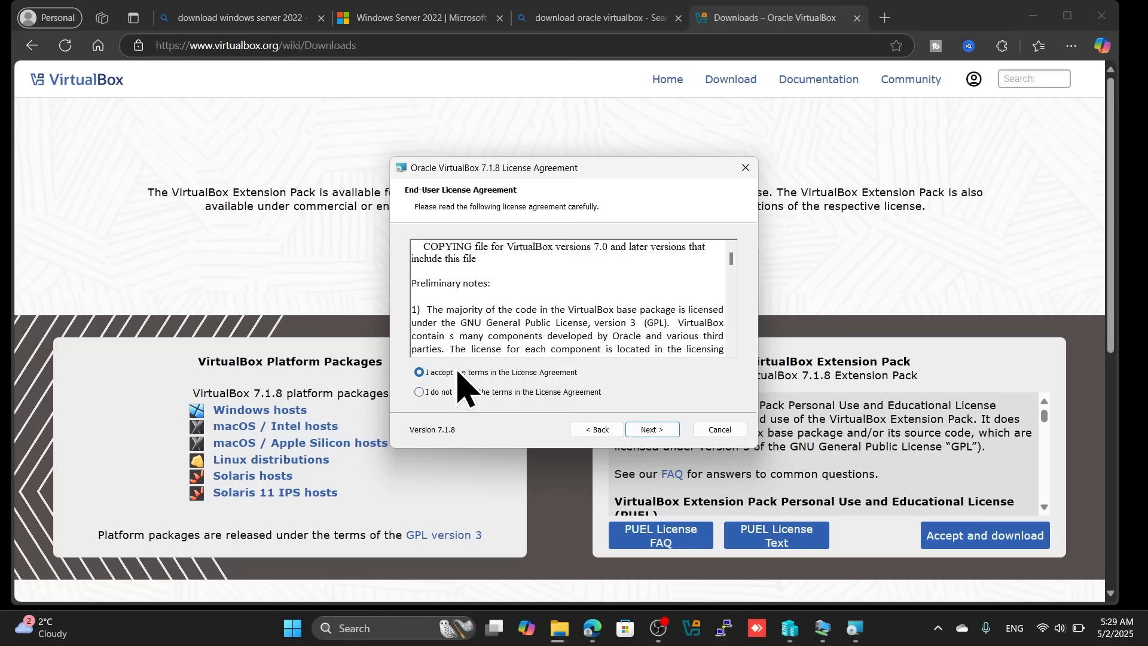
click(652, 430)
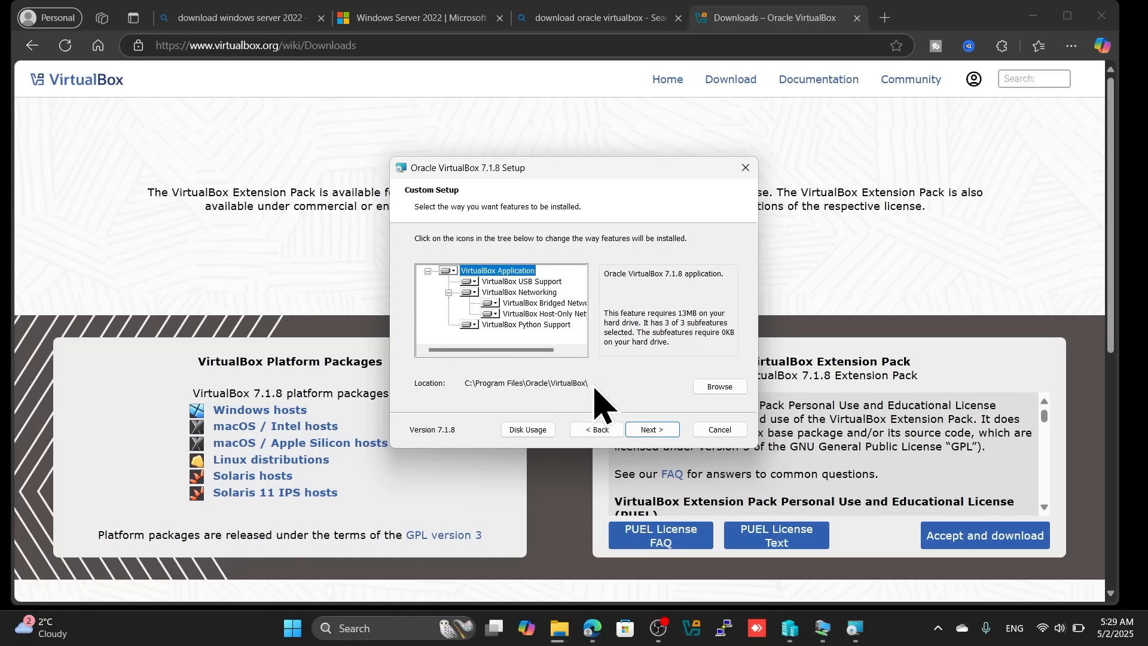
click(652, 431)
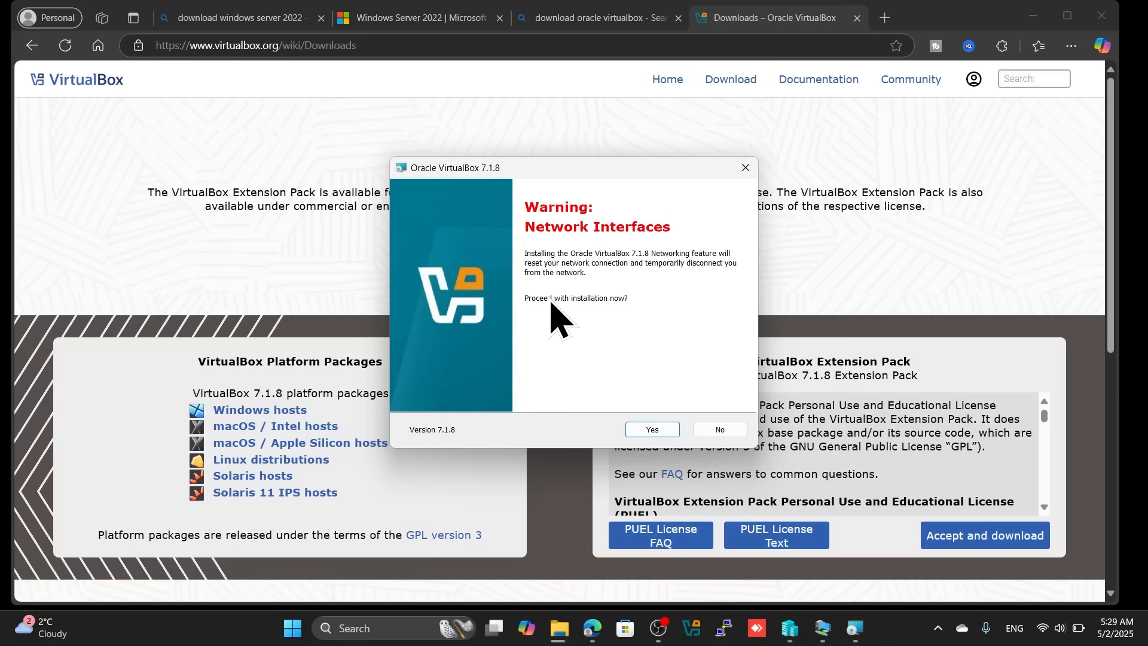
click(652, 430)
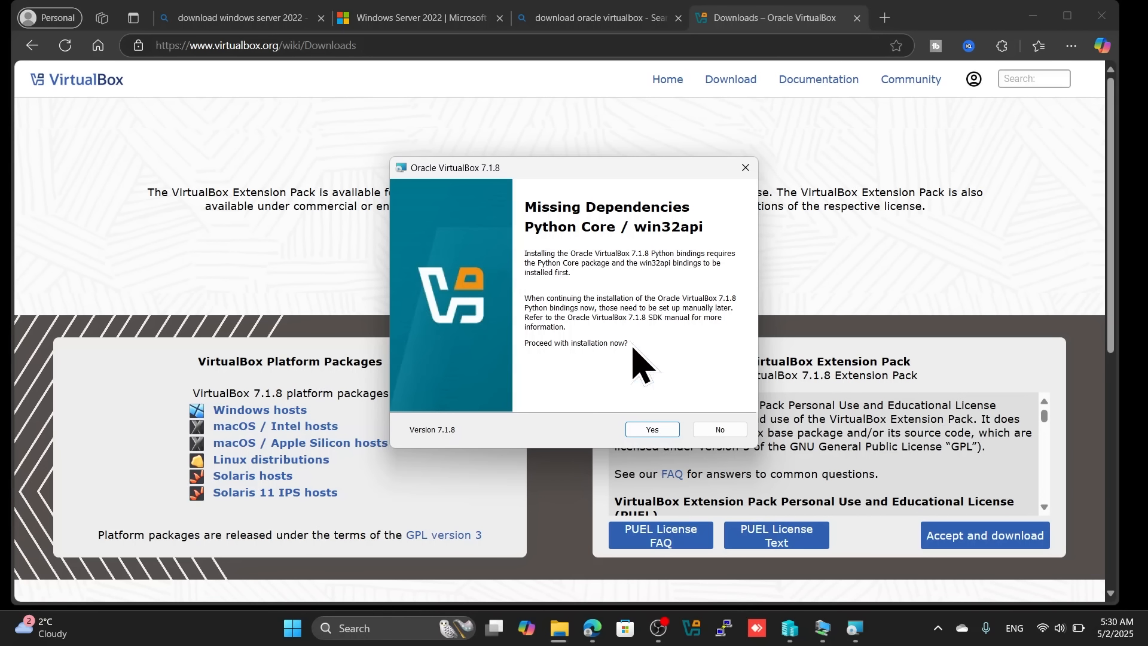
click(653, 430)
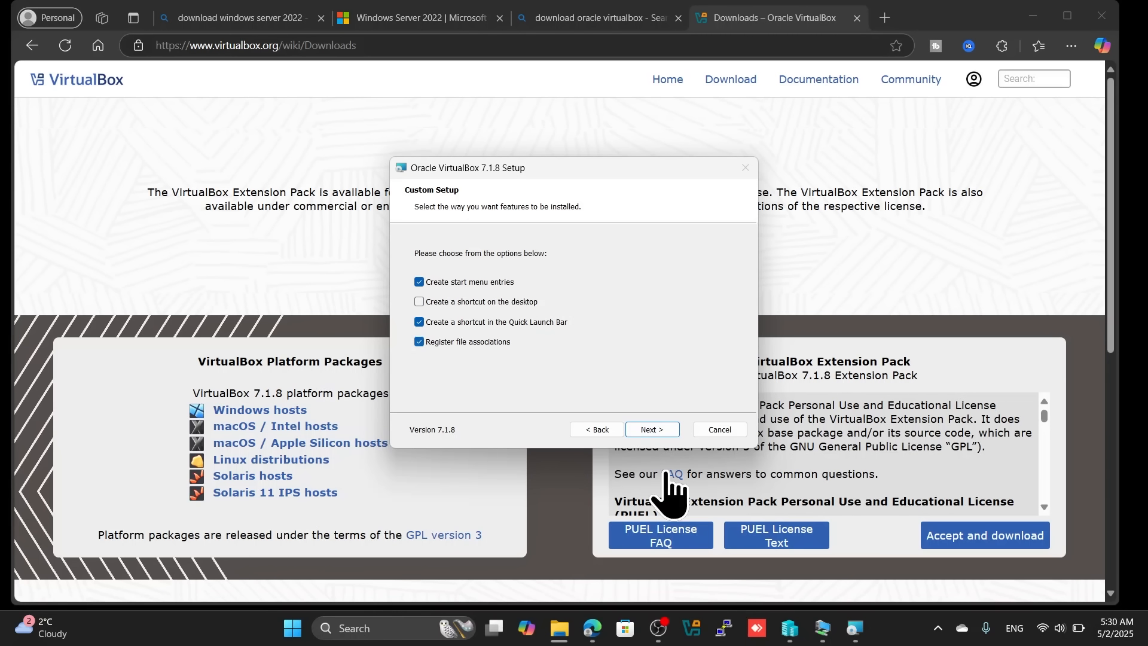
click(654, 429)
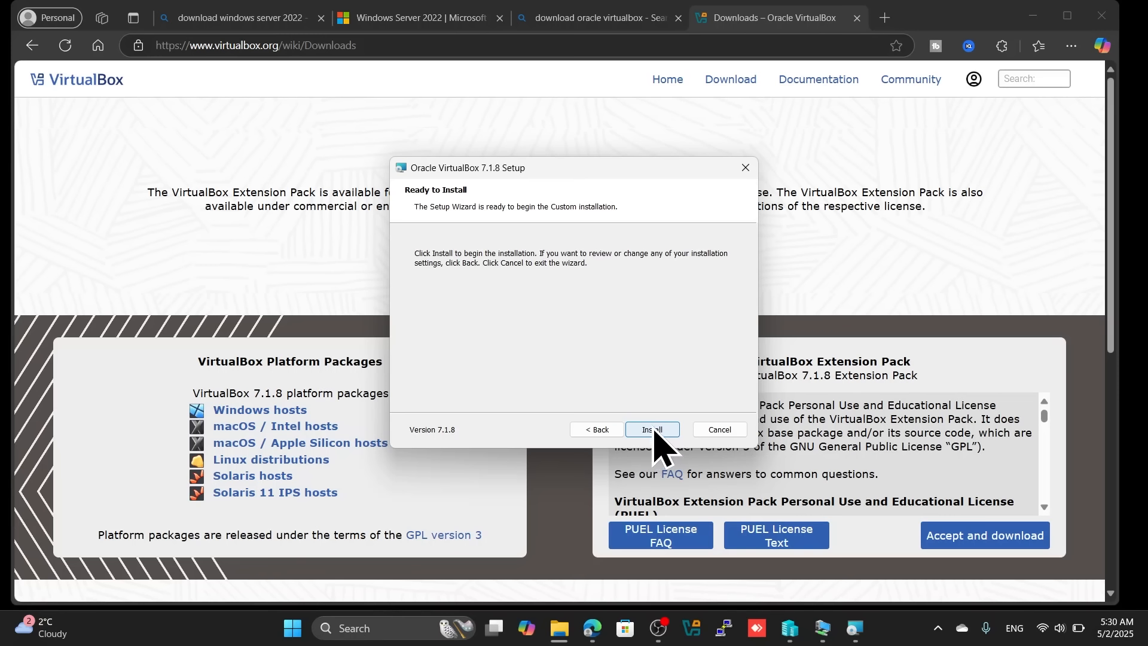
click(654, 428)
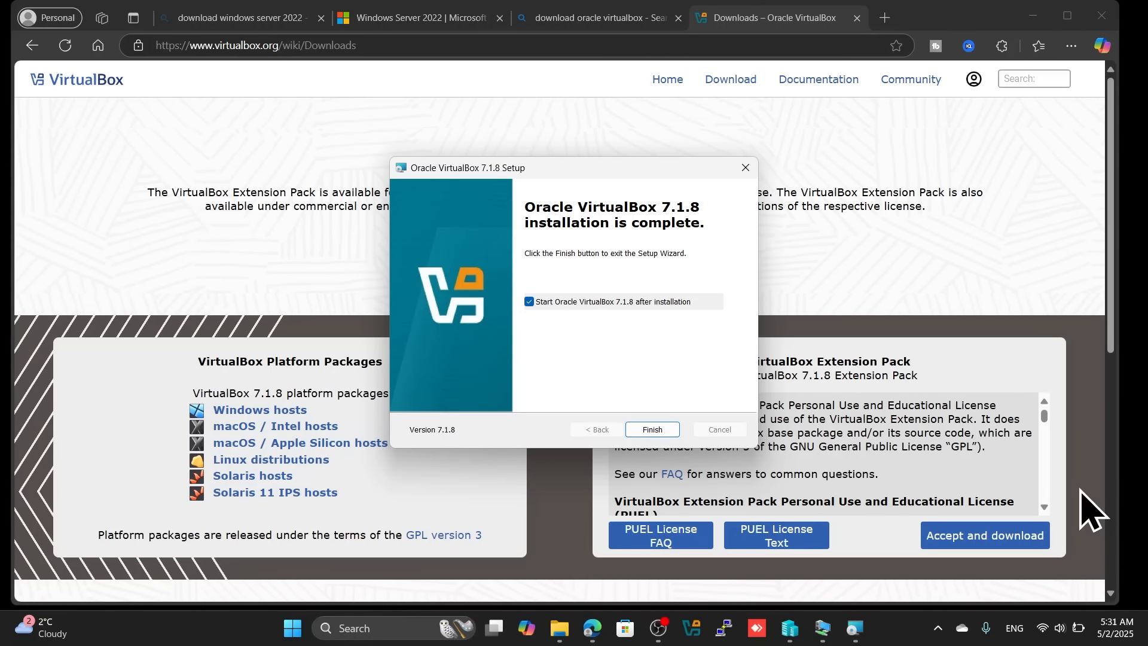
click(648, 428)
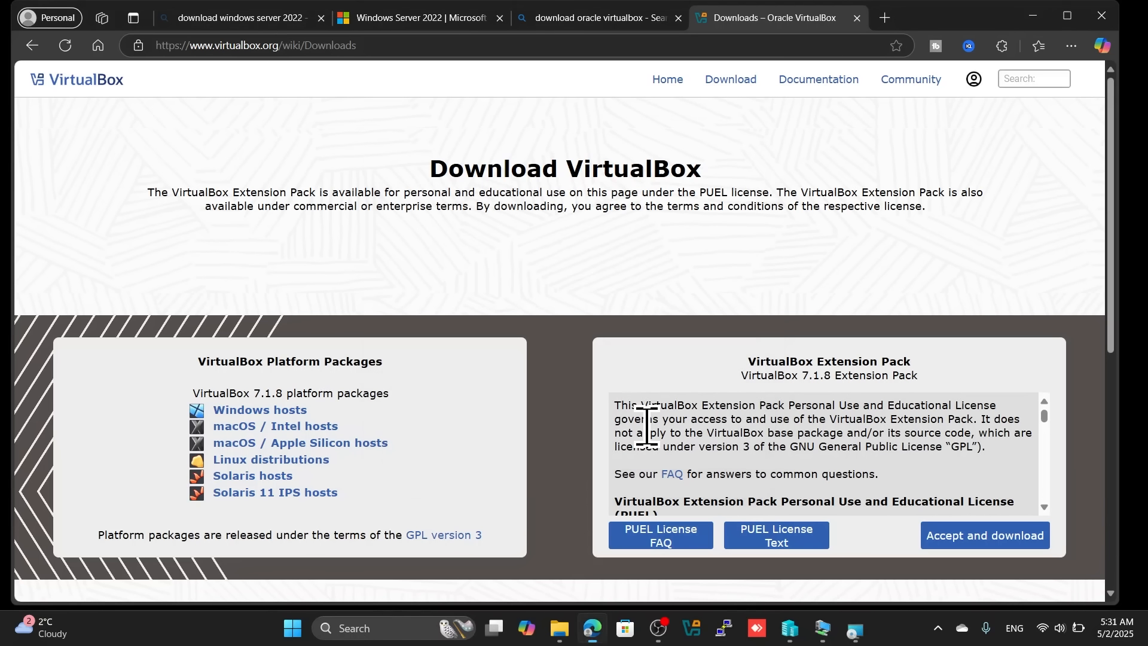
Step: Search Windows for "vir" and open the Oracle VirtualBox app
click(402, 626)
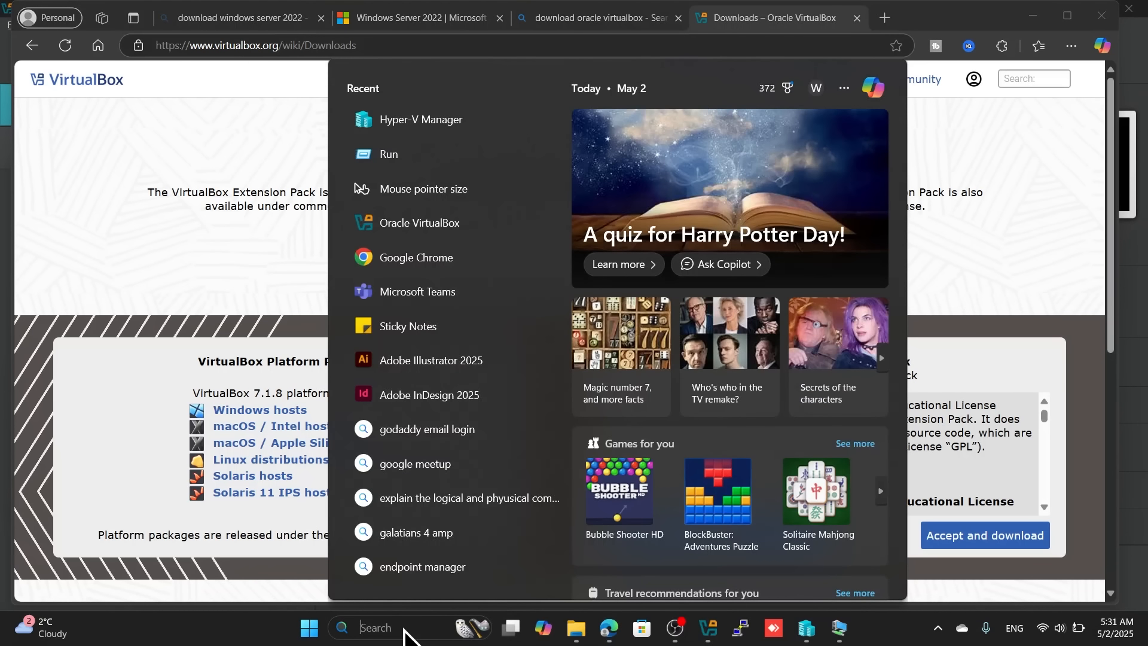
text(vir)
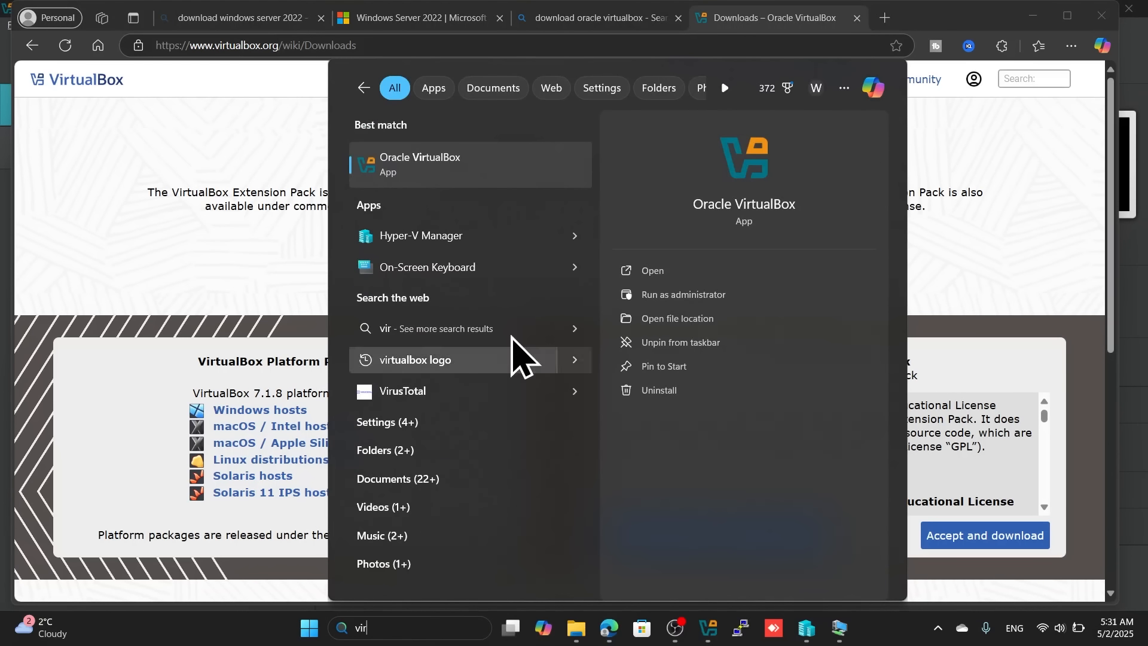
click(429, 159)
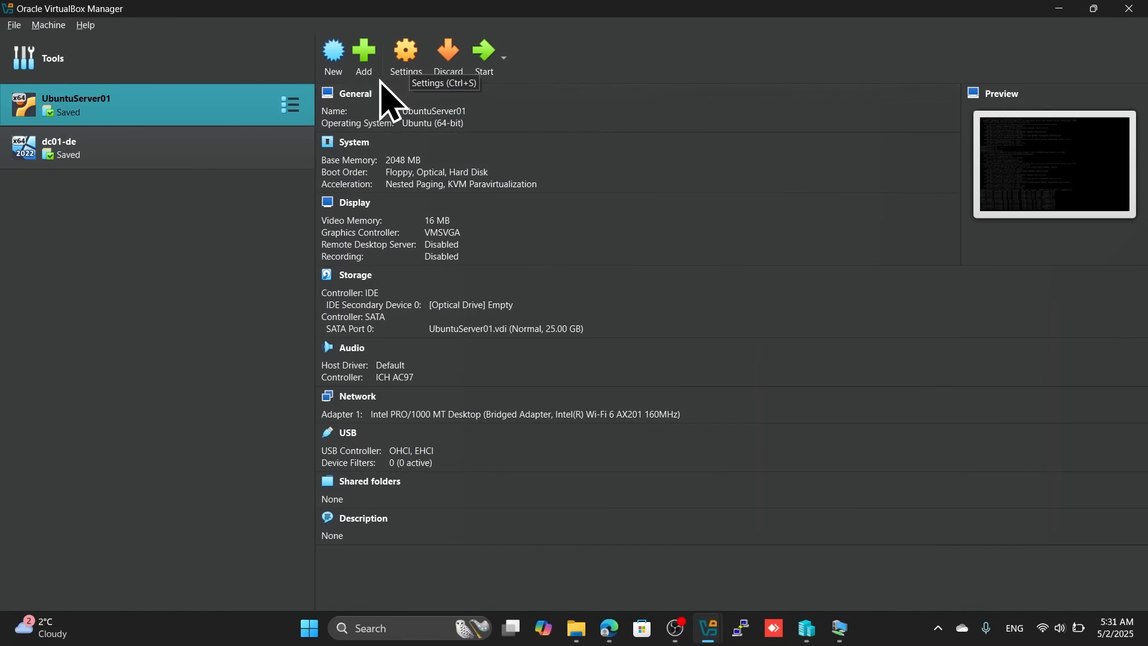
Step: Start a new virtual machine named DomainController01 with Windows Server 2022 (64-bit) as its version
click(335, 58)
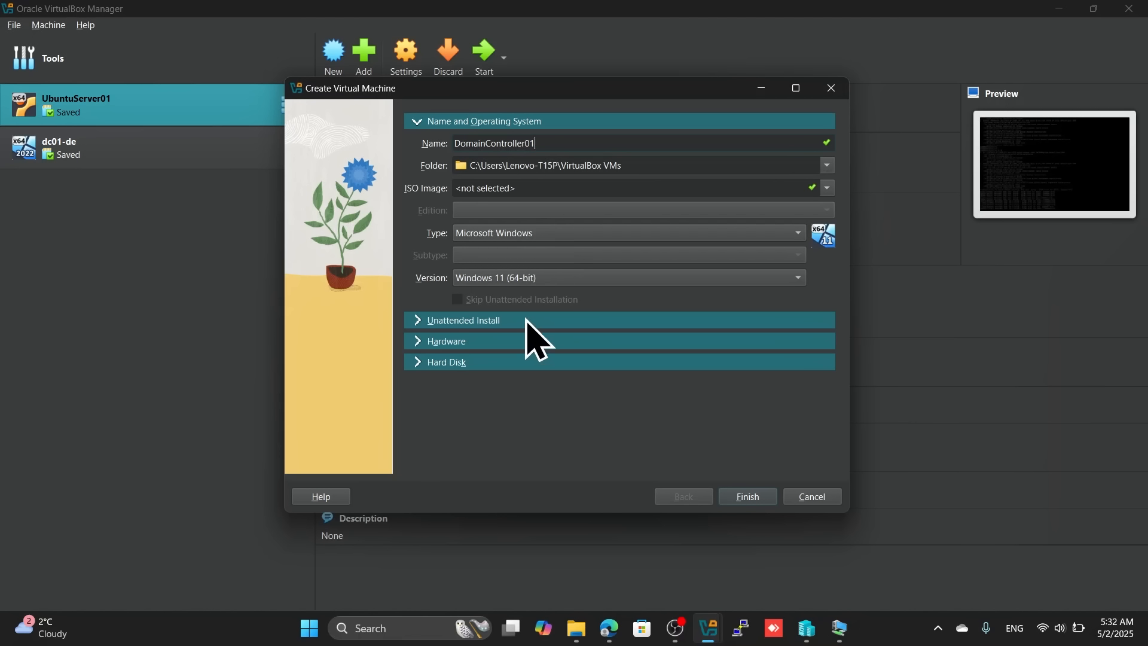
click(497, 280)
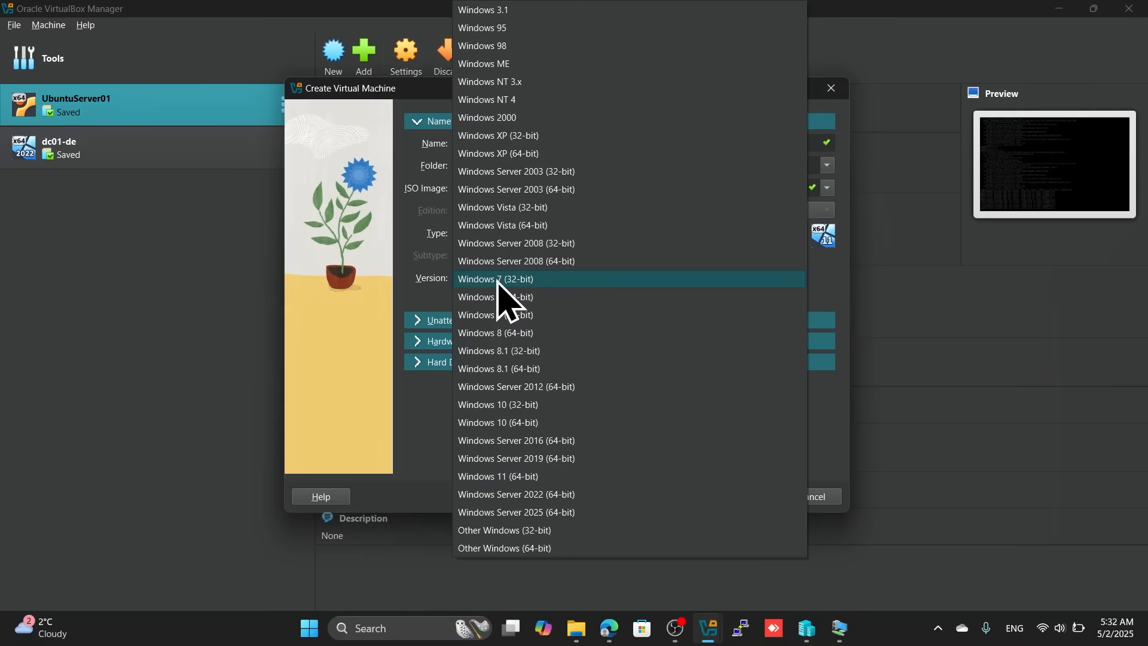
click(534, 499)
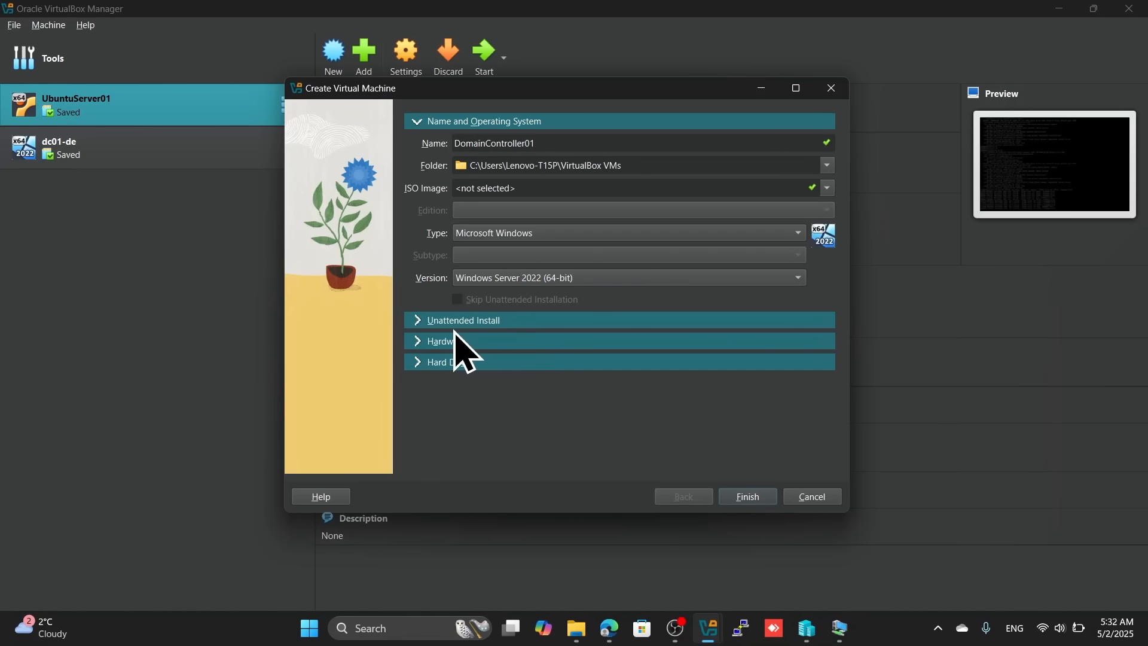
Step: Give the new machine 2048 MB base memory, 2 processors and a 127 GB VDI hard disk, and create it
click(420, 320)
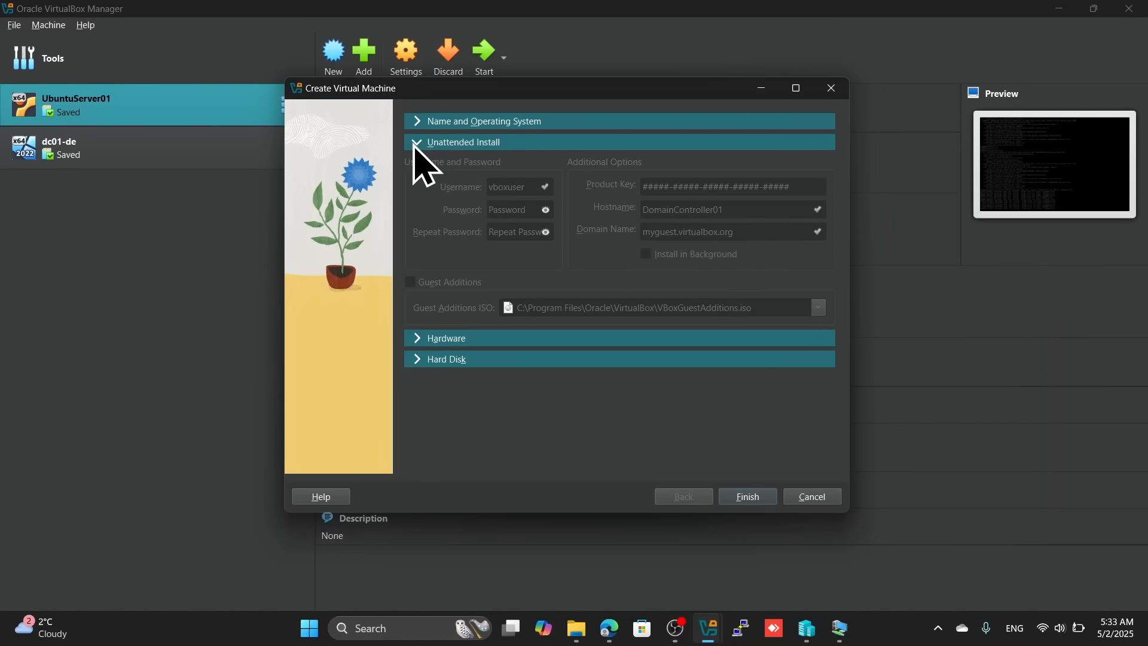
click(420, 338)
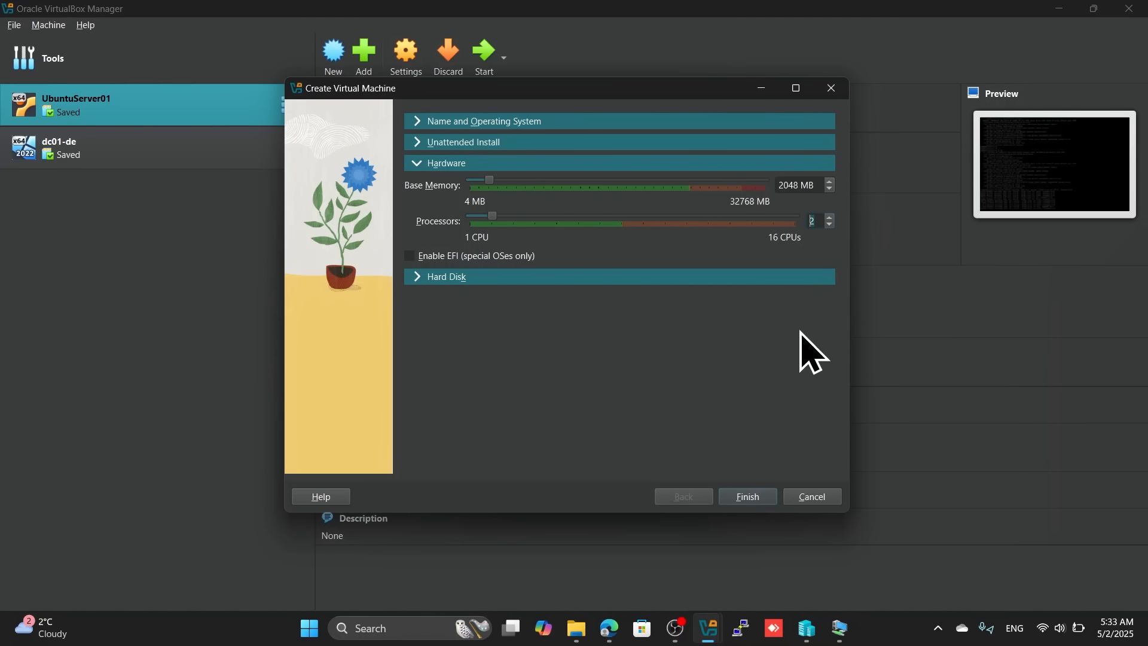
click(421, 279)
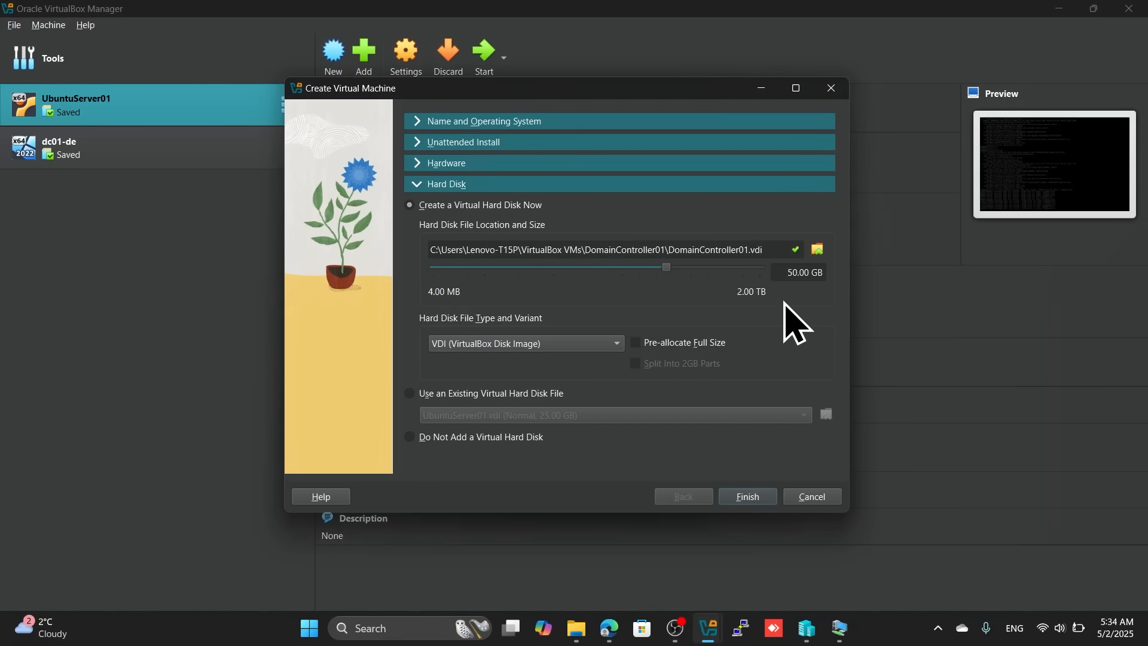
drag(784, 273, 844, 276)
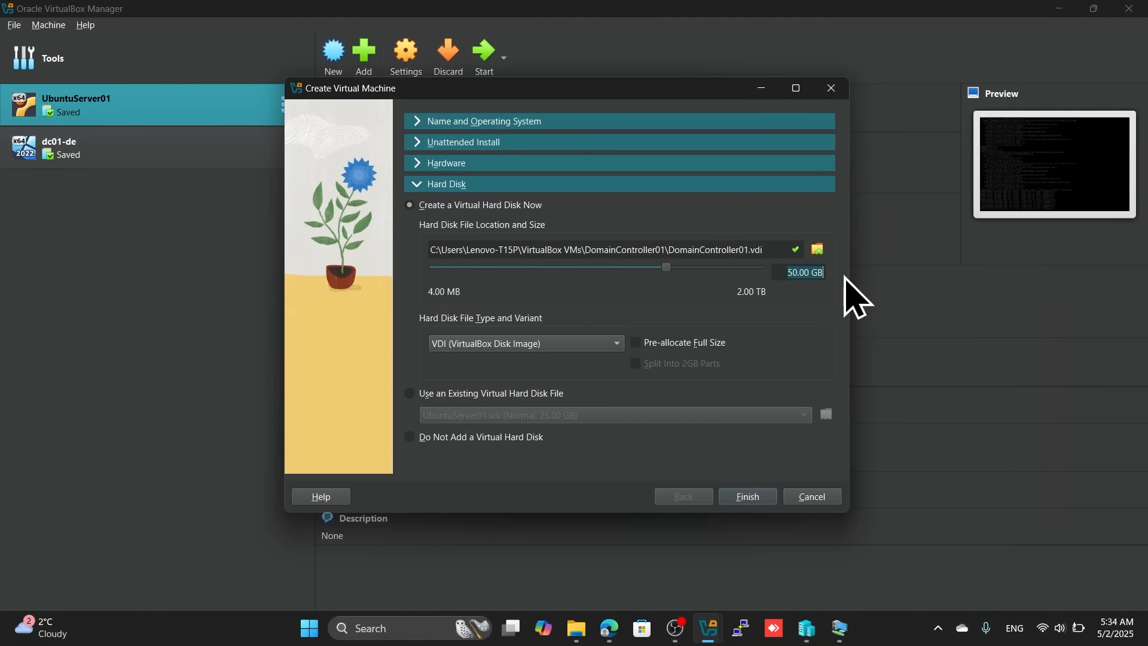
text(127)
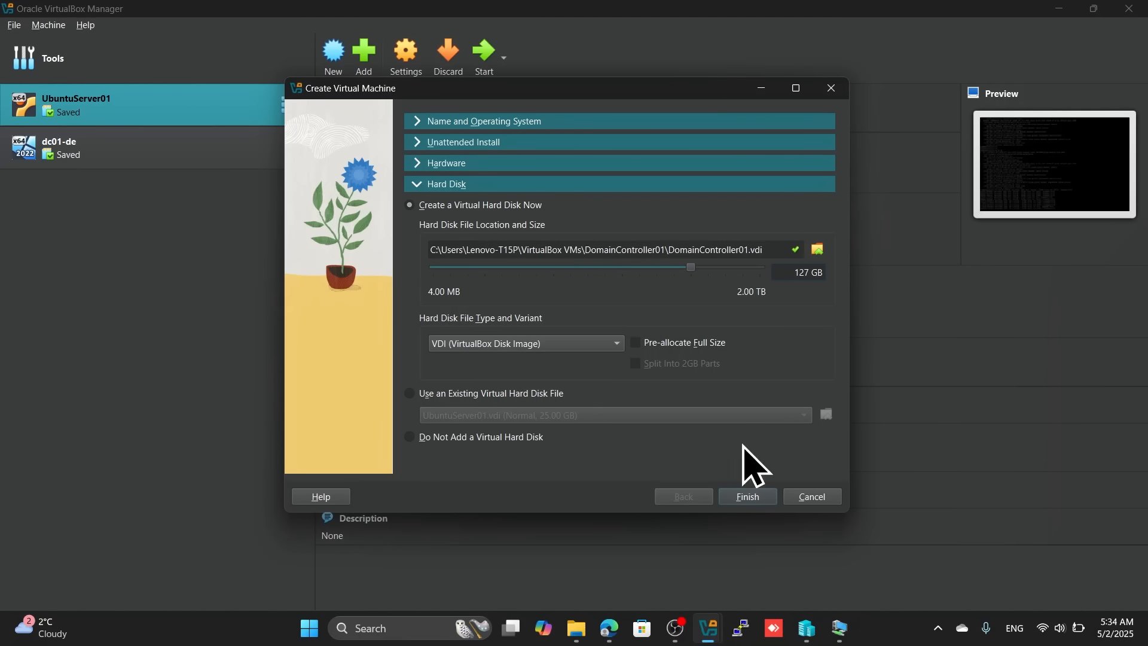
click(760, 501)
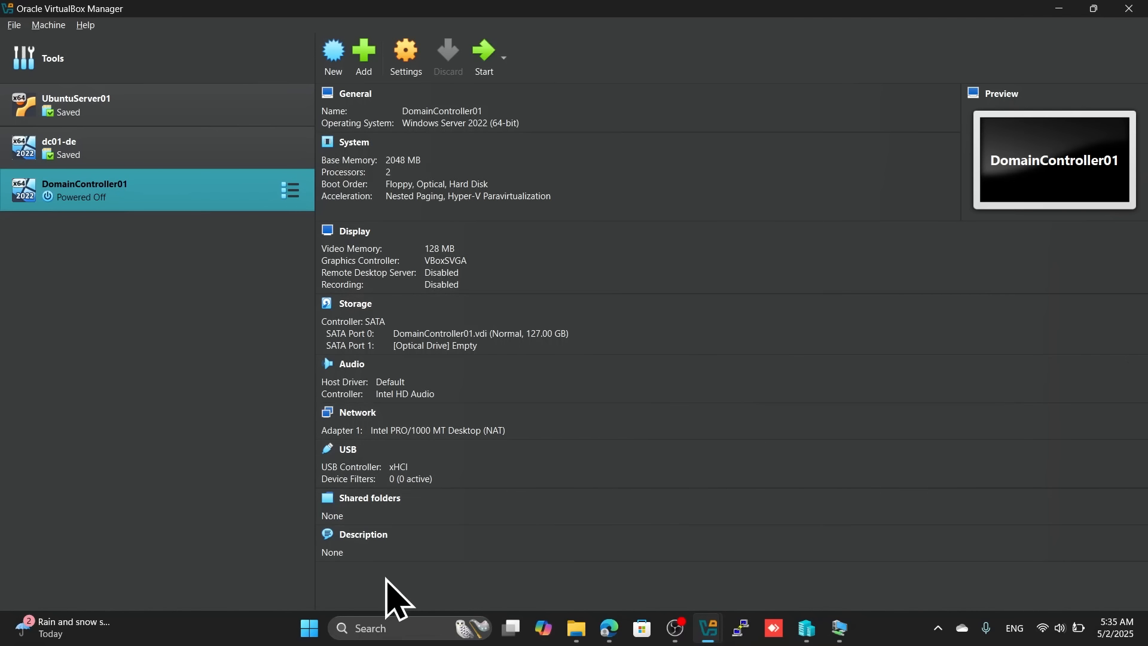
Step: Attach SERVER_2022_en-us.iso from the "kla iso images" folder to DomainController01's empty optical drive and save the settings
click(359, 304)
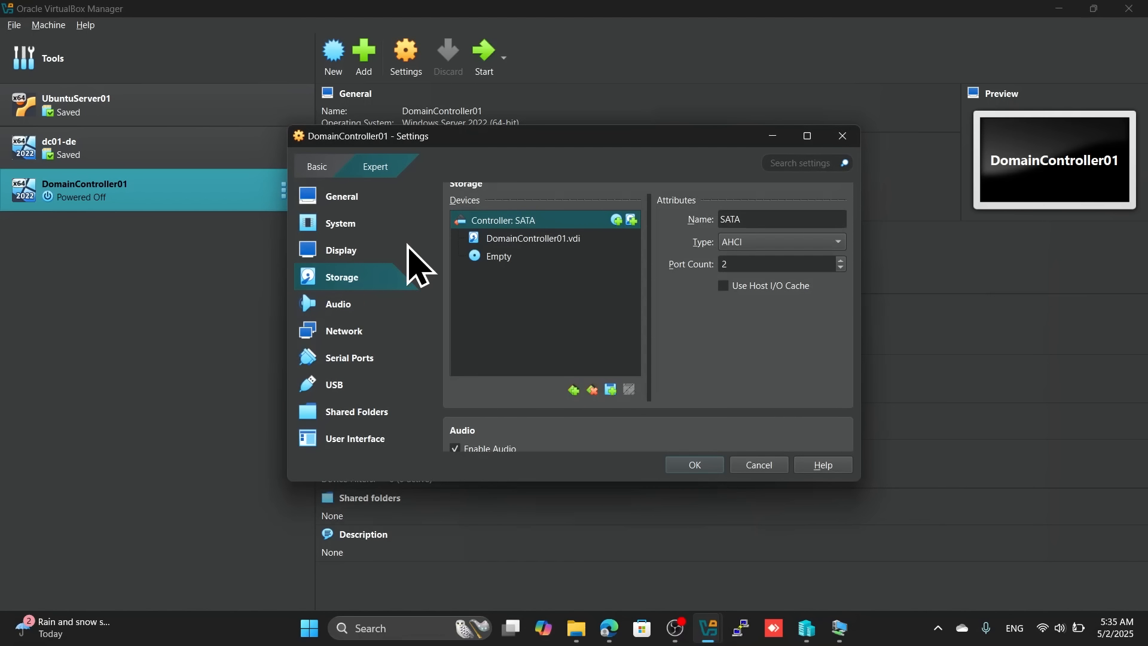
click(497, 258)
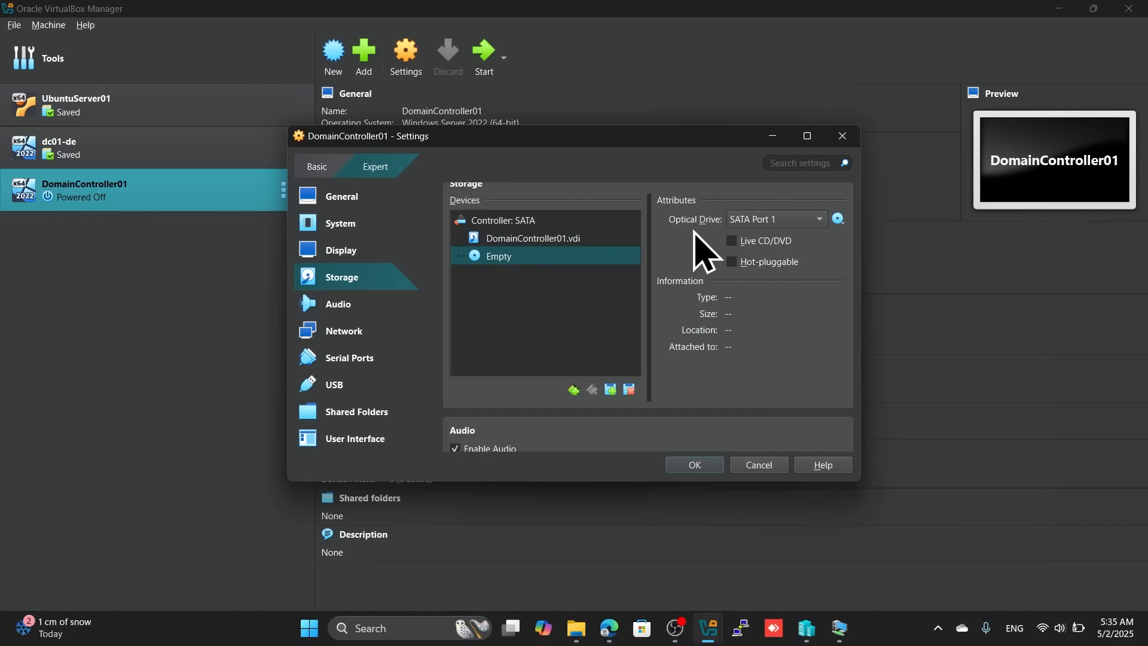
click(843, 221)
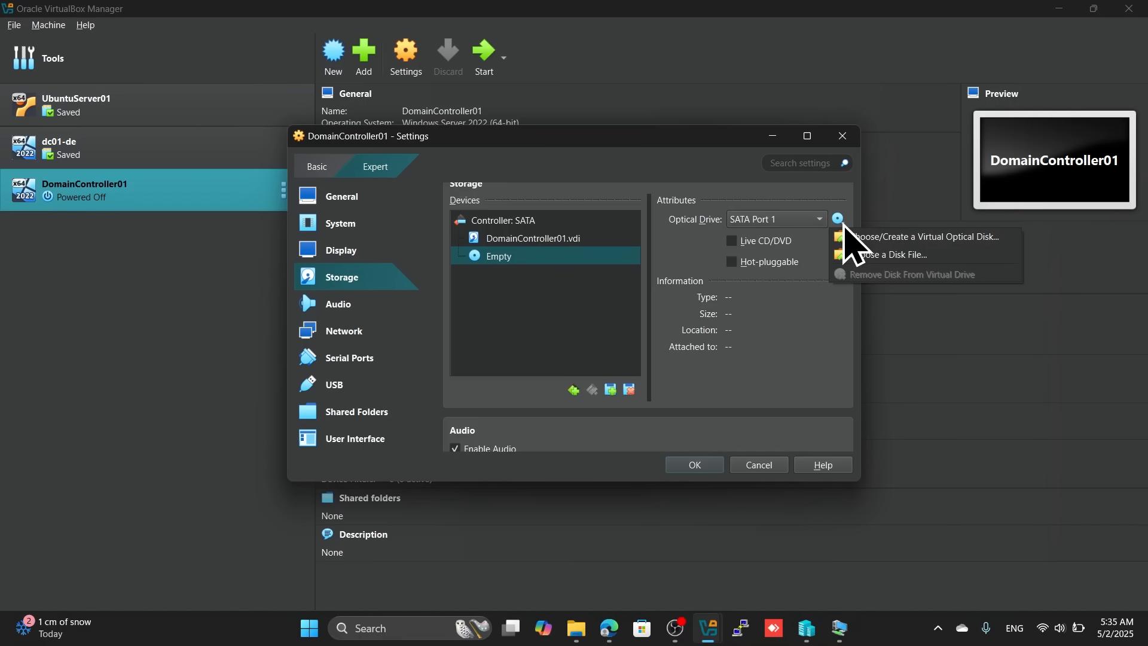
click(890, 258)
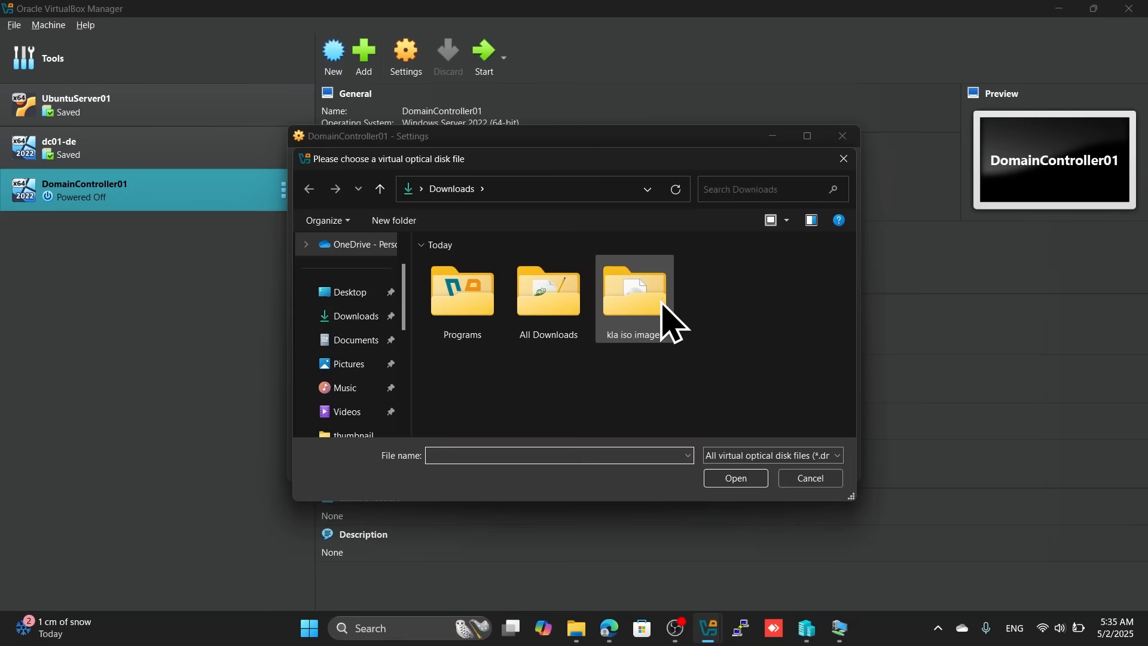
double_click(654, 322)
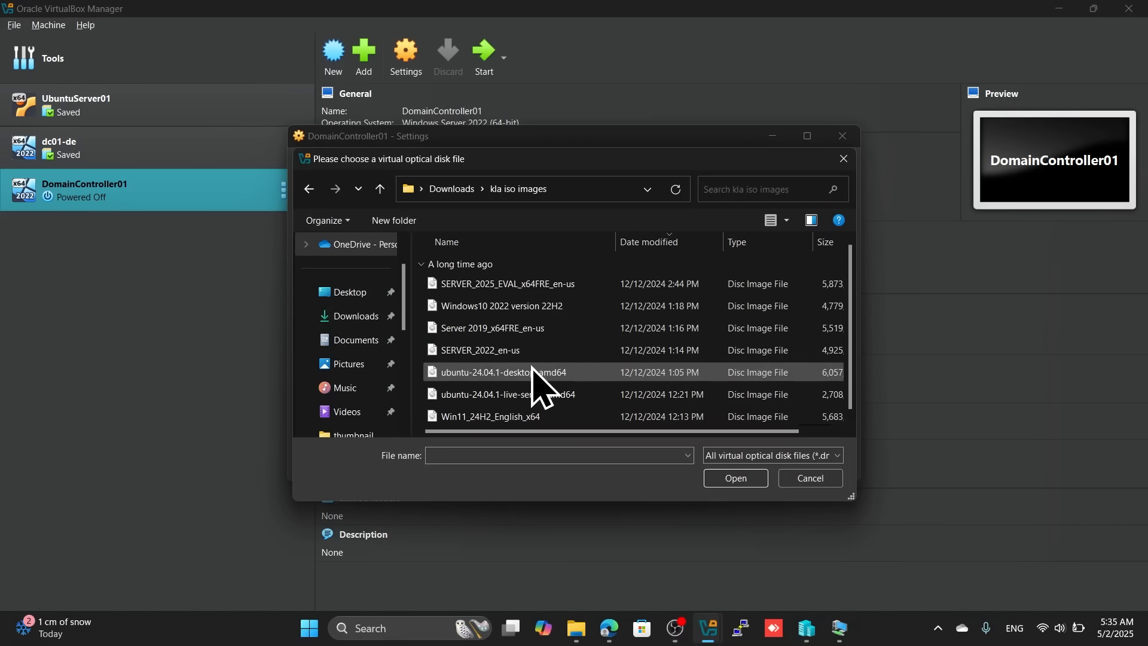
double_click(475, 354)
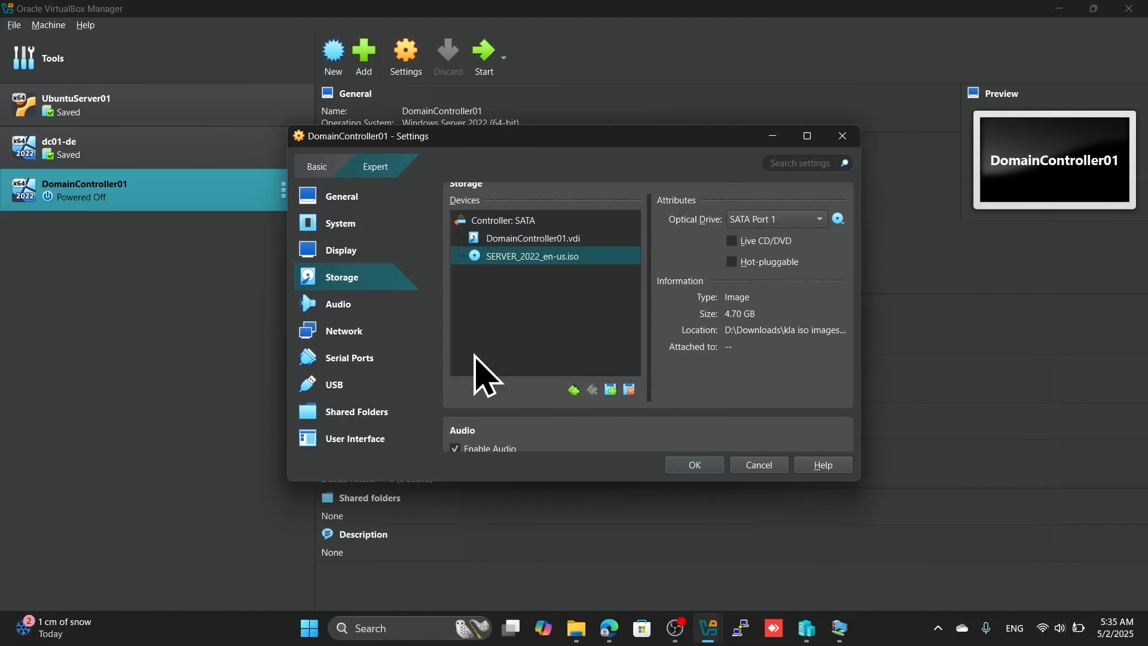
click(694, 468)
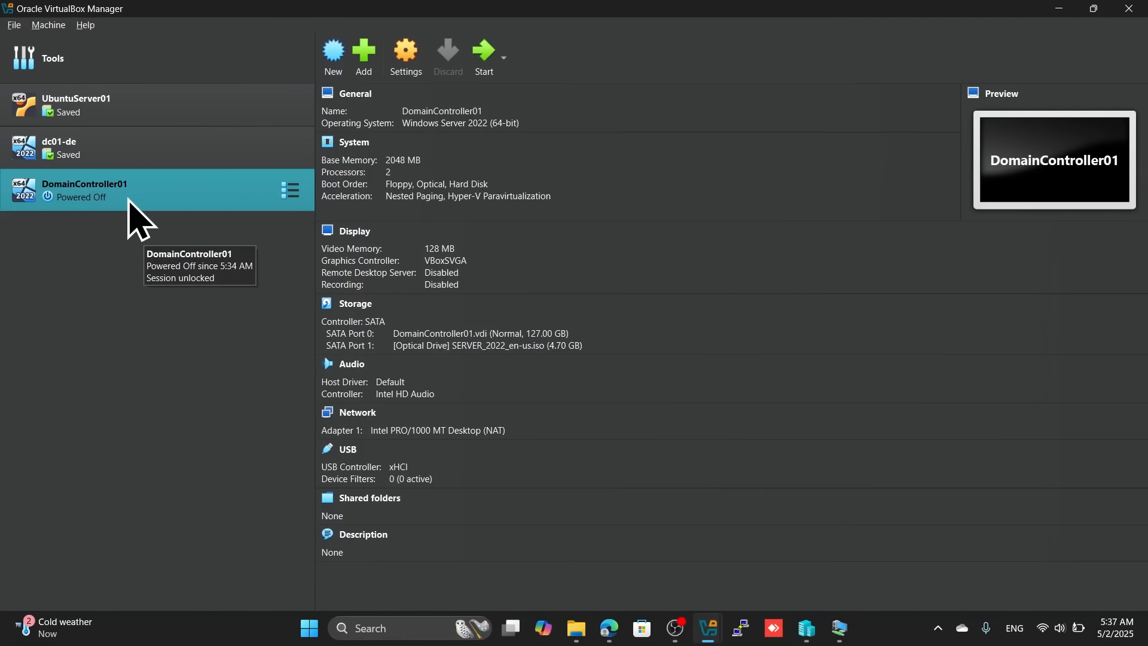
Step: Try to start the DomainController01 virtual machine and dismiss the error dialog
click(481, 60)
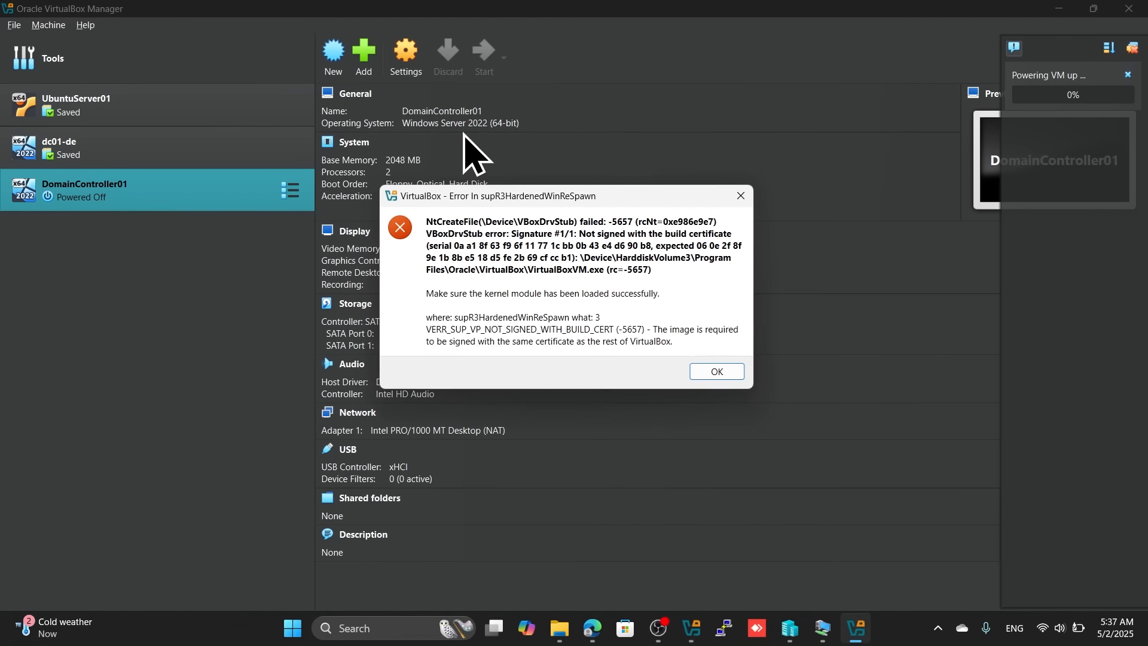
click(703, 370)
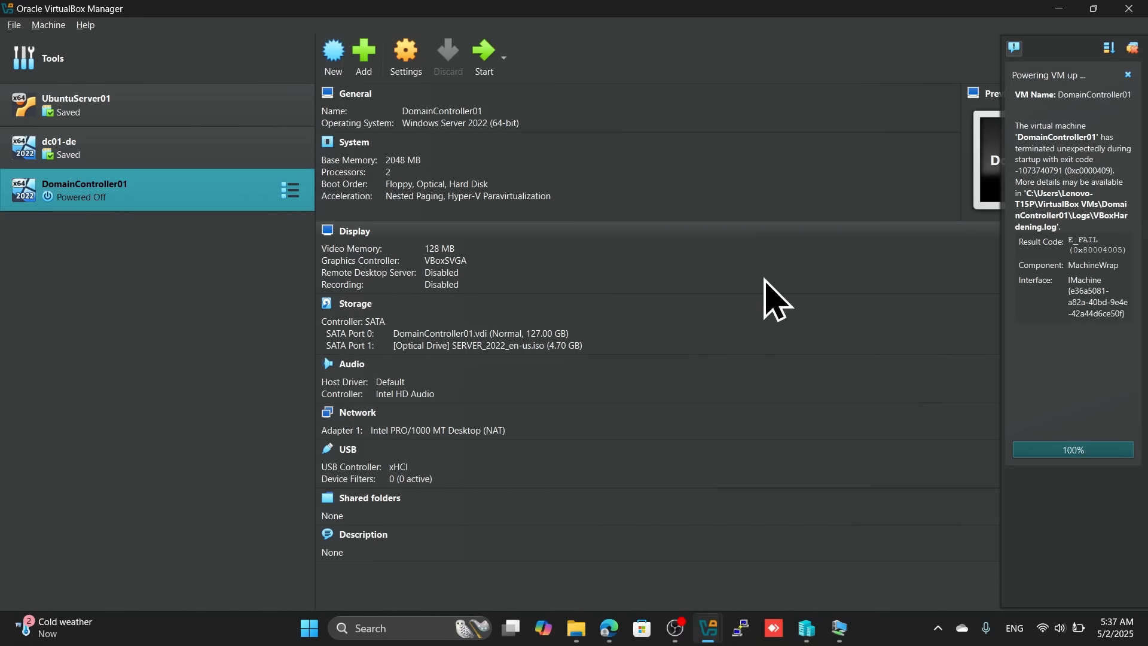
Step: Switch to the Hyper-V connection of DC01, leave full screen, pause the virtual machine and close its window
click(840, 628)
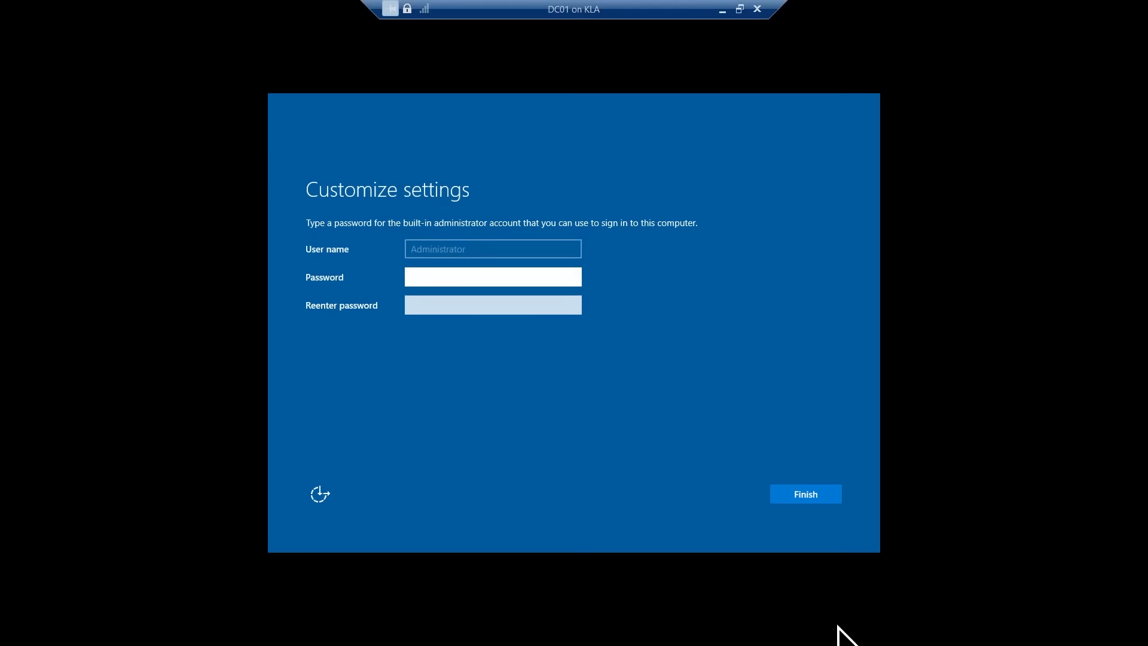
click(739, 9)
click(245, 46)
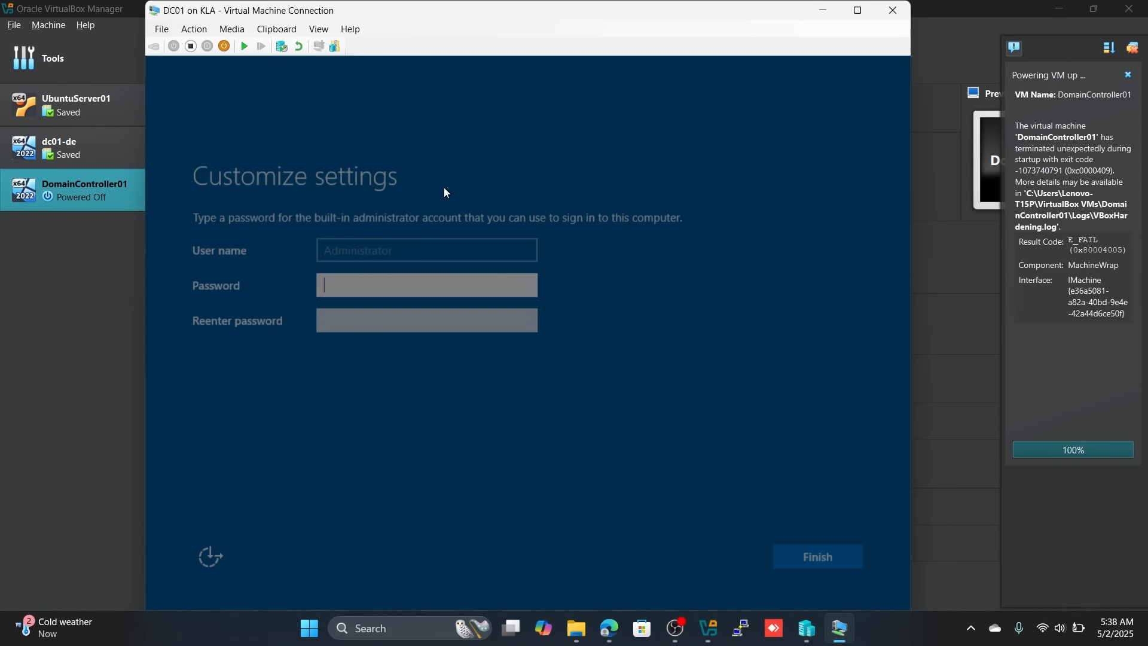
click(893, 11)
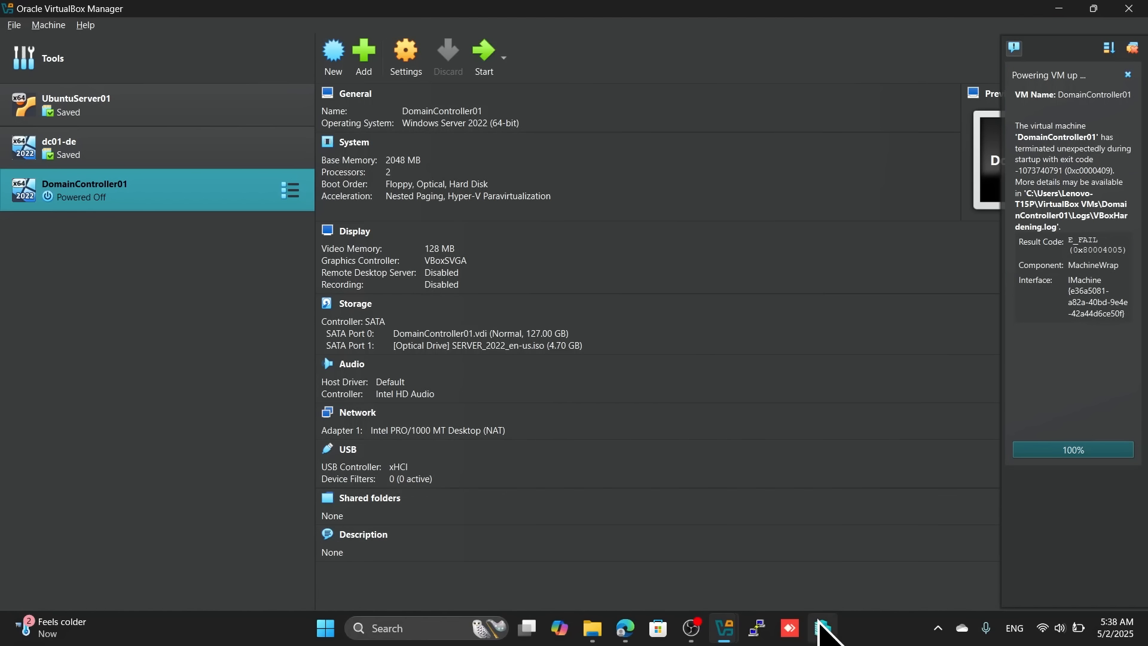
Step: In Hyper-V Manager, turn off the DC01 virtual machine and close the manager
click(822, 628)
right_click(197, 126)
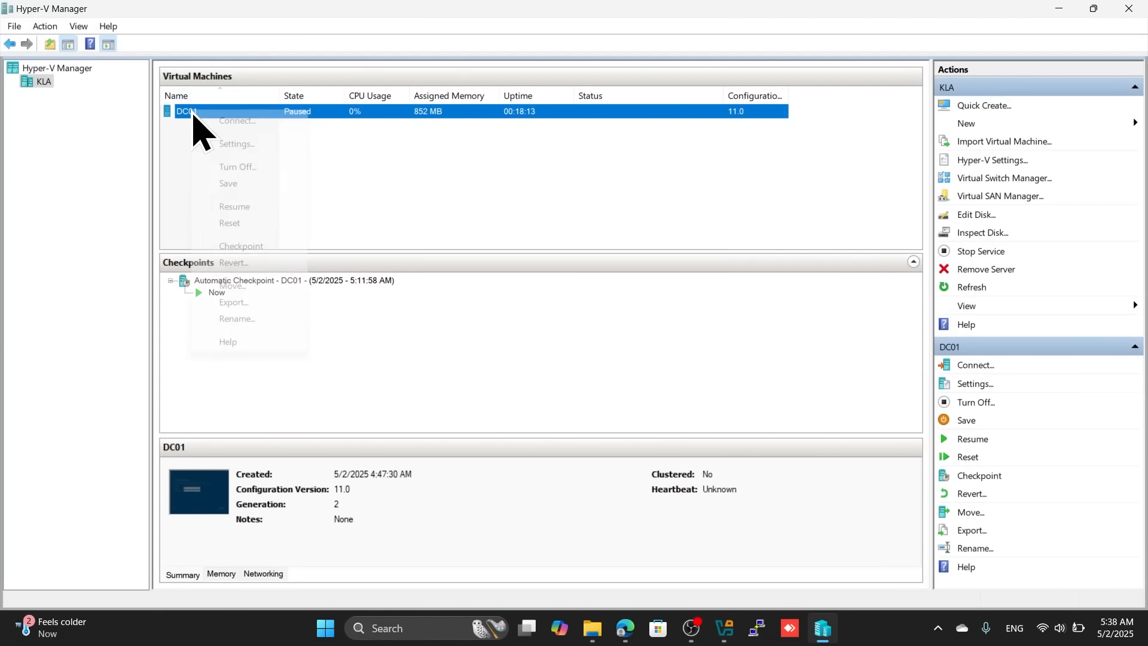
click(238, 168)
click(590, 333)
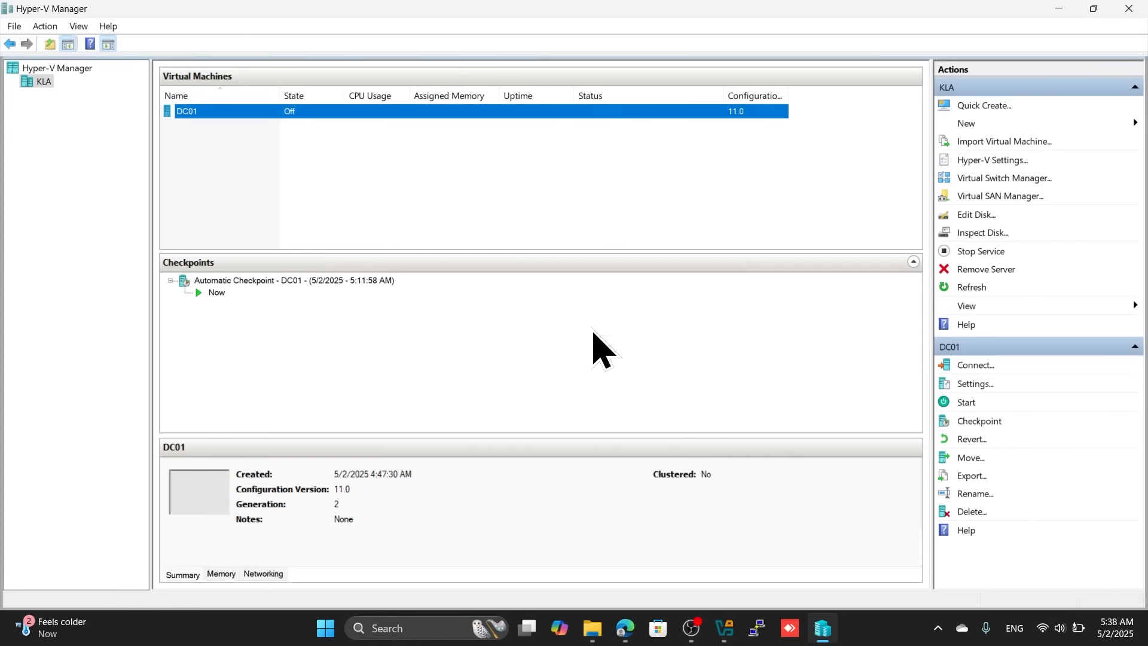
click(1127, 10)
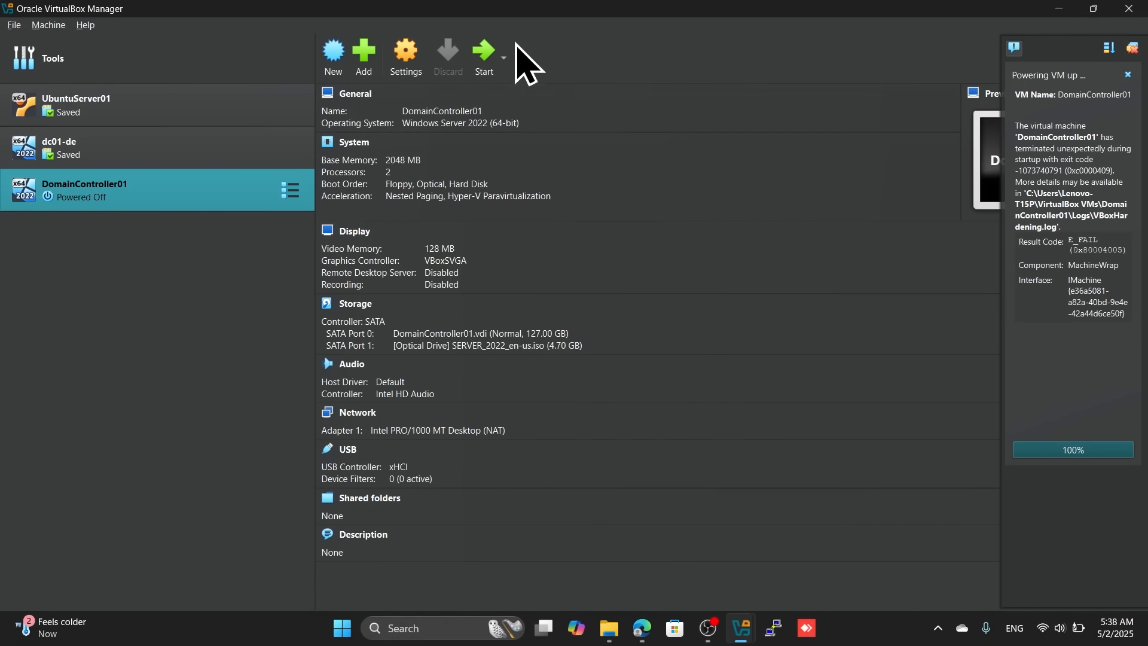
Step: Retry starting the DomainController01 virtual machine and dismiss the resulting error dialog
click(497, 57)
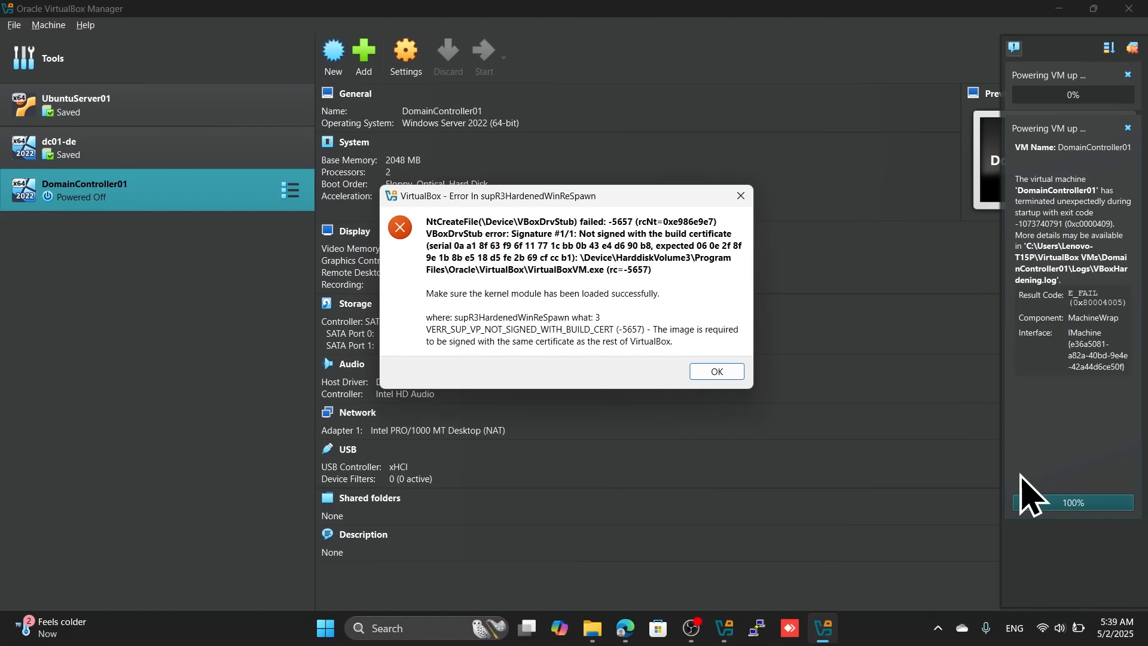
key(Return)
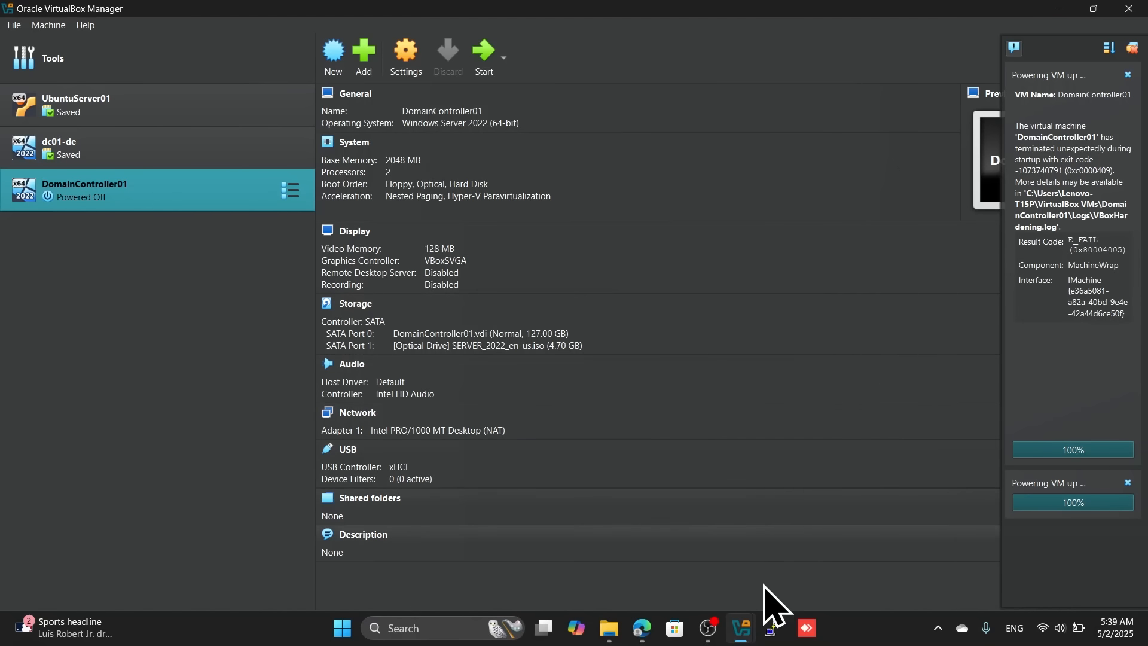
mouse_move(719, 626)
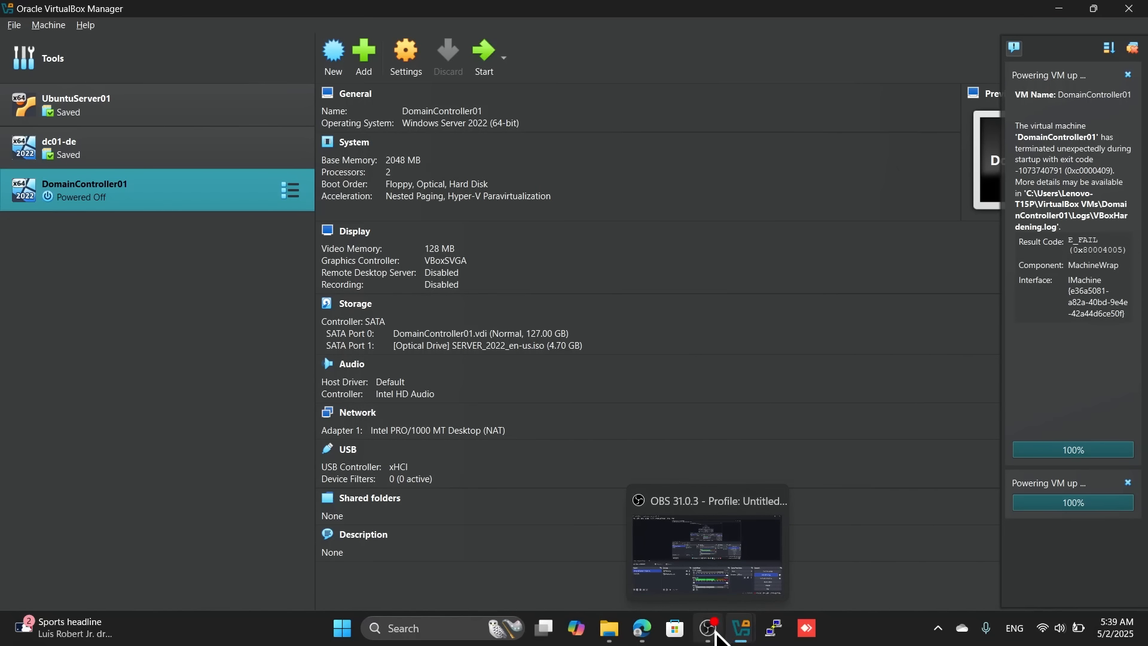
click(711, 625)
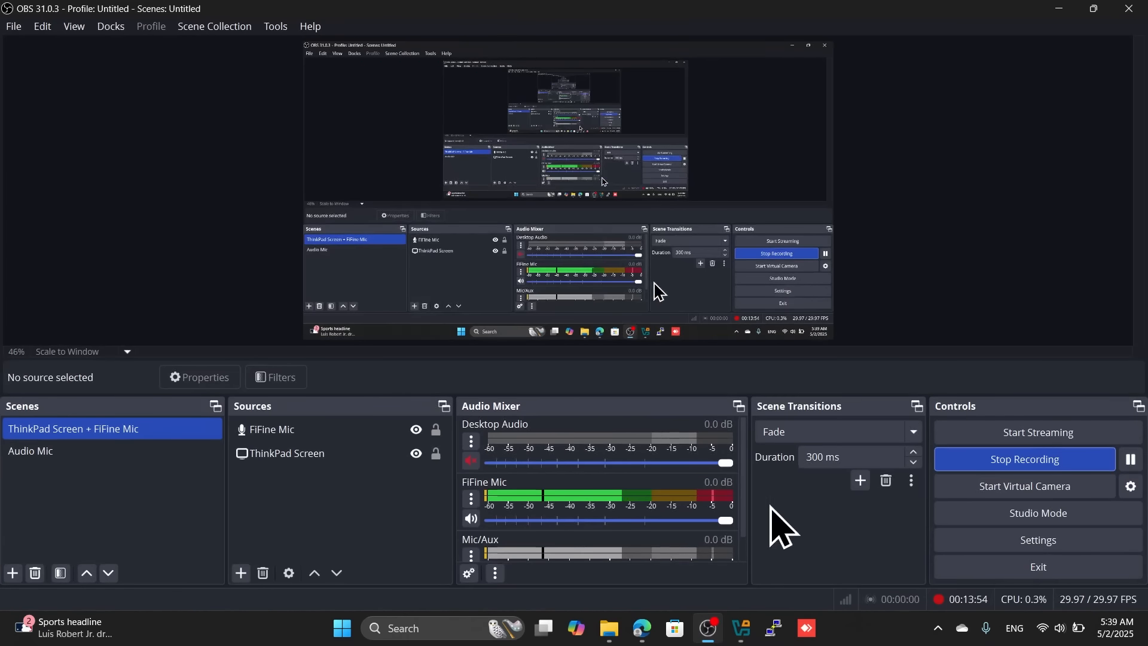
click(995, 464)
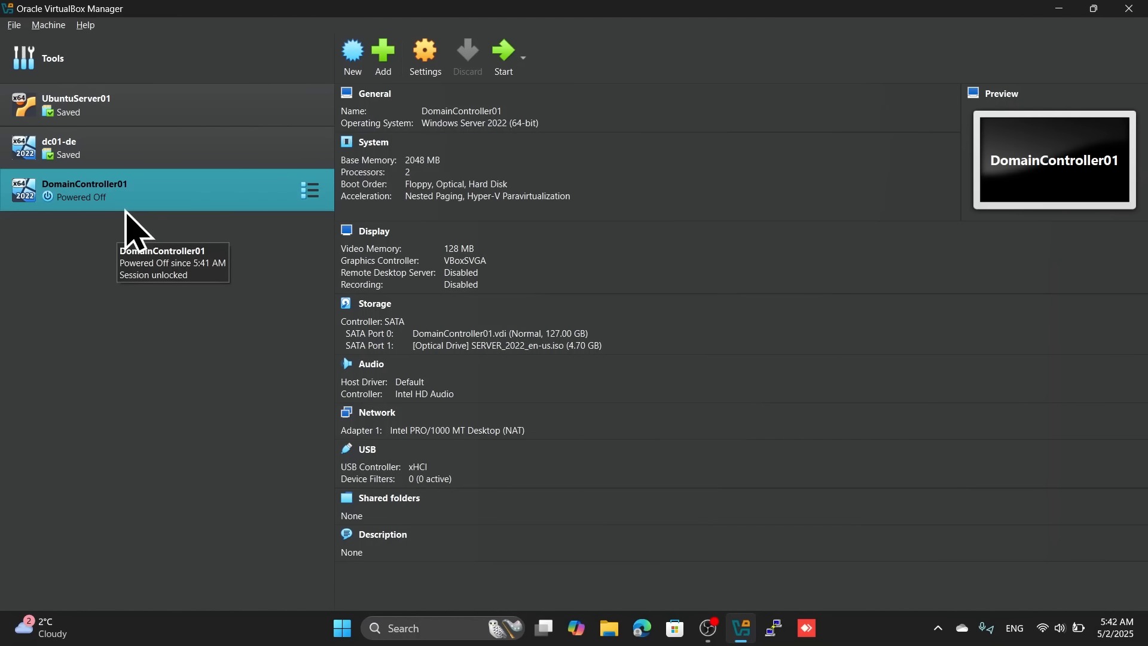
Step: Start the DomainController01 virtual machine with the attached Windows Server 2022 installation image
click(505, 59)
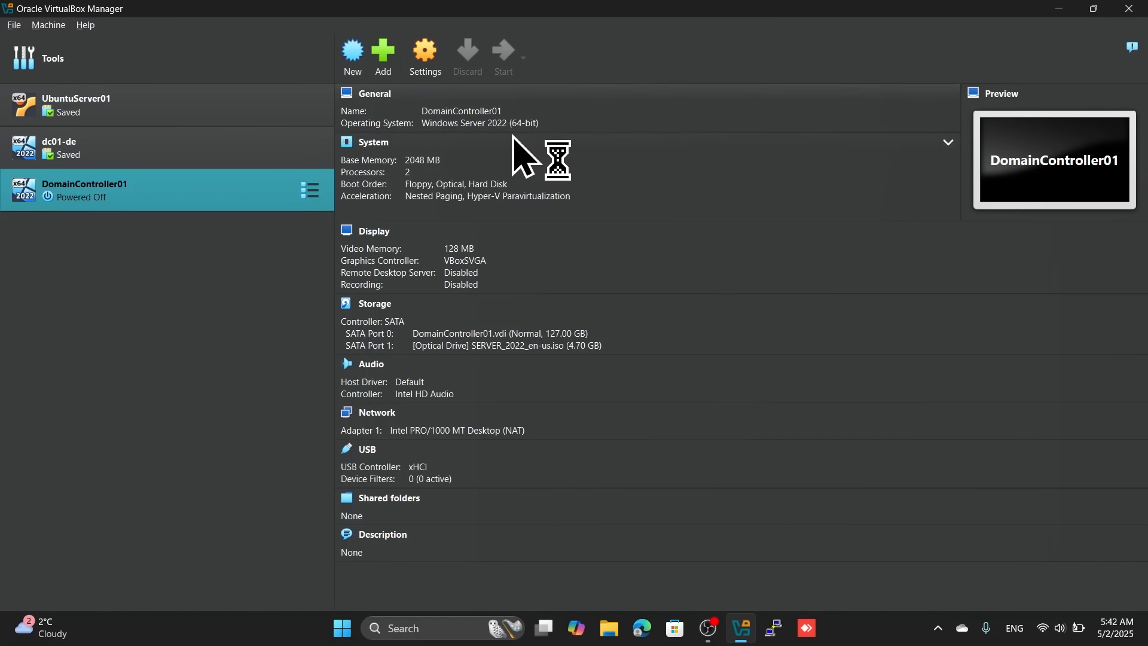